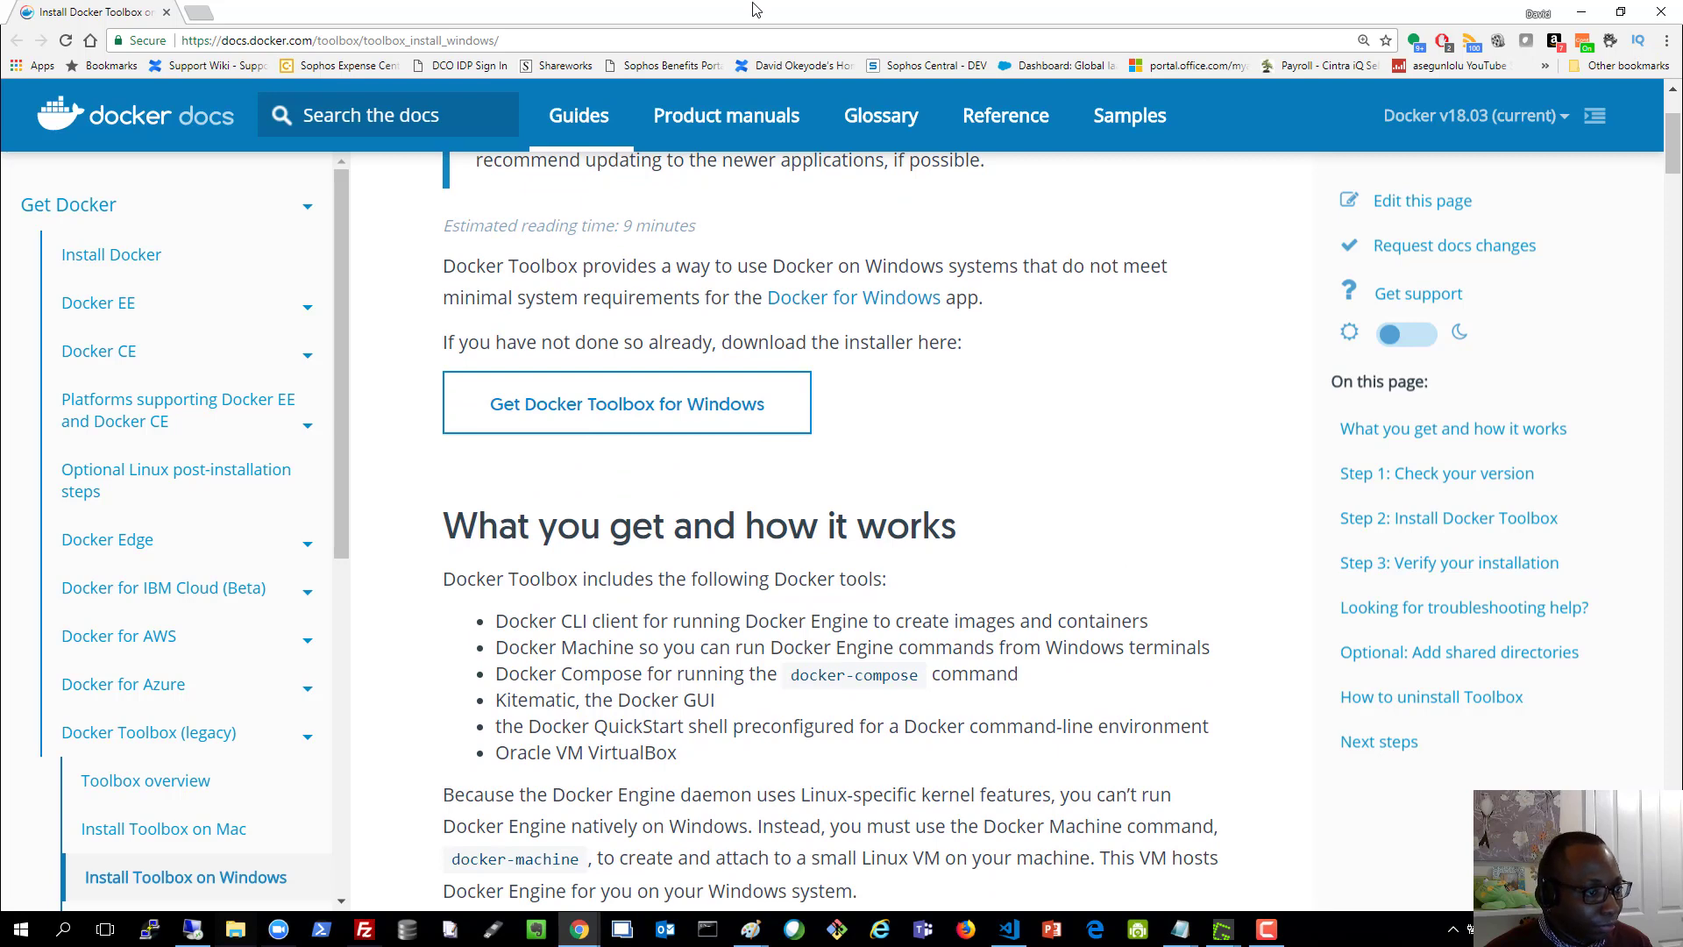
Highlight Docker Compose and Docker Machine in the Toolbox tool list, then switch to the lab diagram
left_click_drag(548, 619, 643, 655)
left_click(533, 651)
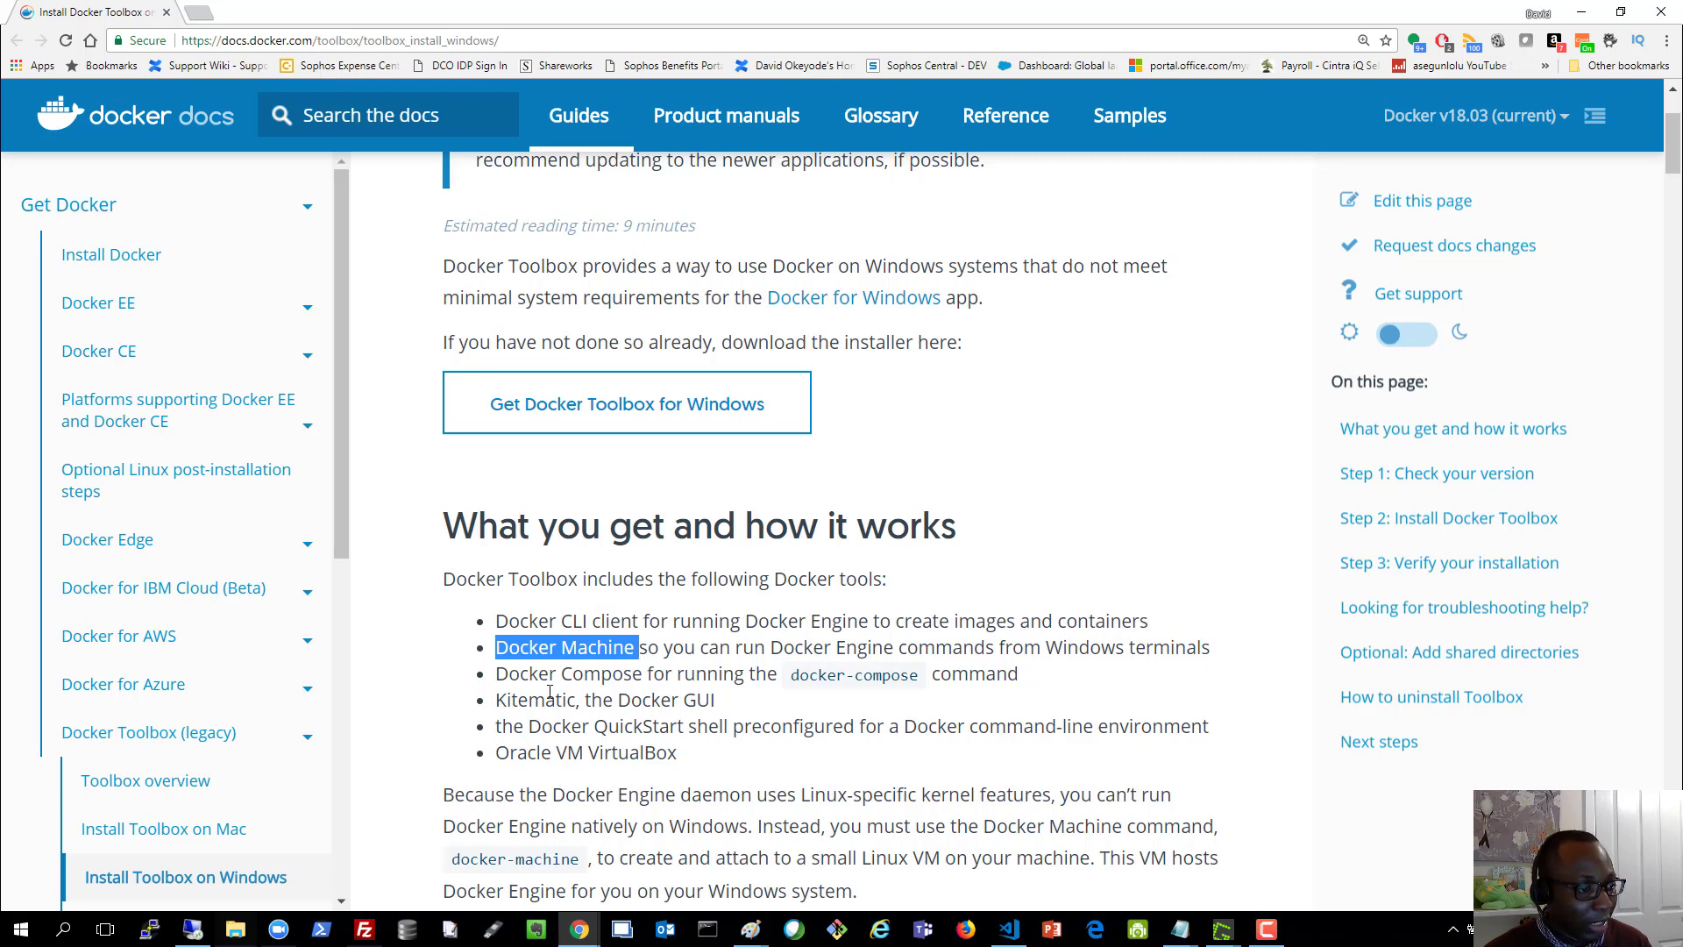
left_click_drag(506, 673, 645, 675)
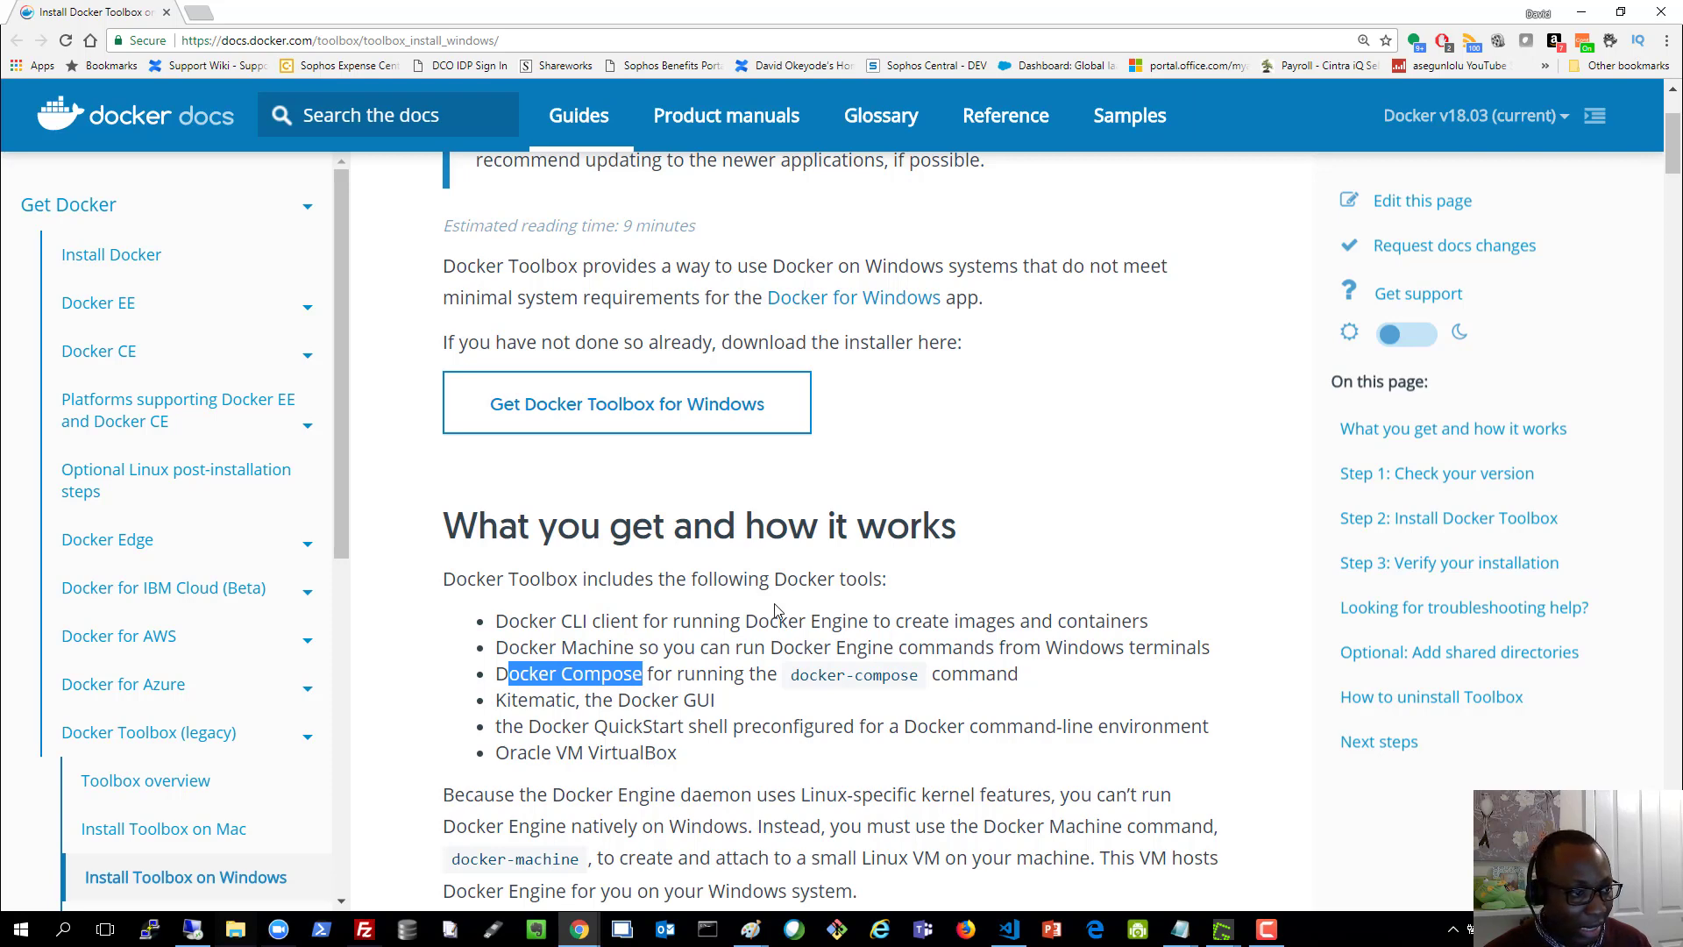
left_click(570, 630)
left_click_drag(529, 646, 658, 649)
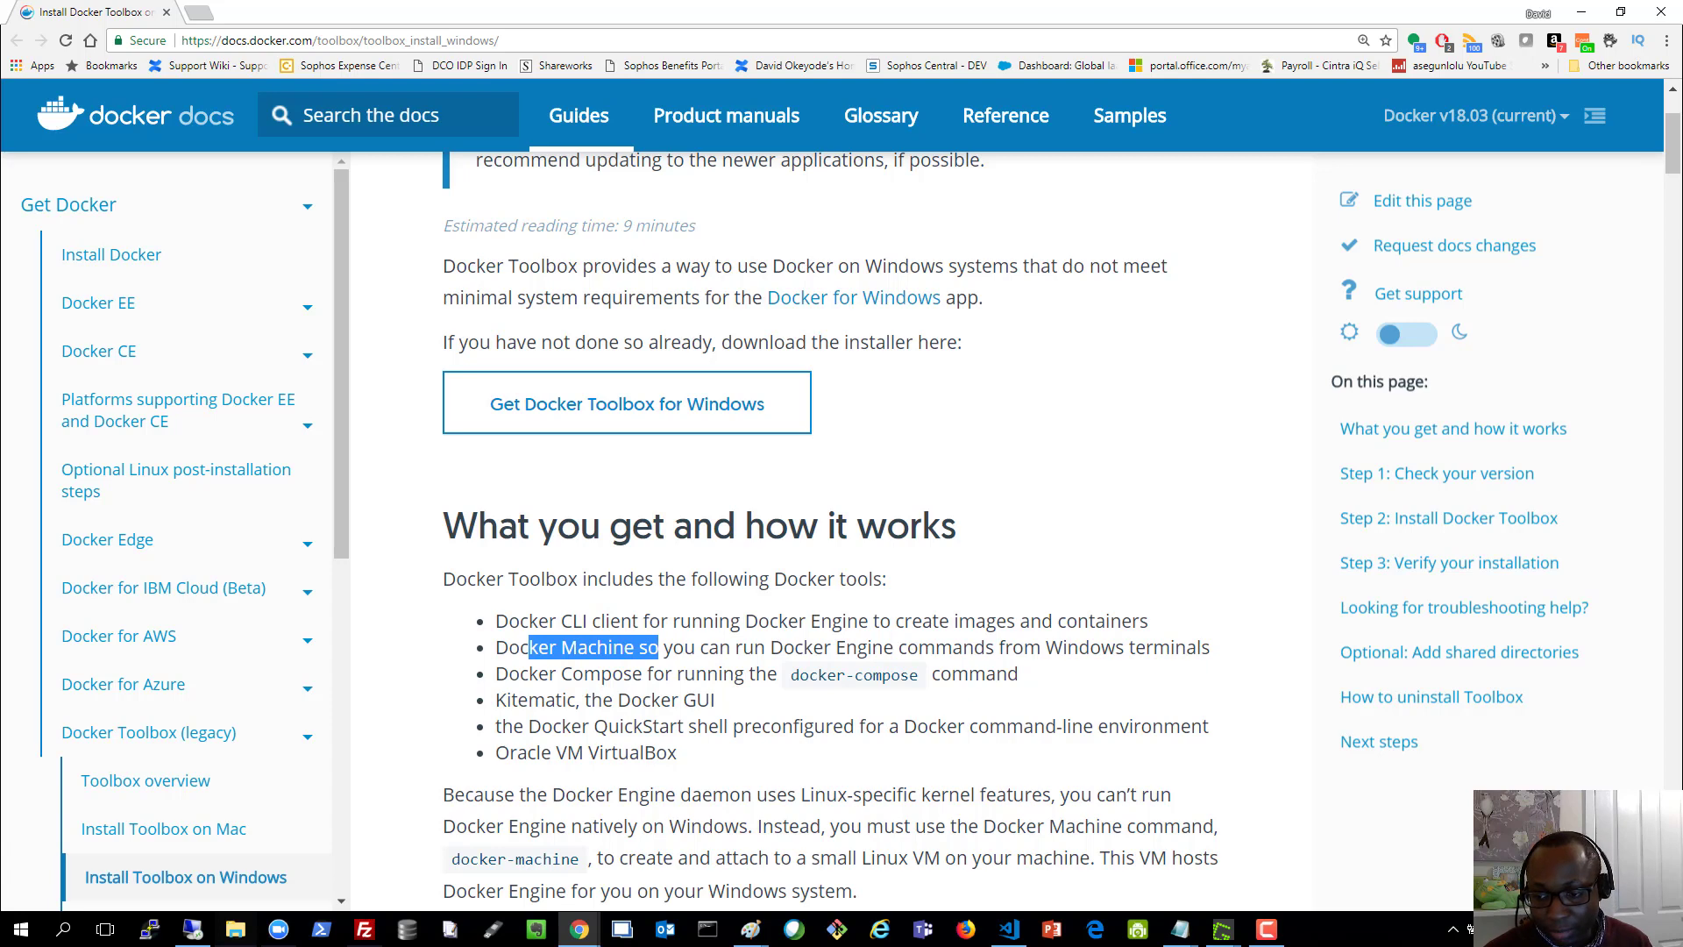
key("alt+Tab")
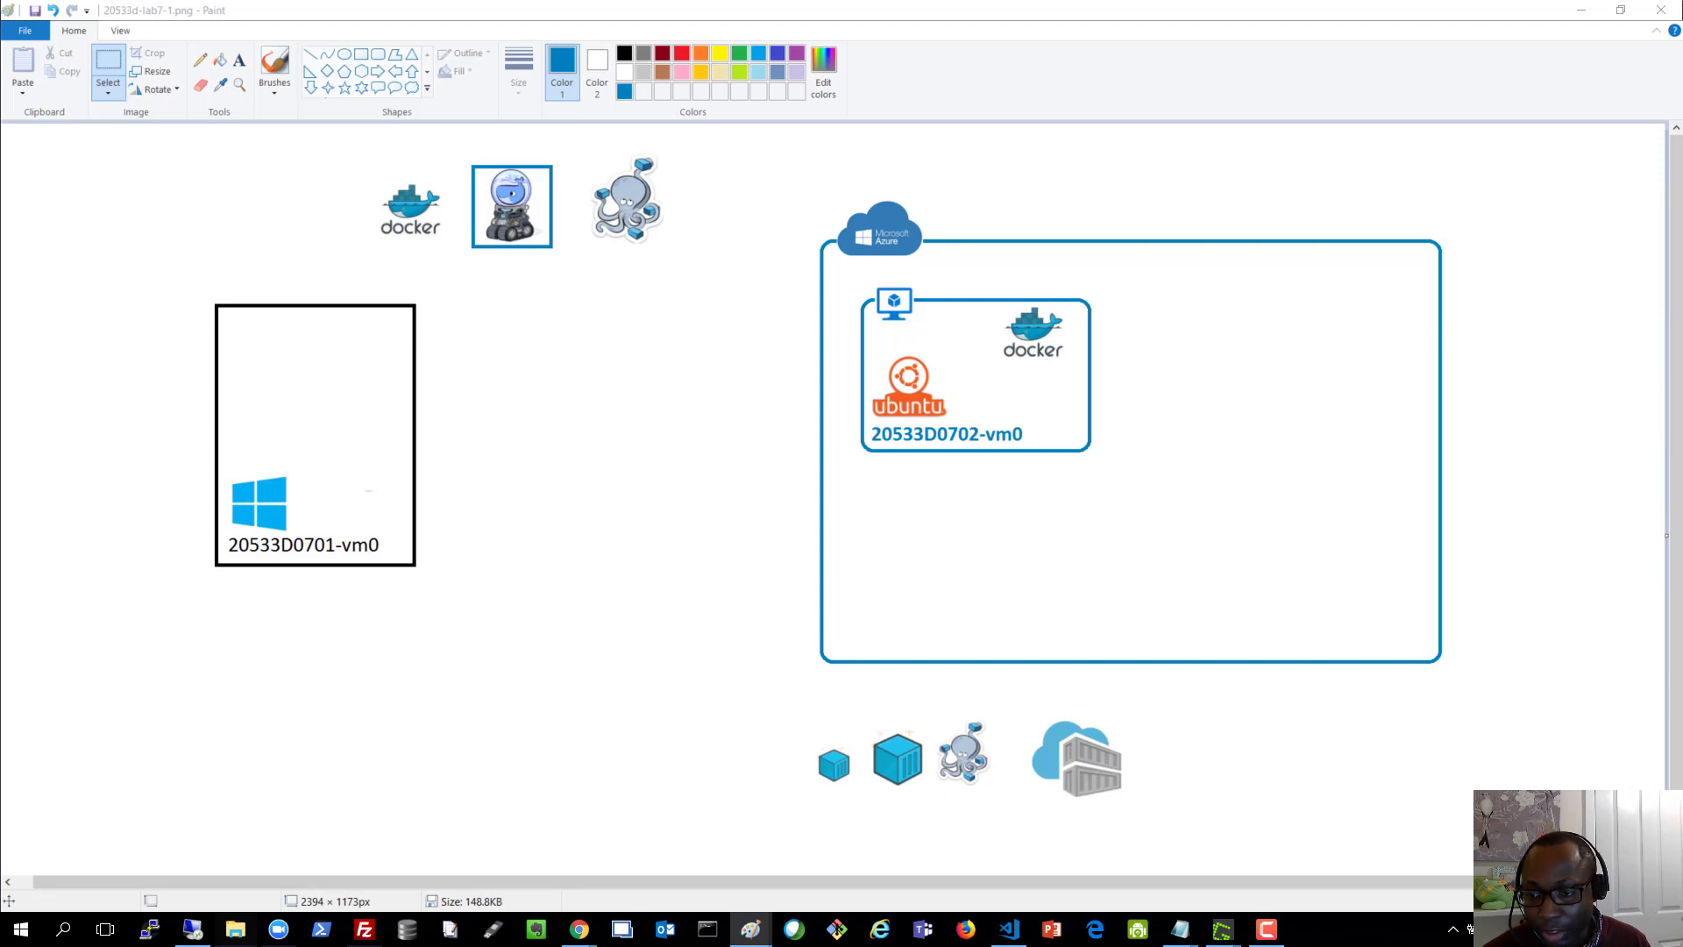
Close the GitHub lab window, minimize the Docker docs, and bring the Azure portal to the front
key("alt+Tab")
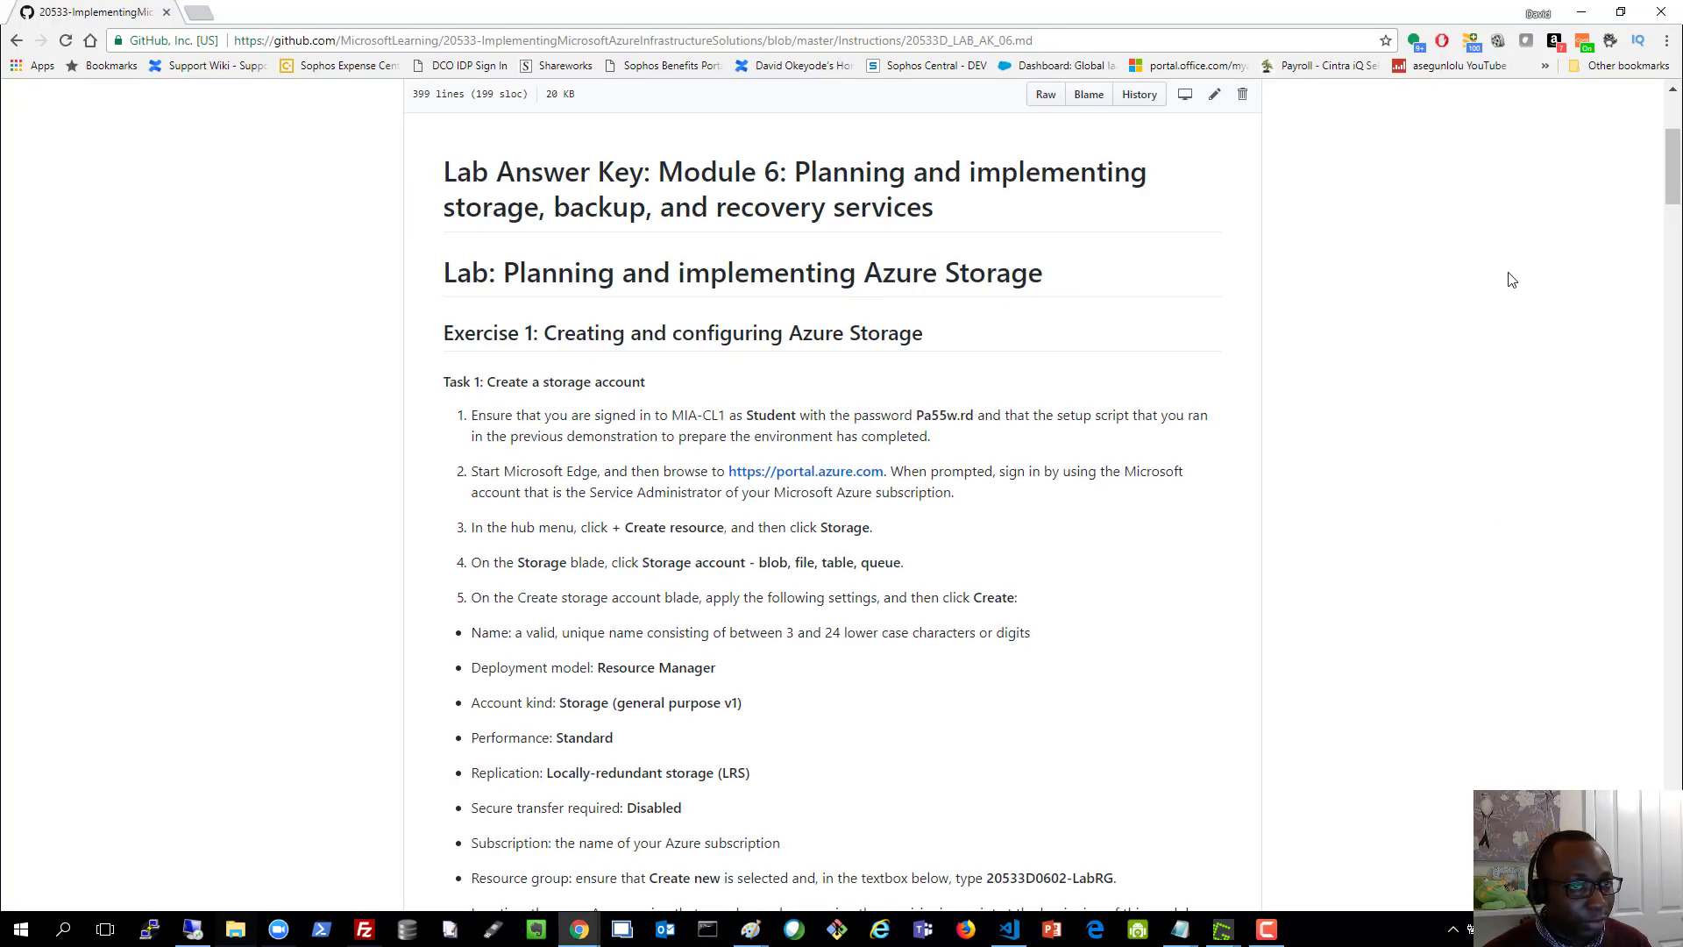
left_click(1659, 14)
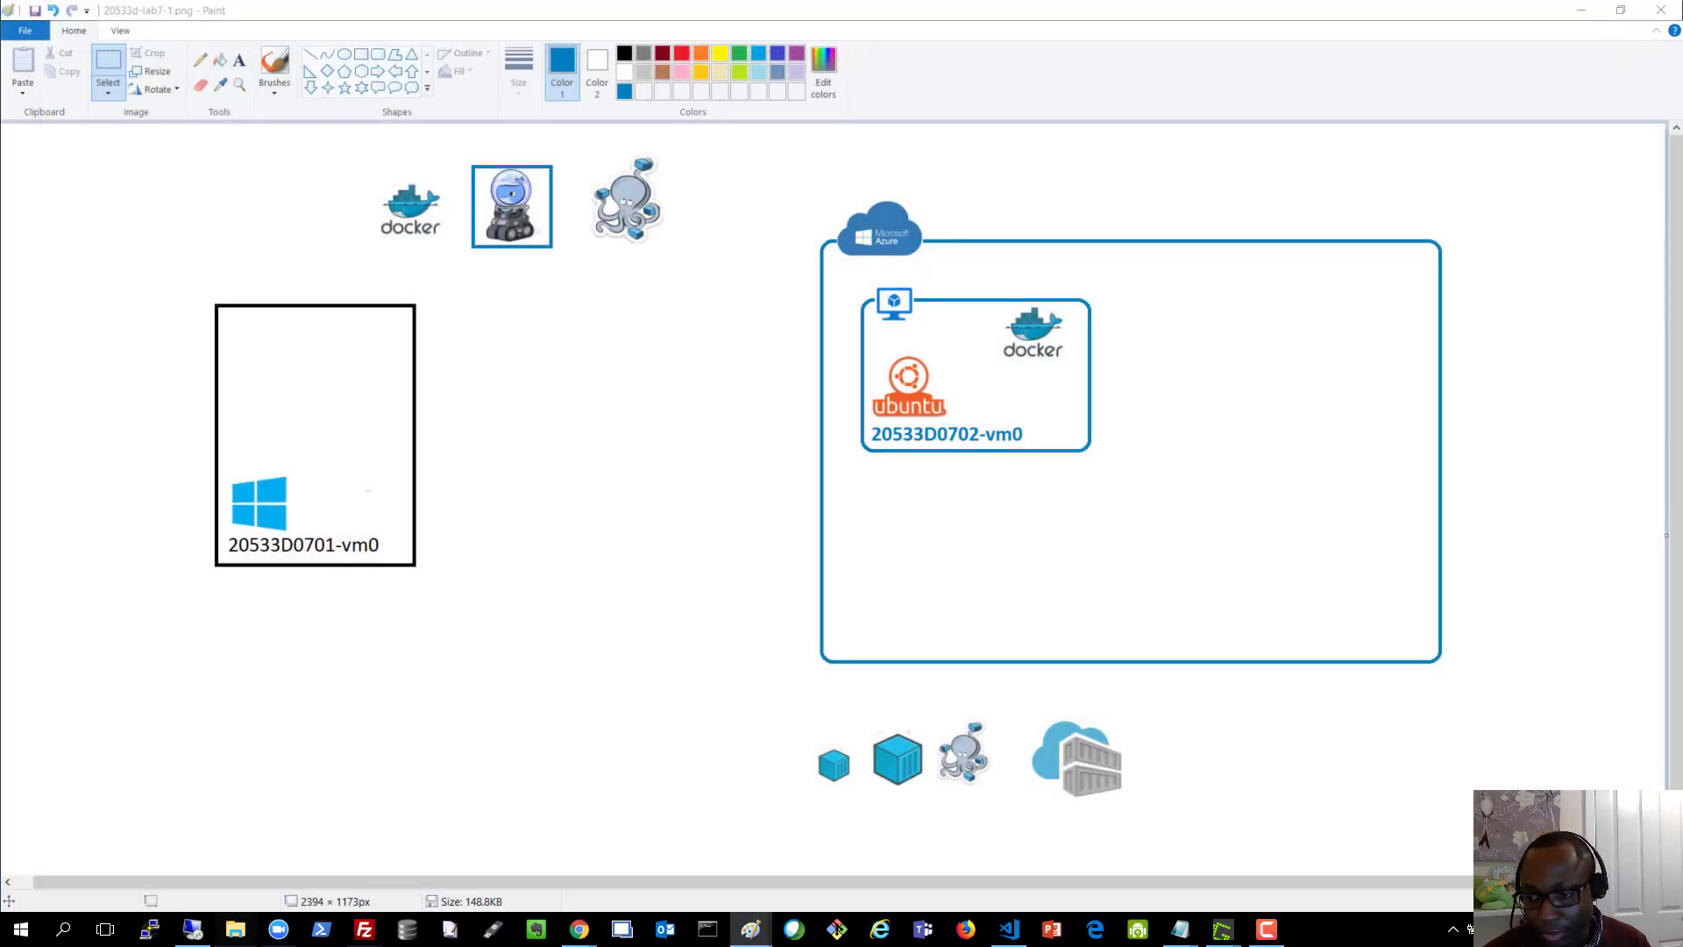
key("alt+Tab")
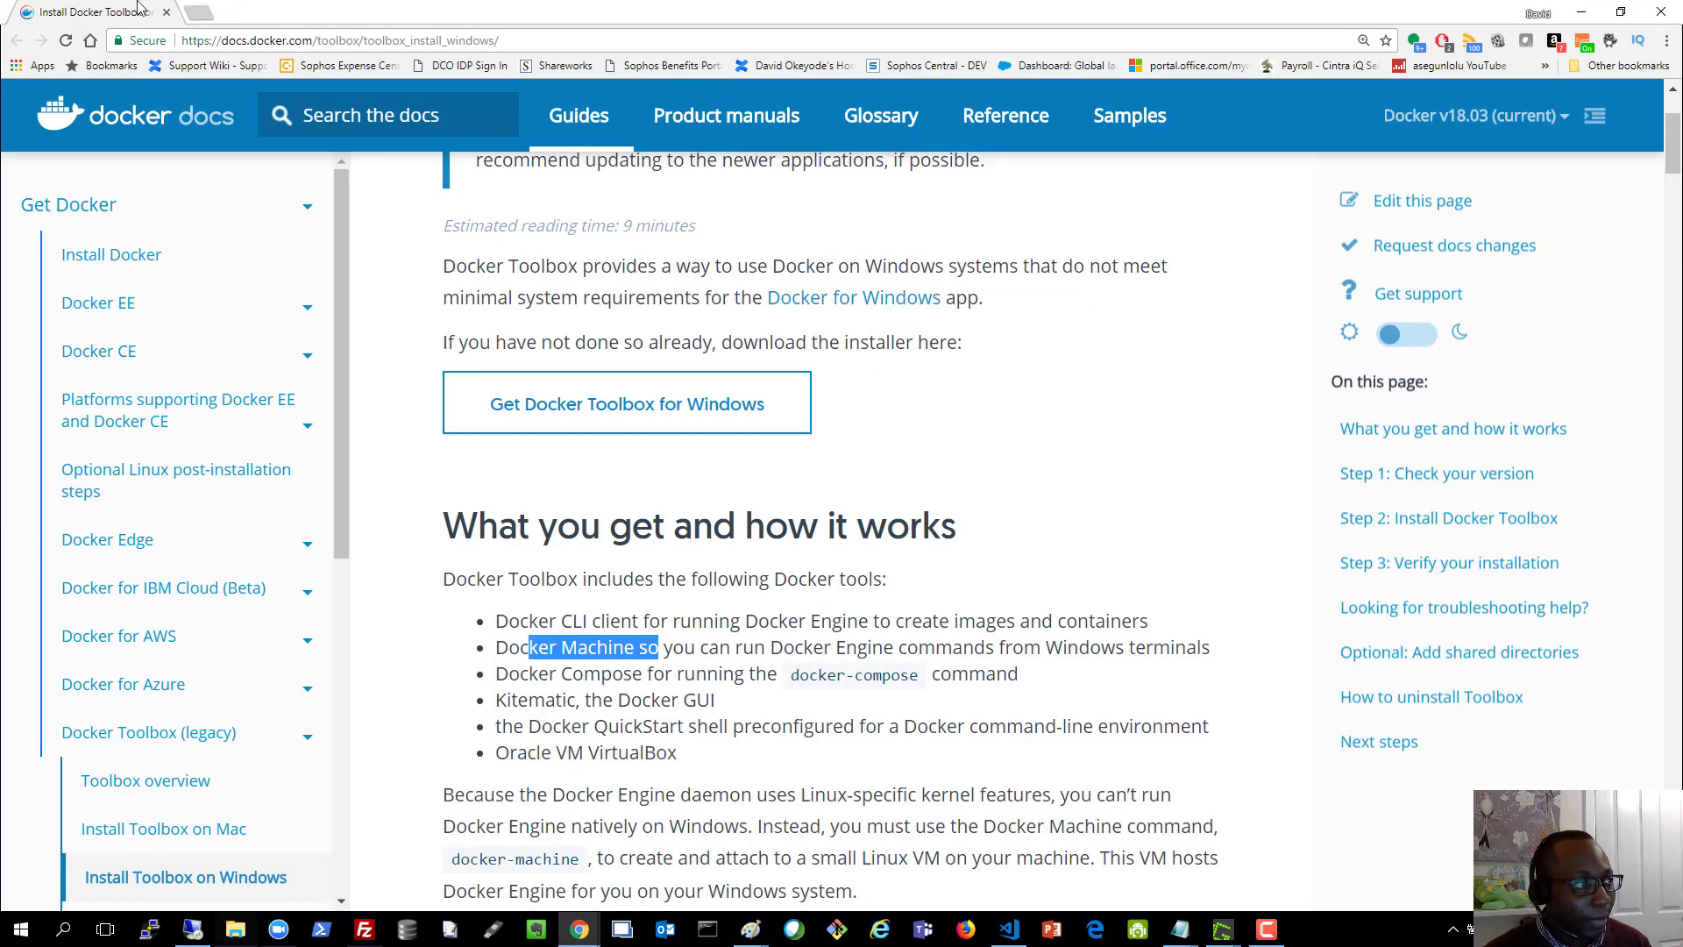
left_click(1577, 14)
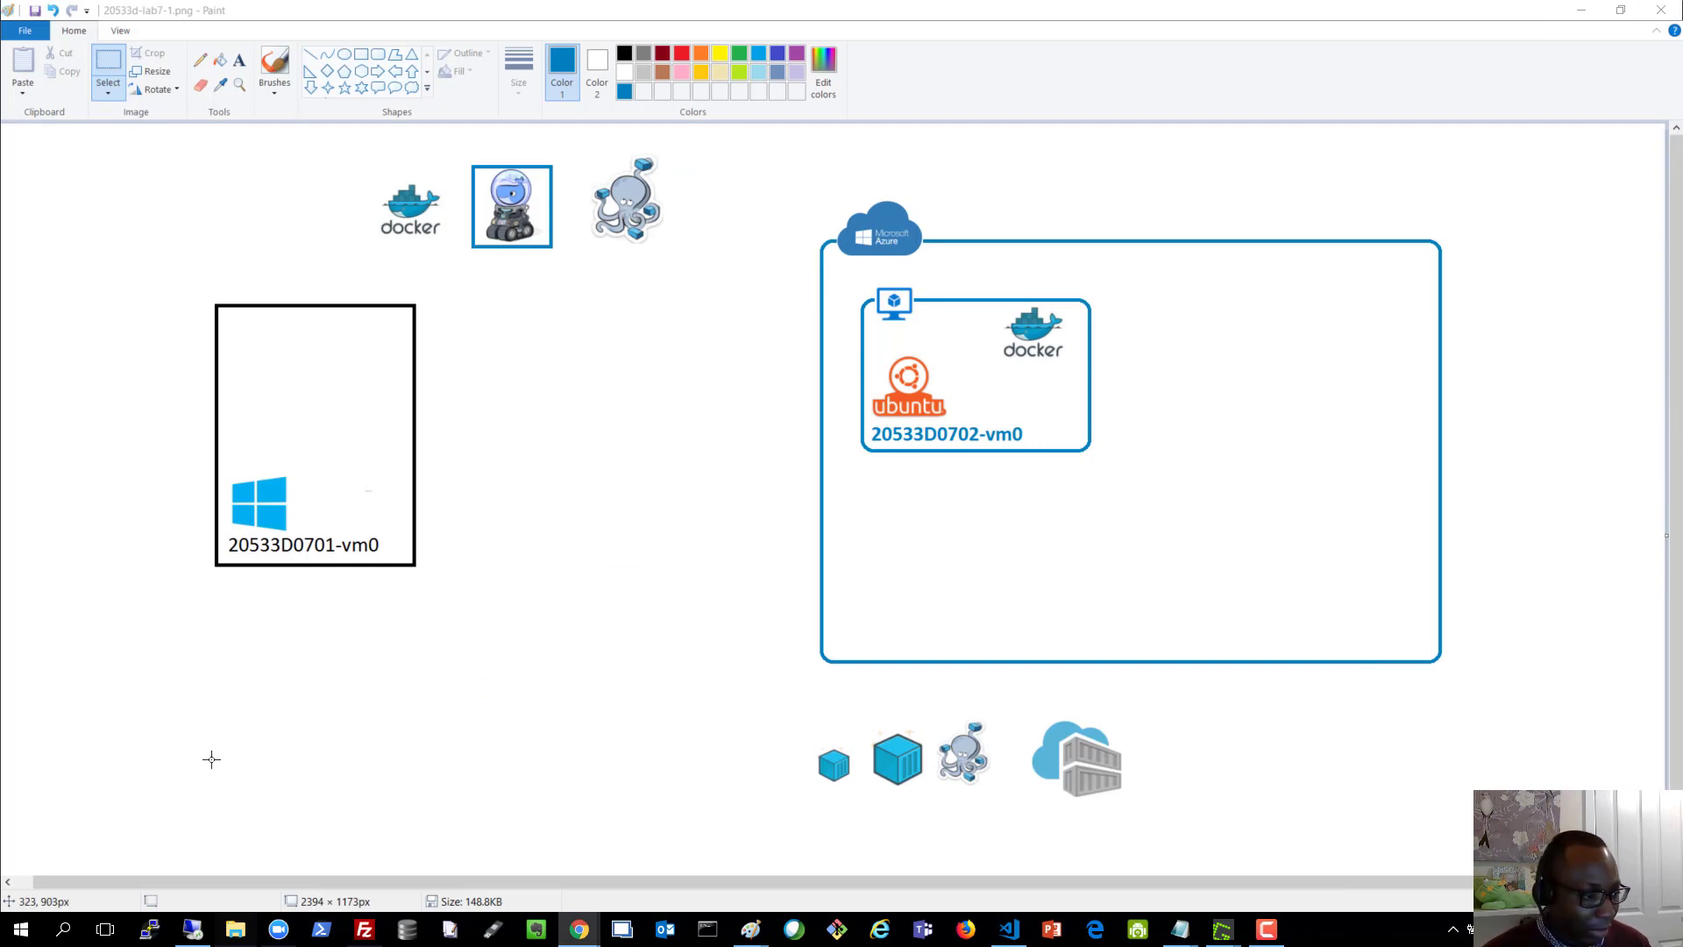
left_click(195, 929)
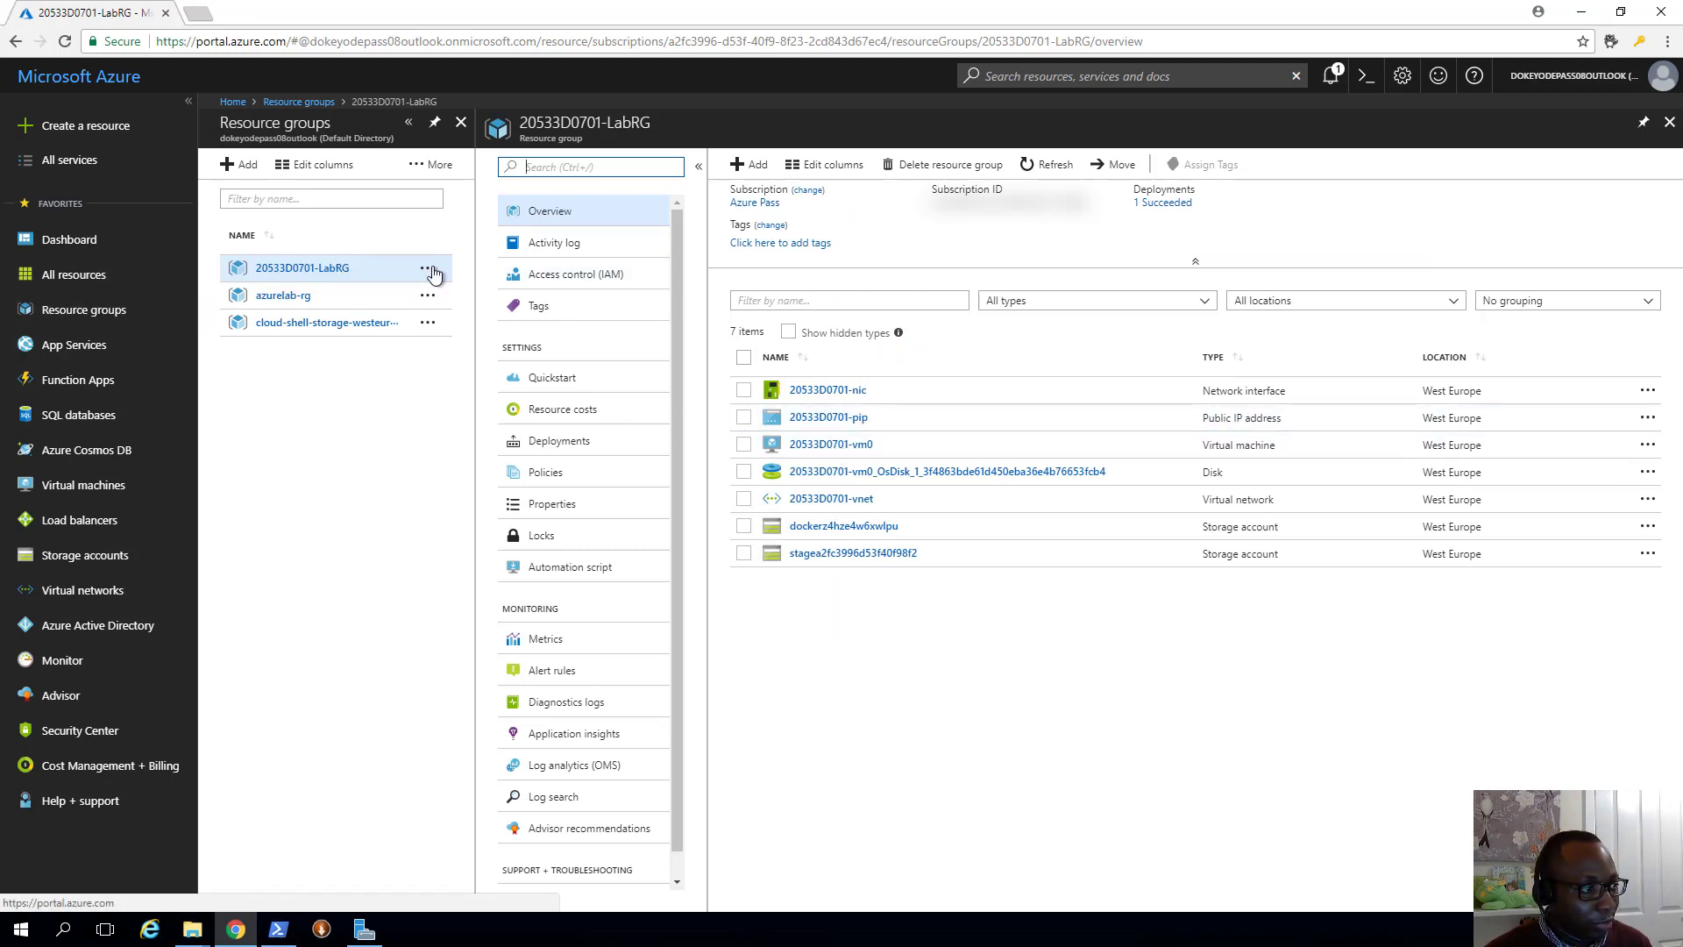
Copy 20533D0701-vm0's public IP 51.144.161.39 into Remote Desktop Connection
left_click(99, 491)
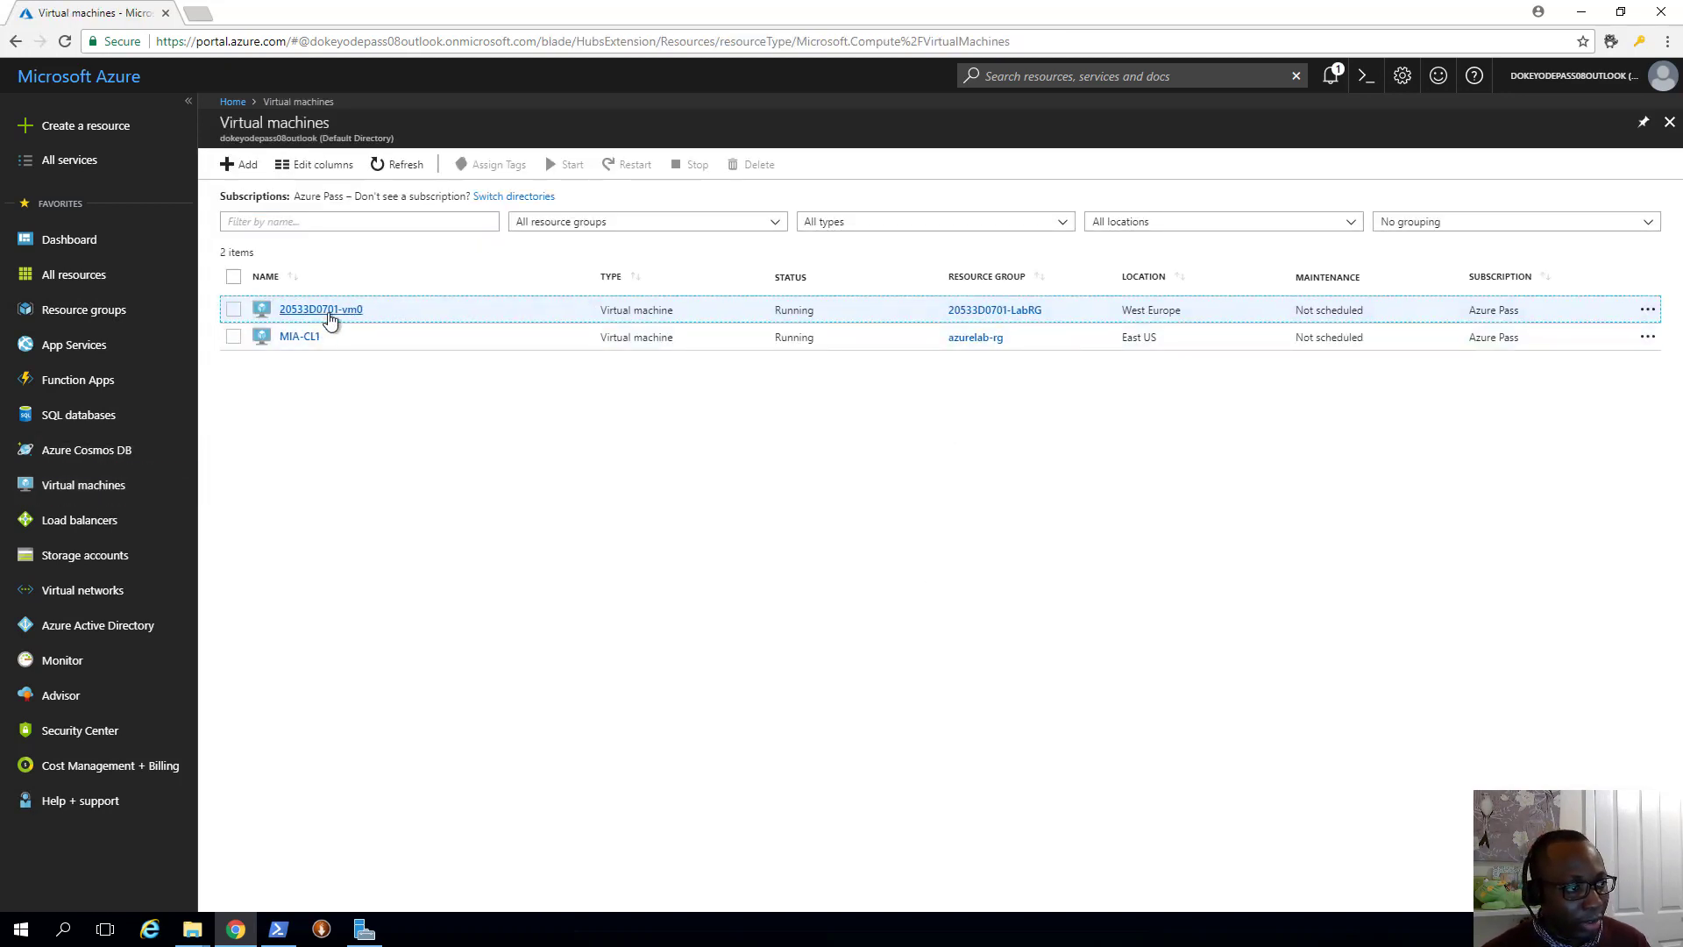
left_click(324, 310)
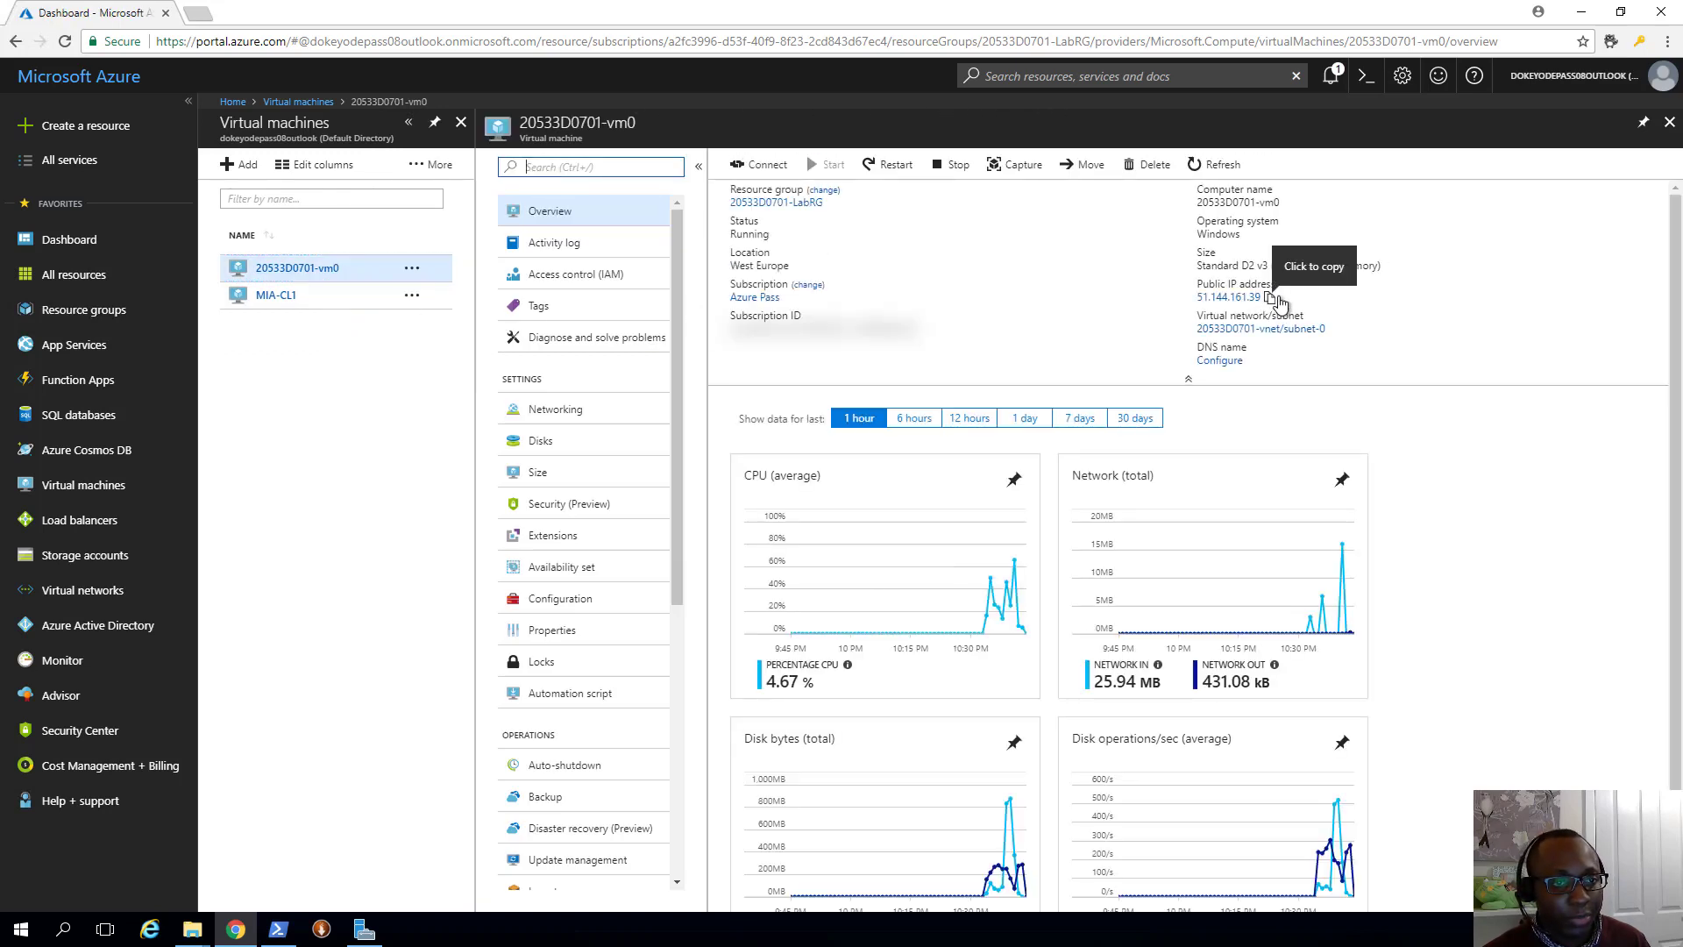
left_click(1271, 298)
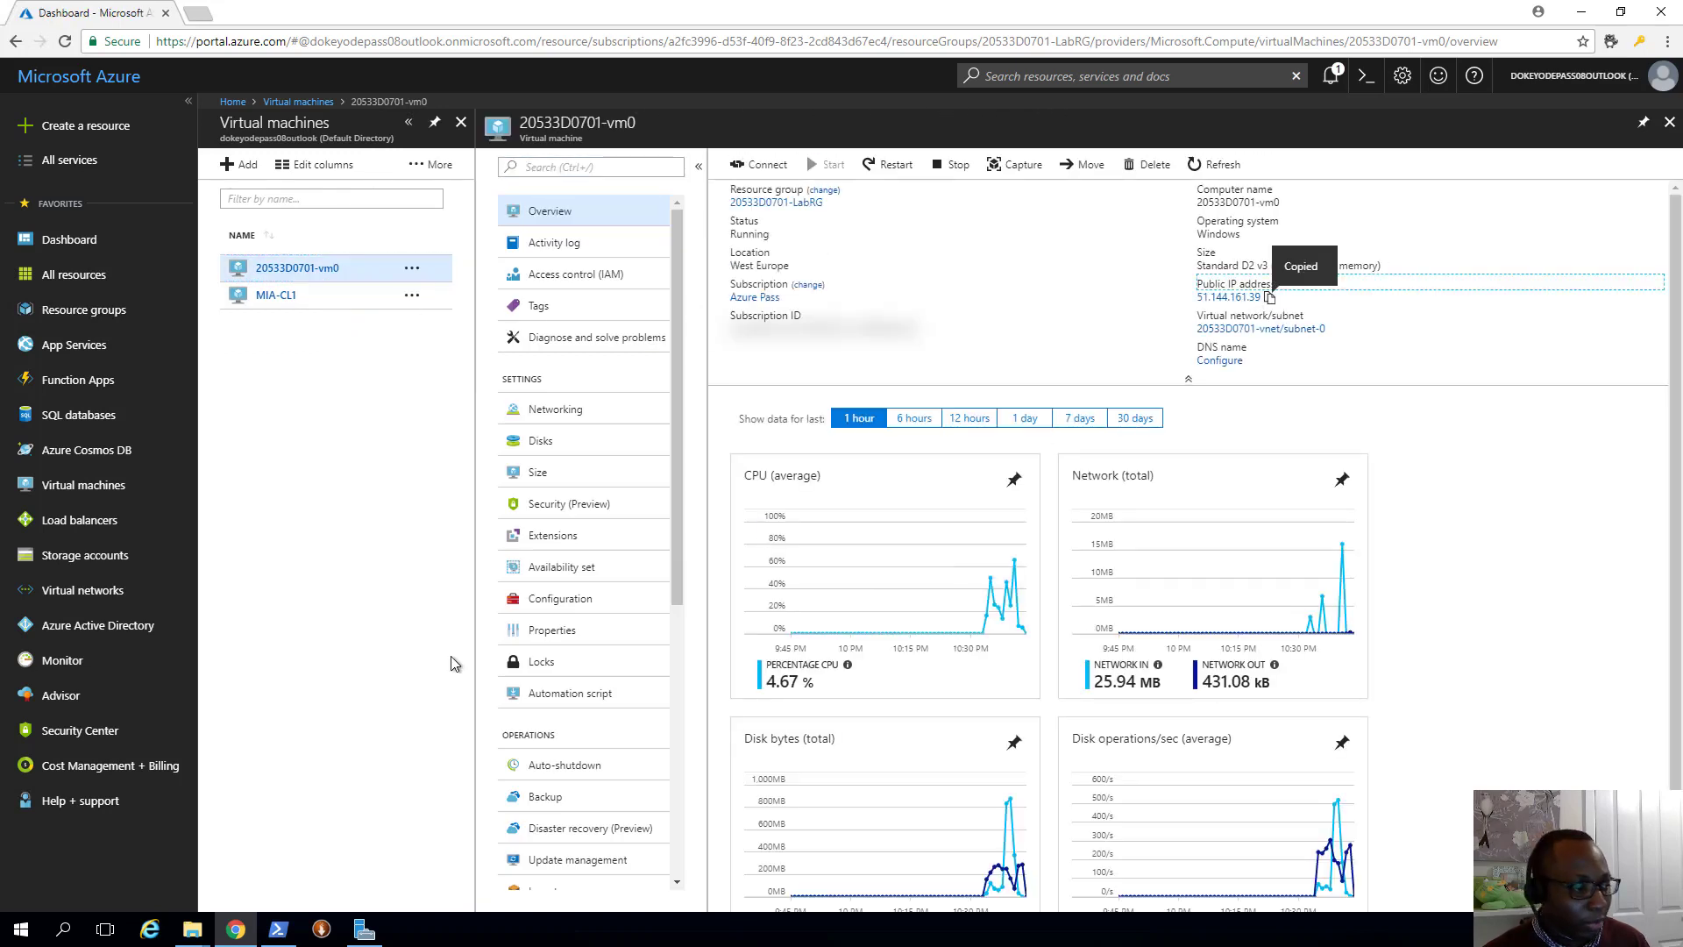
left_click(63, 928)
type("remo")
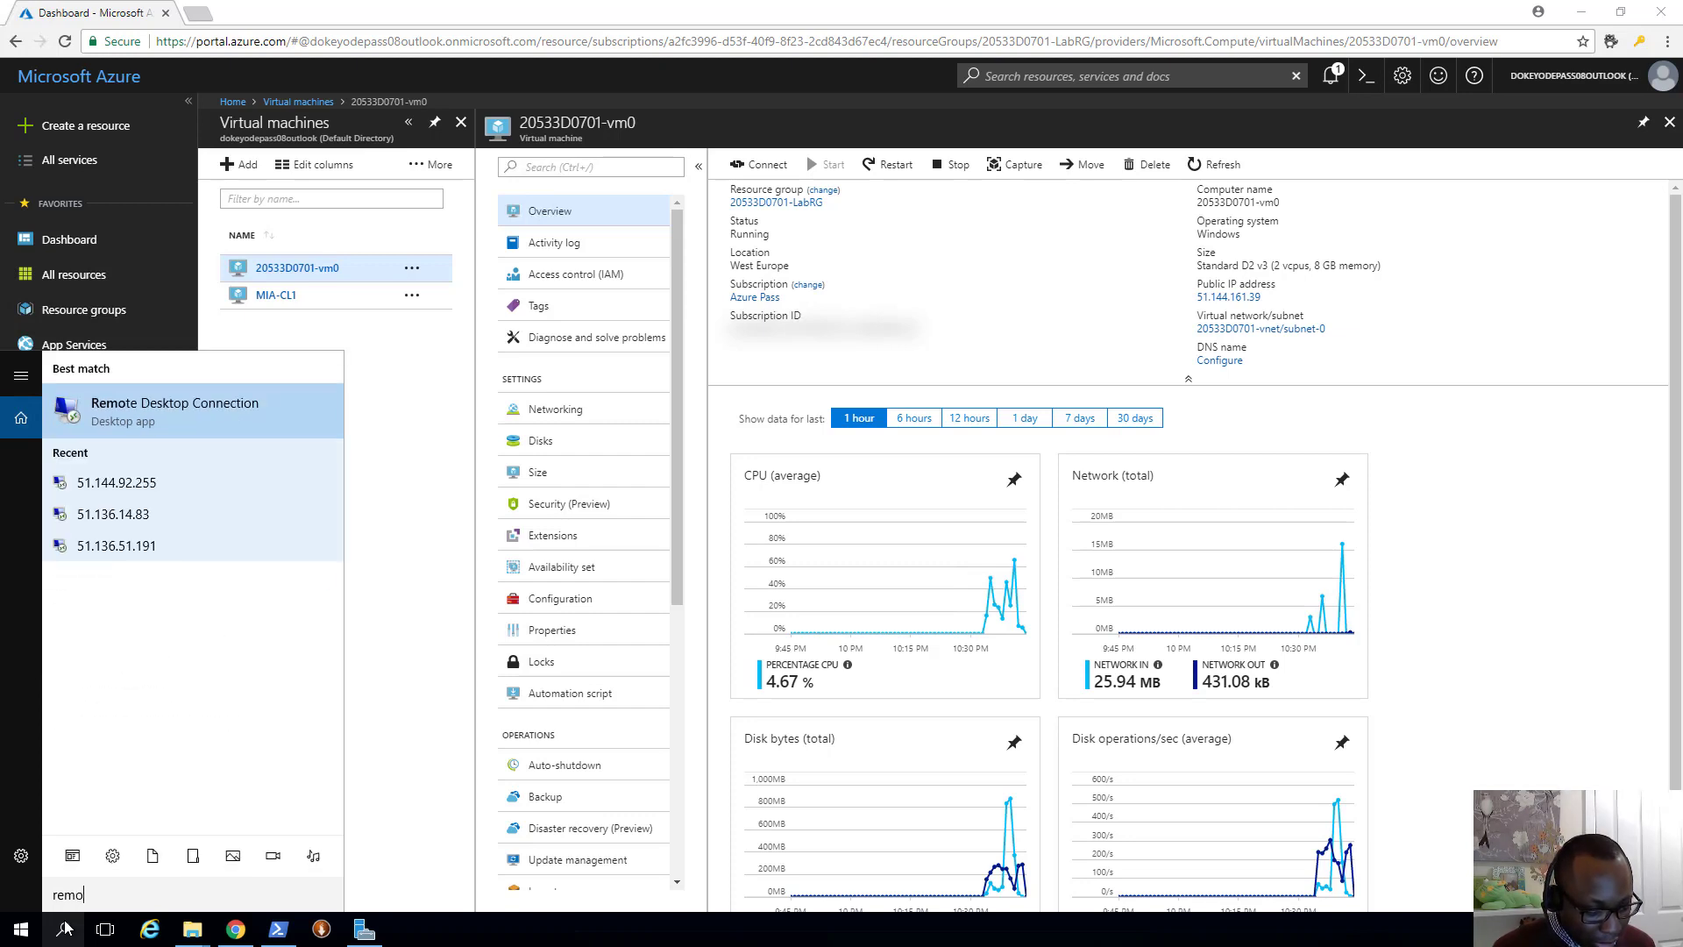
type("te desktop")
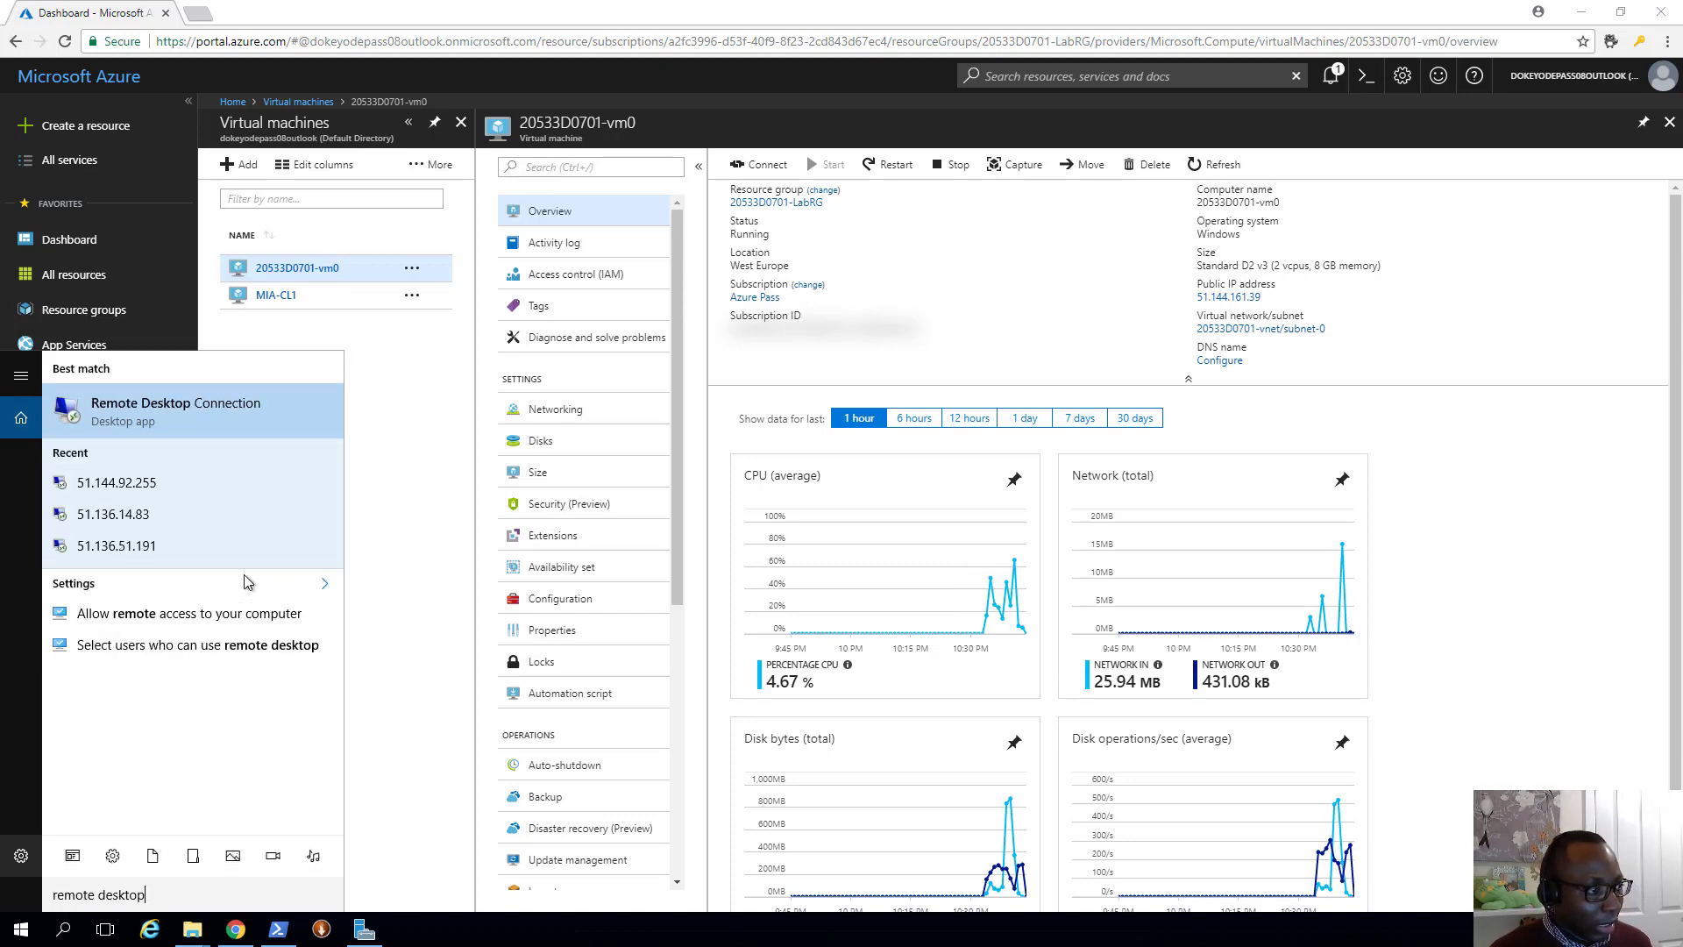
left_click(137, 412)
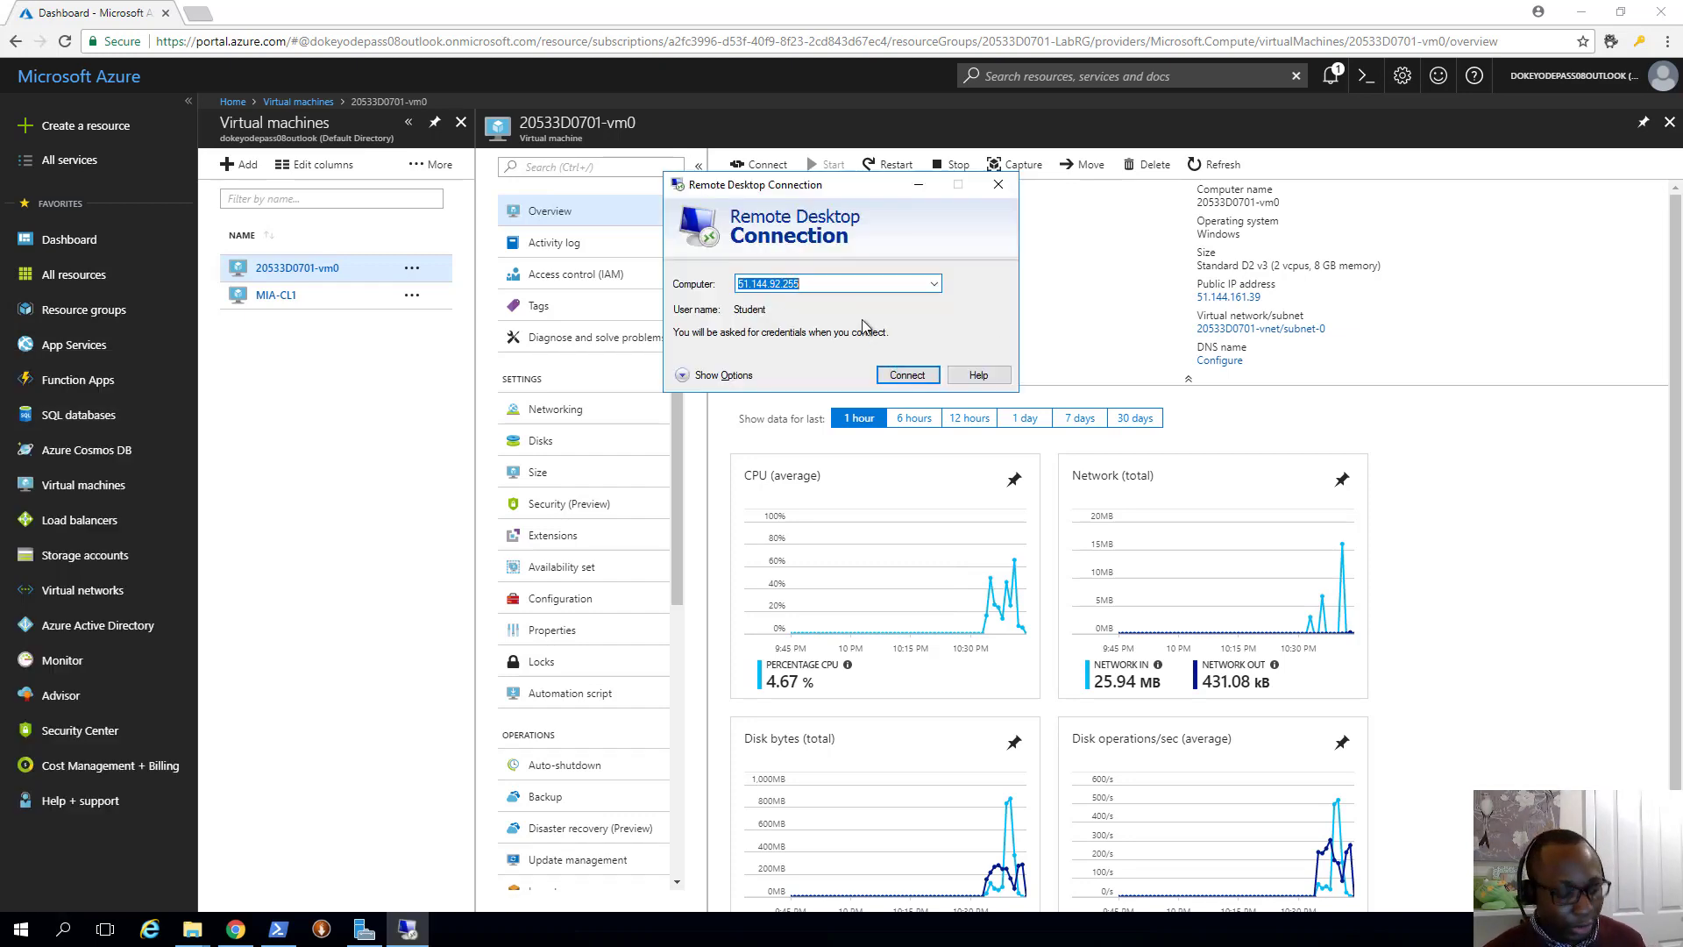
key("ctrl+v")
Connect with the lab account's username and password, and permanently accept the VM's certificate
left_click(903, 374)
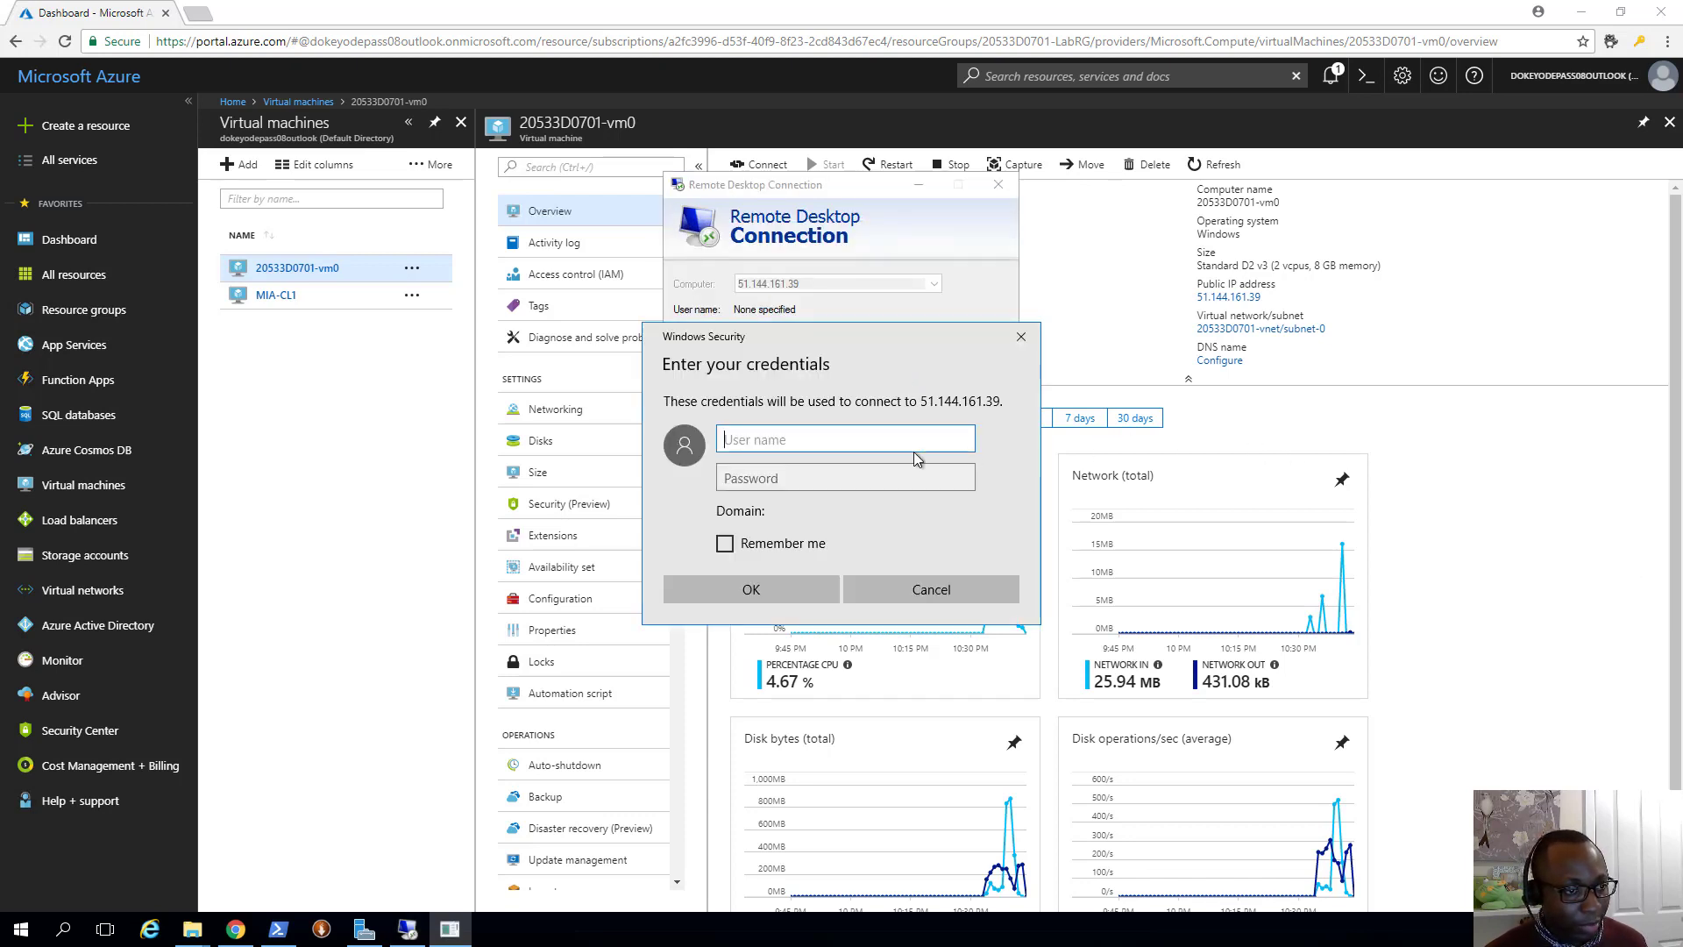
type("Student")
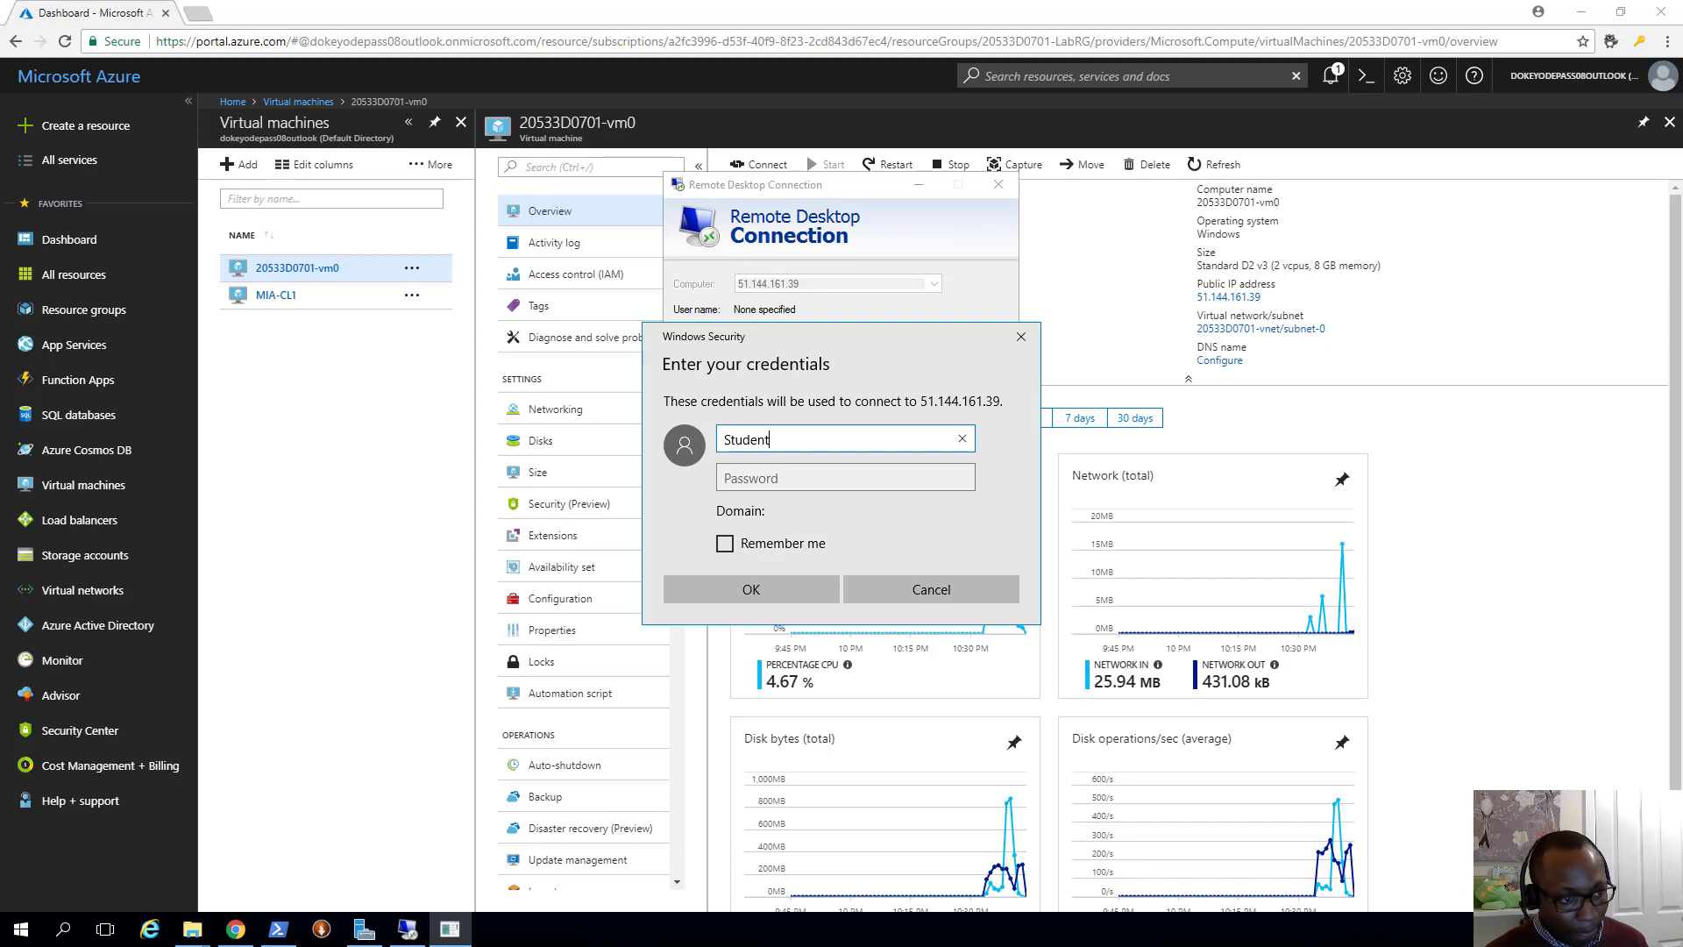
left_click(835, 481)
type("Pa55w.rd1234")
left_click(792, 589)
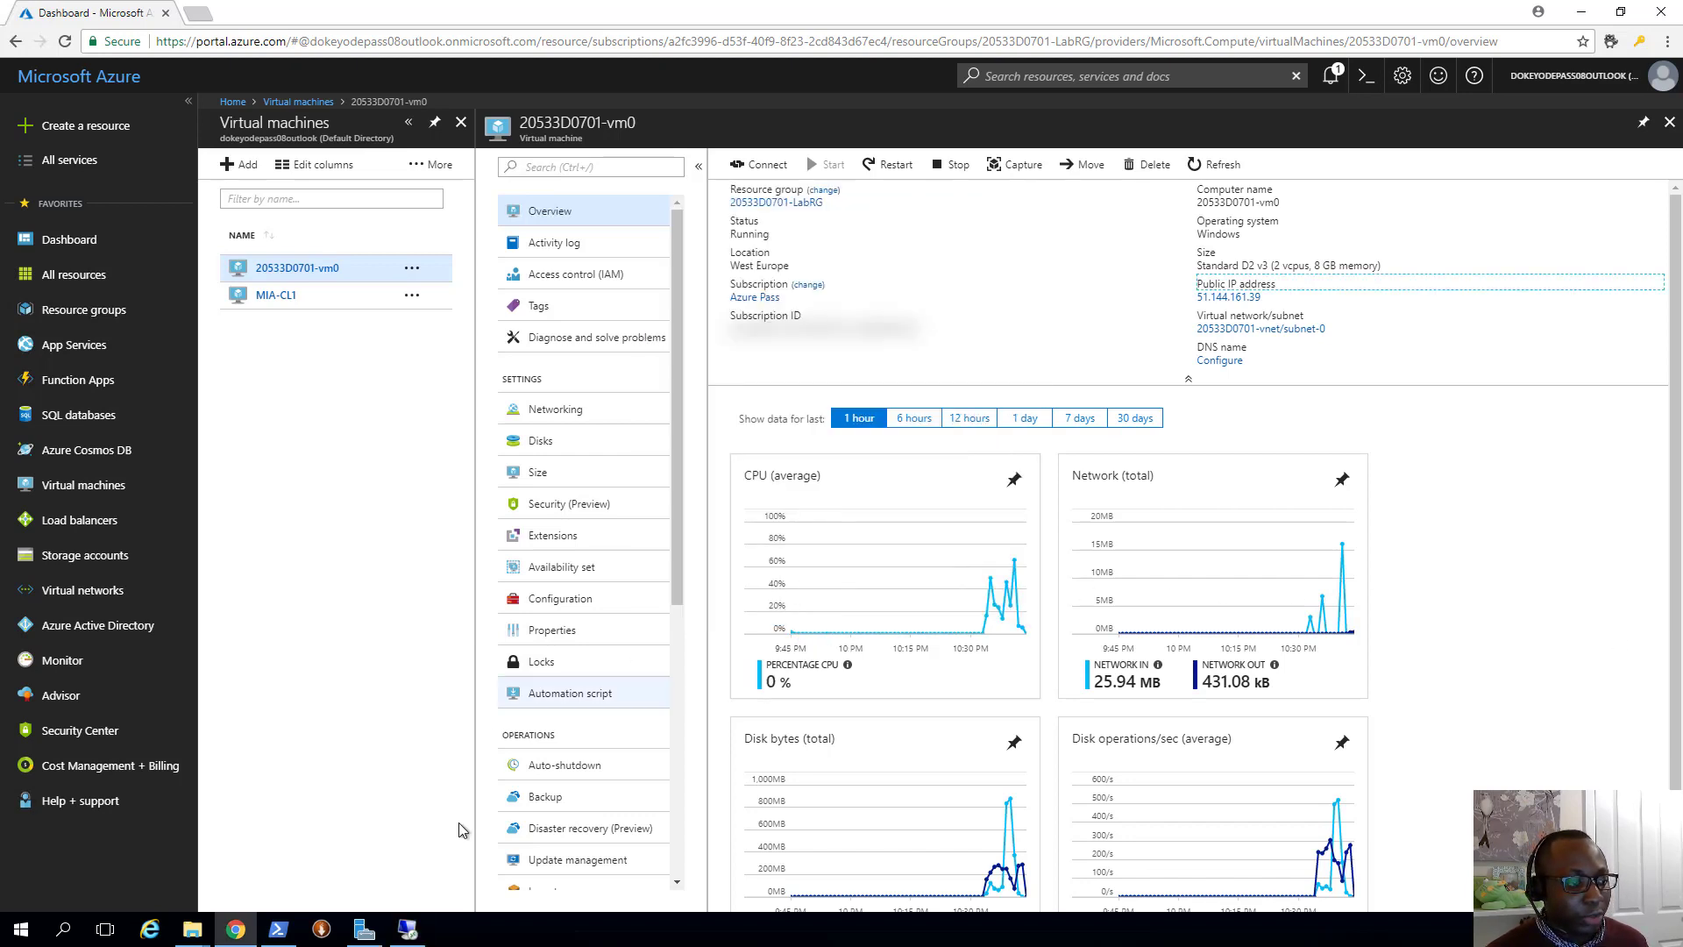
left_click(686, 403)
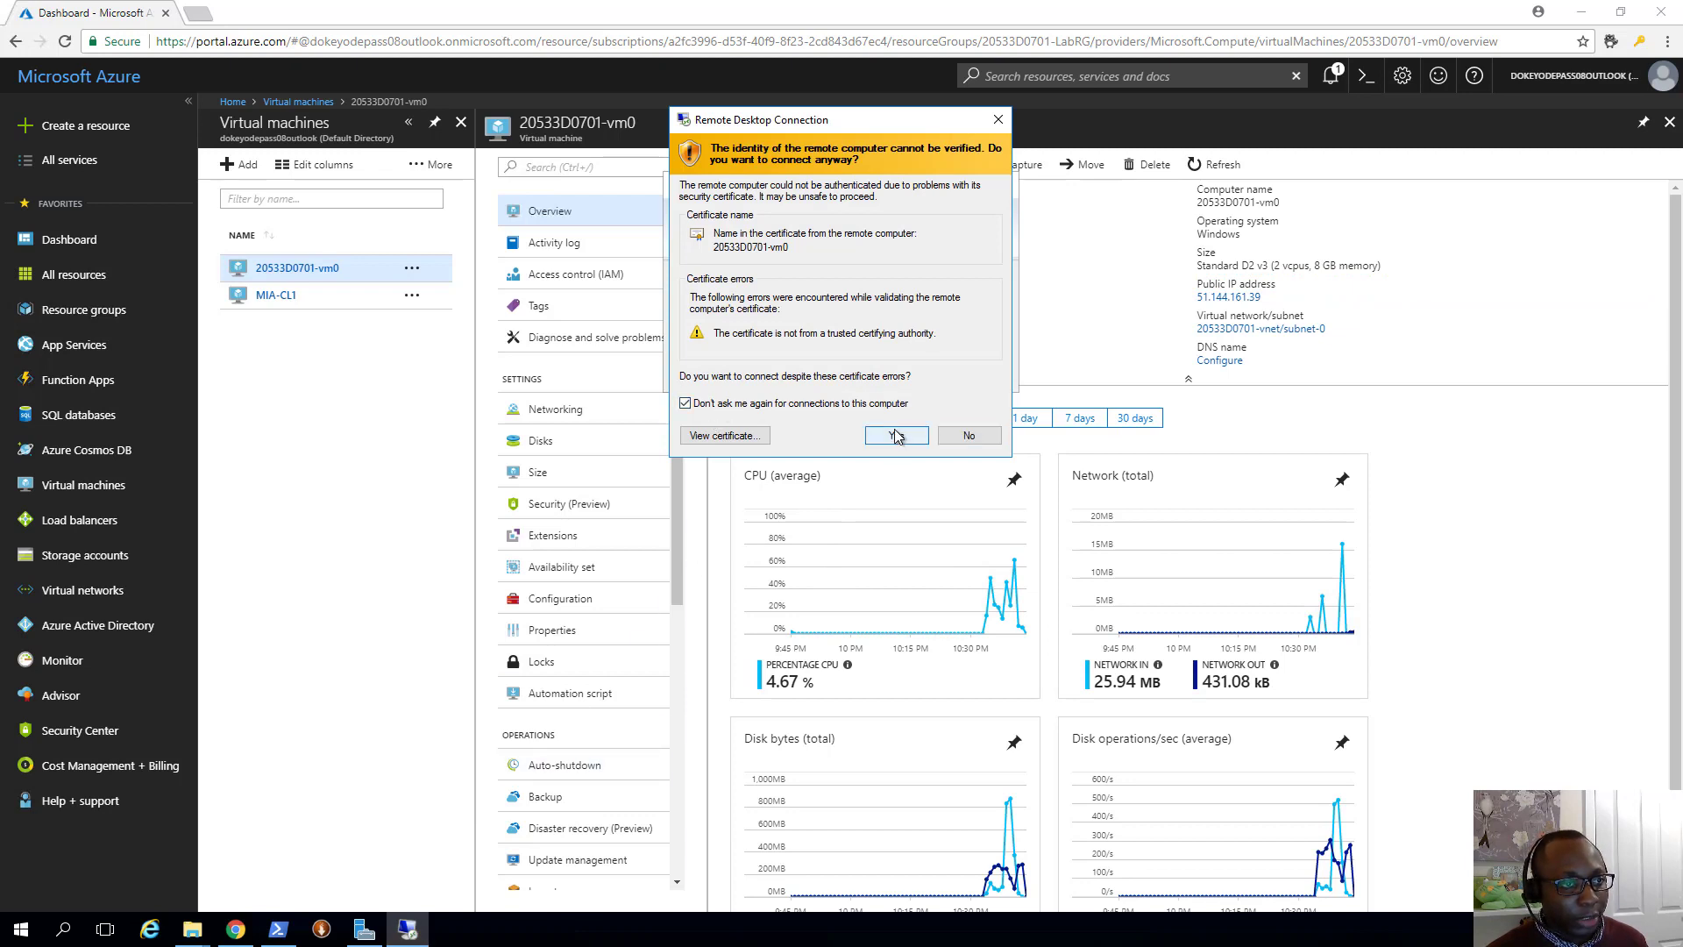
left_click(896, 435)
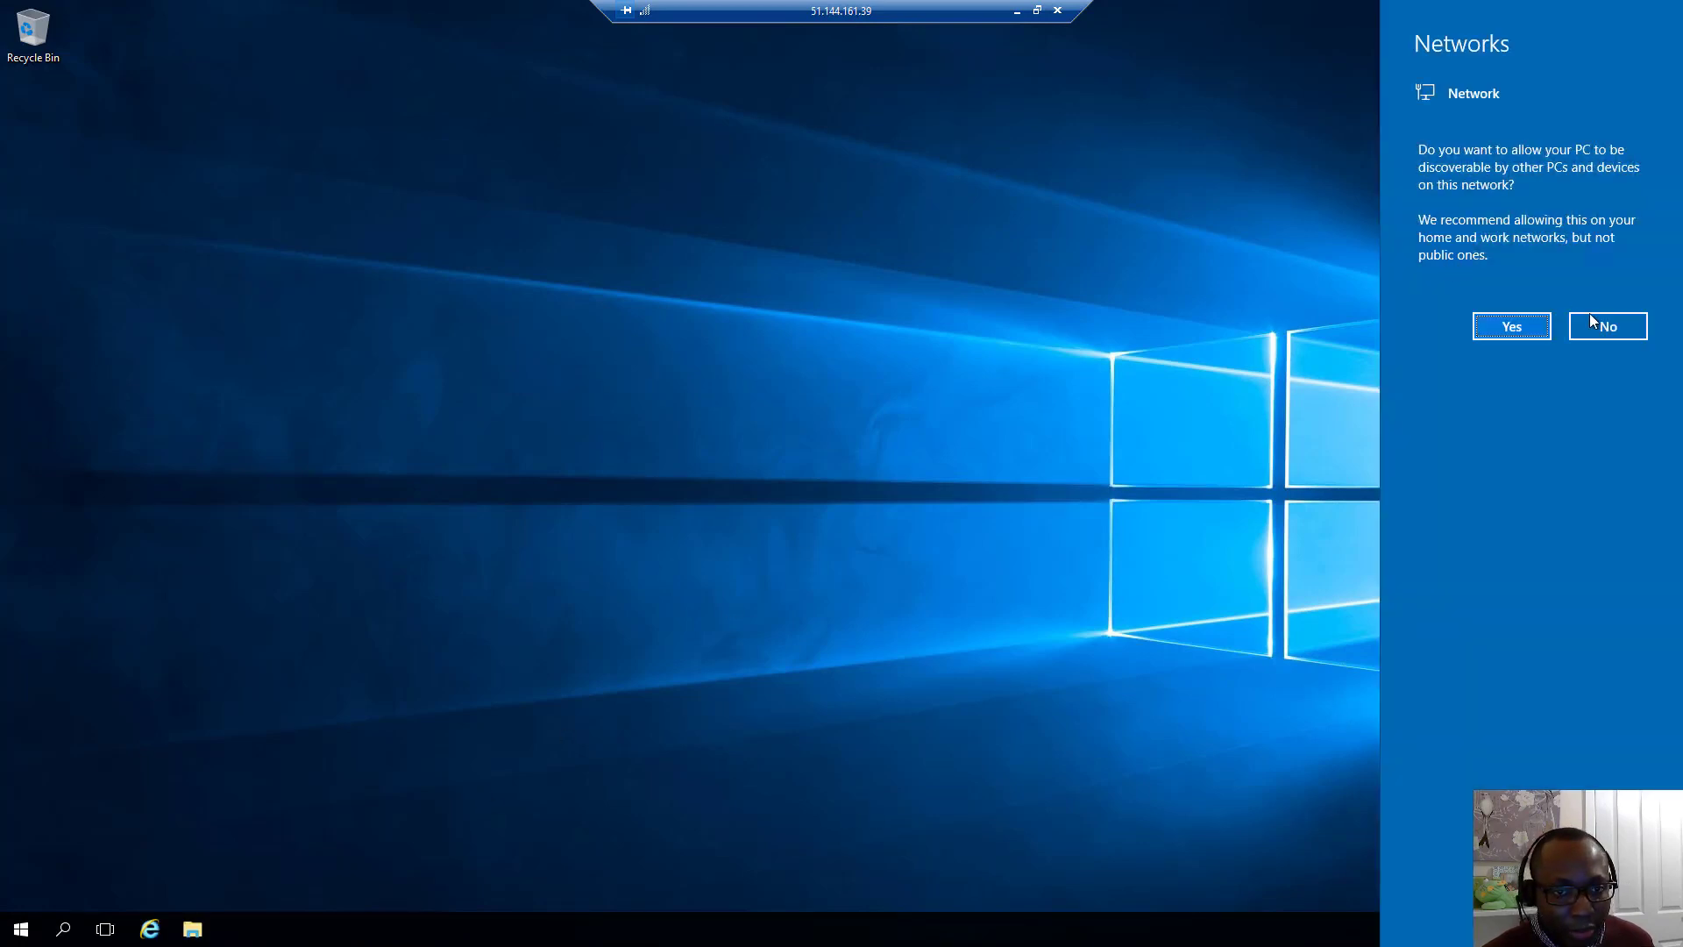
Decline network discoverability on the VM and open Server Manager's Manage menu
left_click(1605, 326)
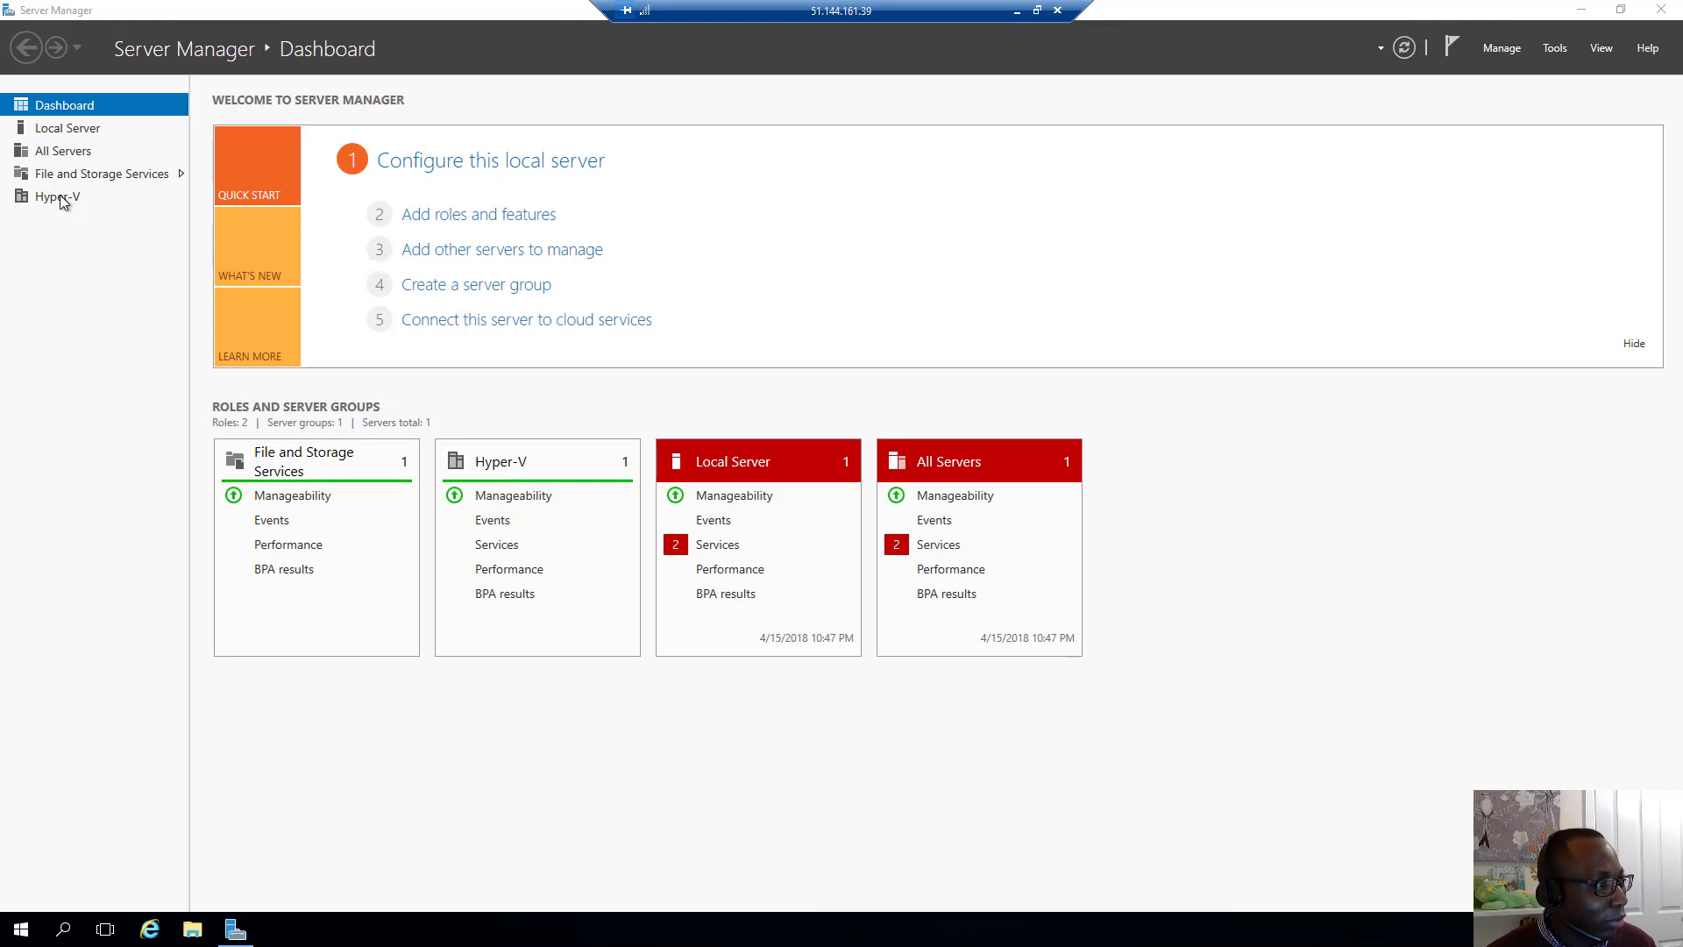
left_click(1495, 49)
Start the Add Roles and Features Wizard and advance it to the Features page
left_click(1501, 70)
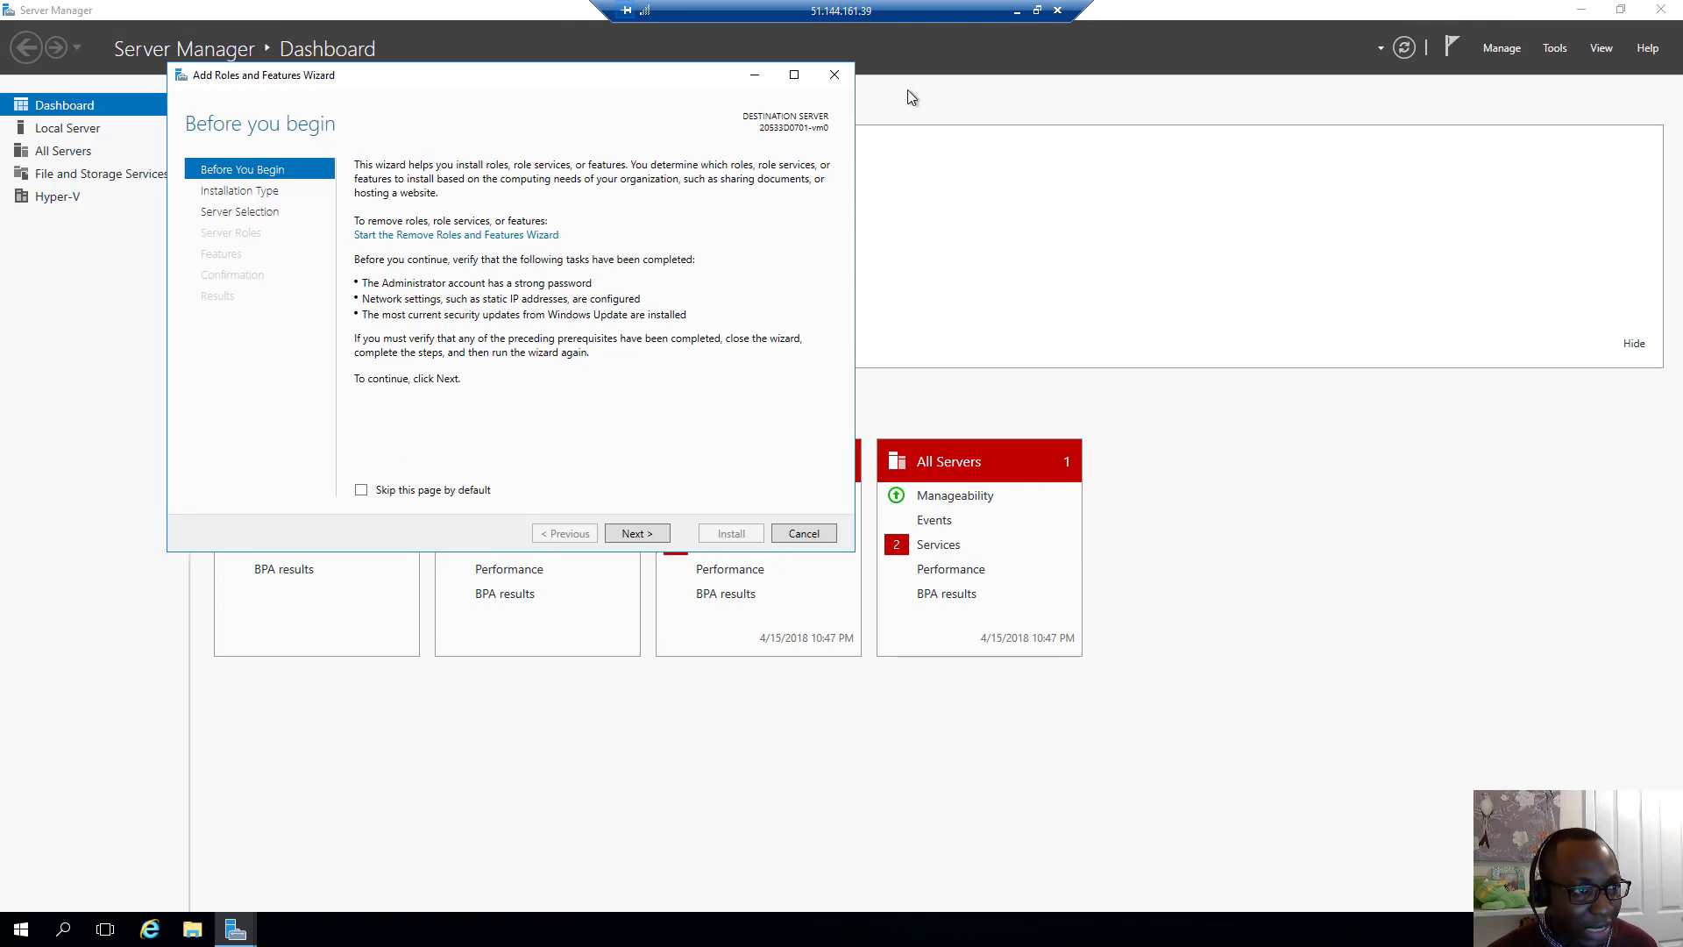
left_click(872, 546)
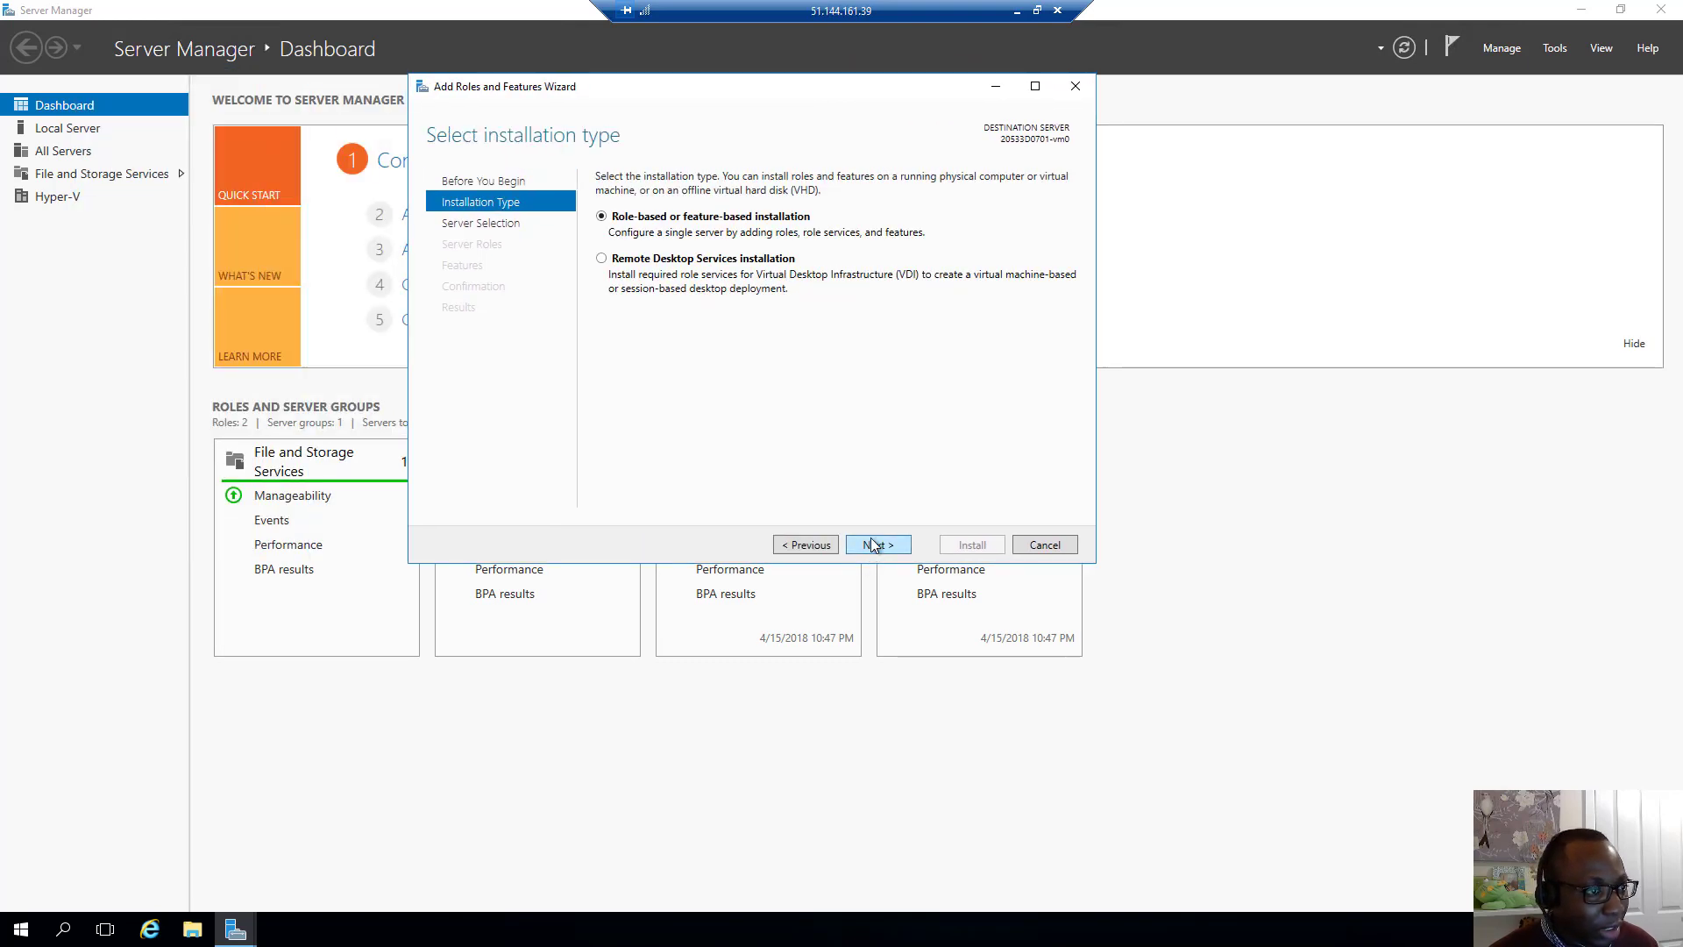
left_click(873, 545)
left_click(874, 546)
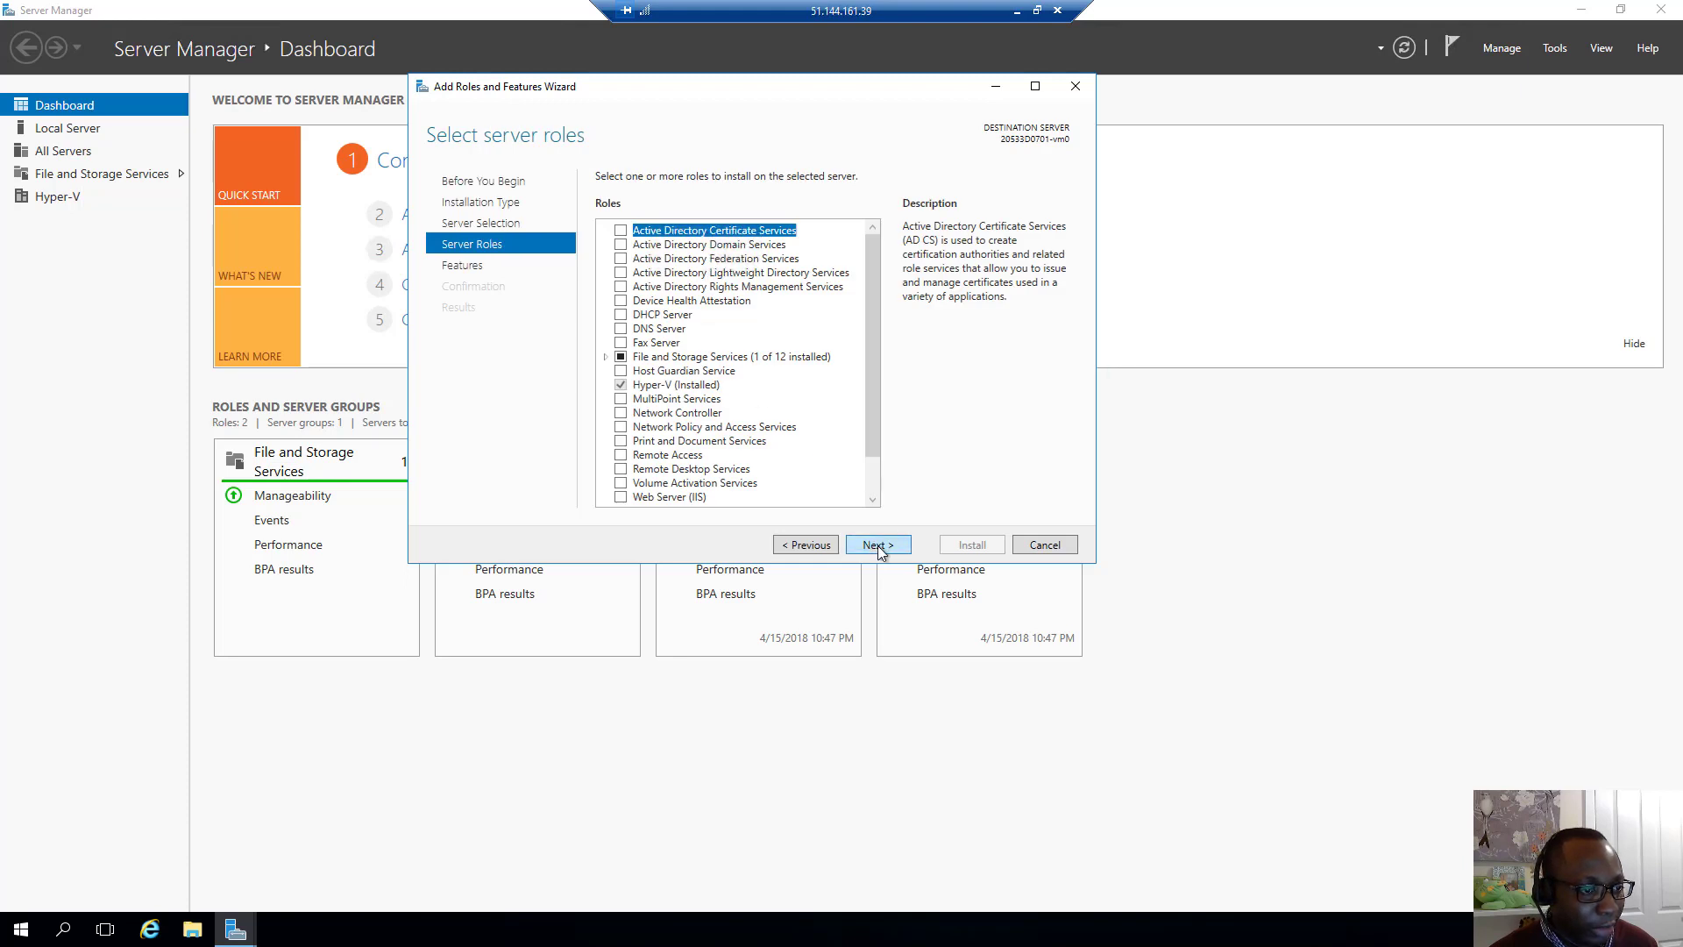
left_click(878, 546)
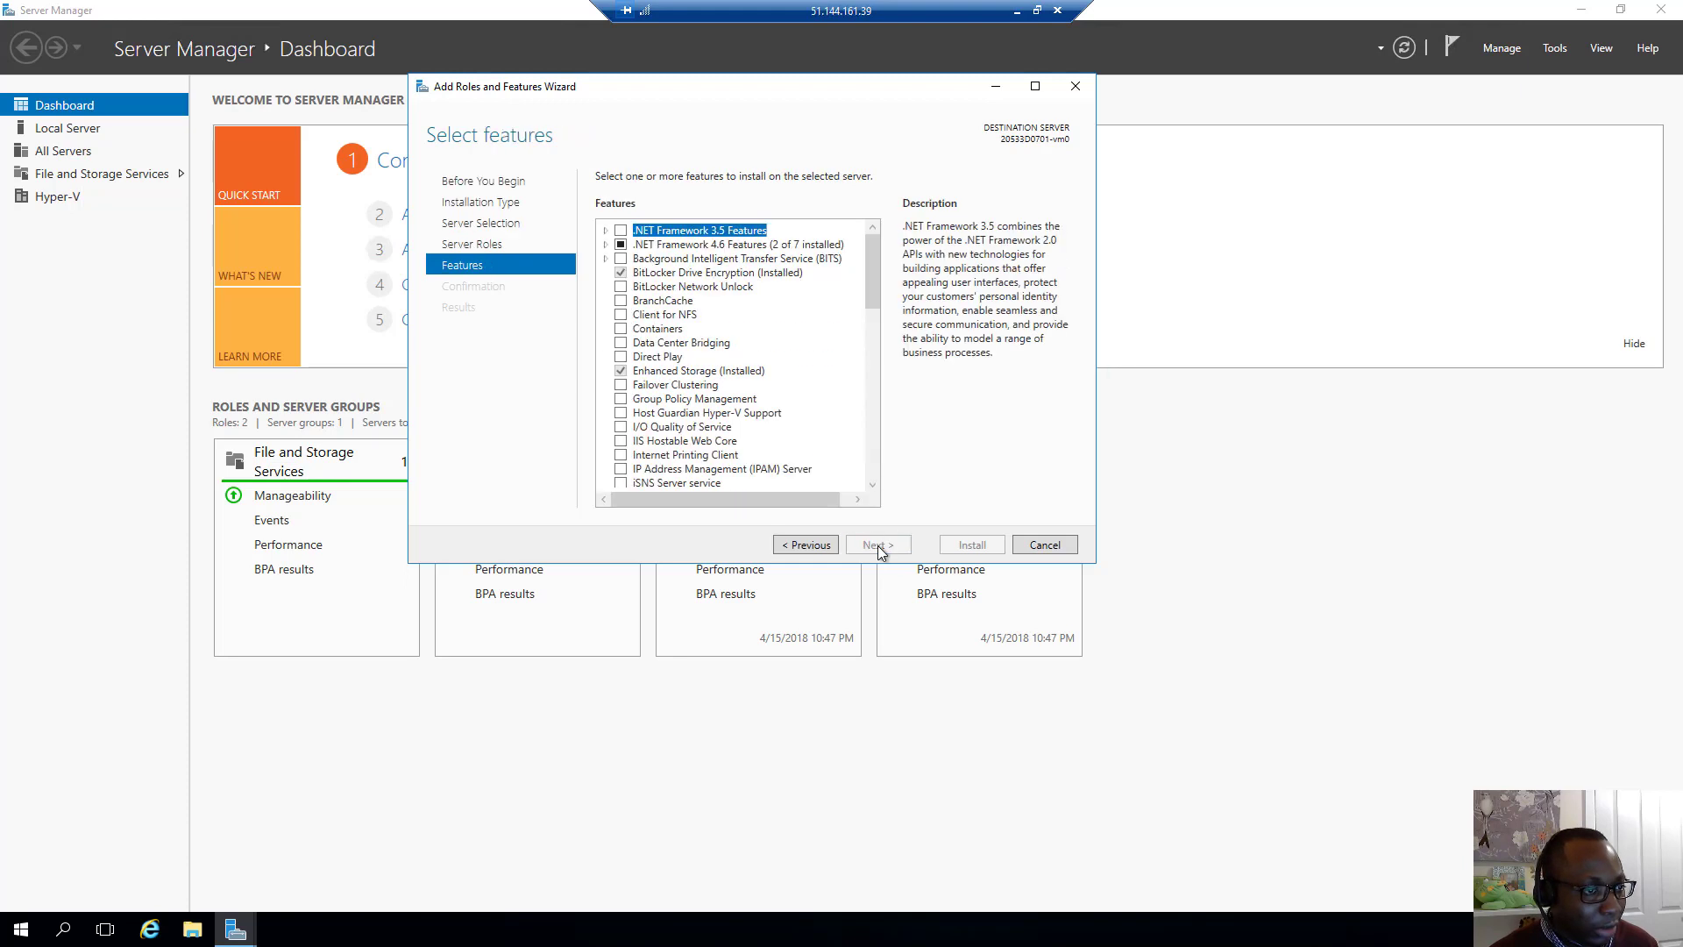
left_click(874, 356)
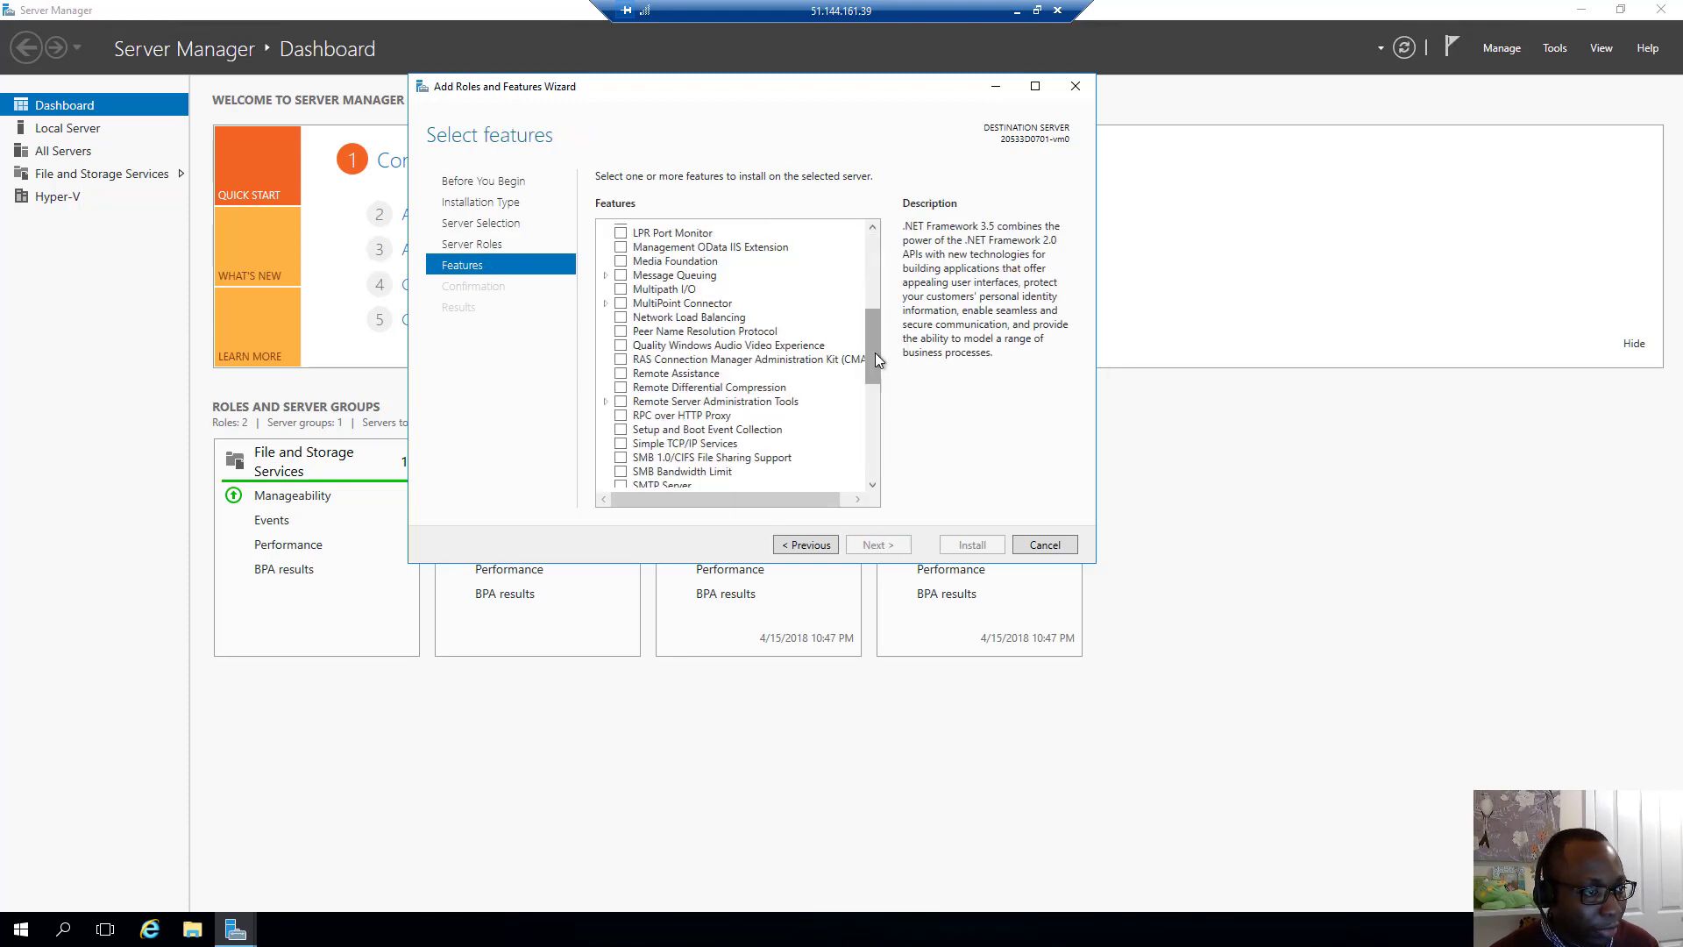
Select Hyper-V Management Tools under Role Administration Tools, install it, and close the wizard
left_click(605, 403)
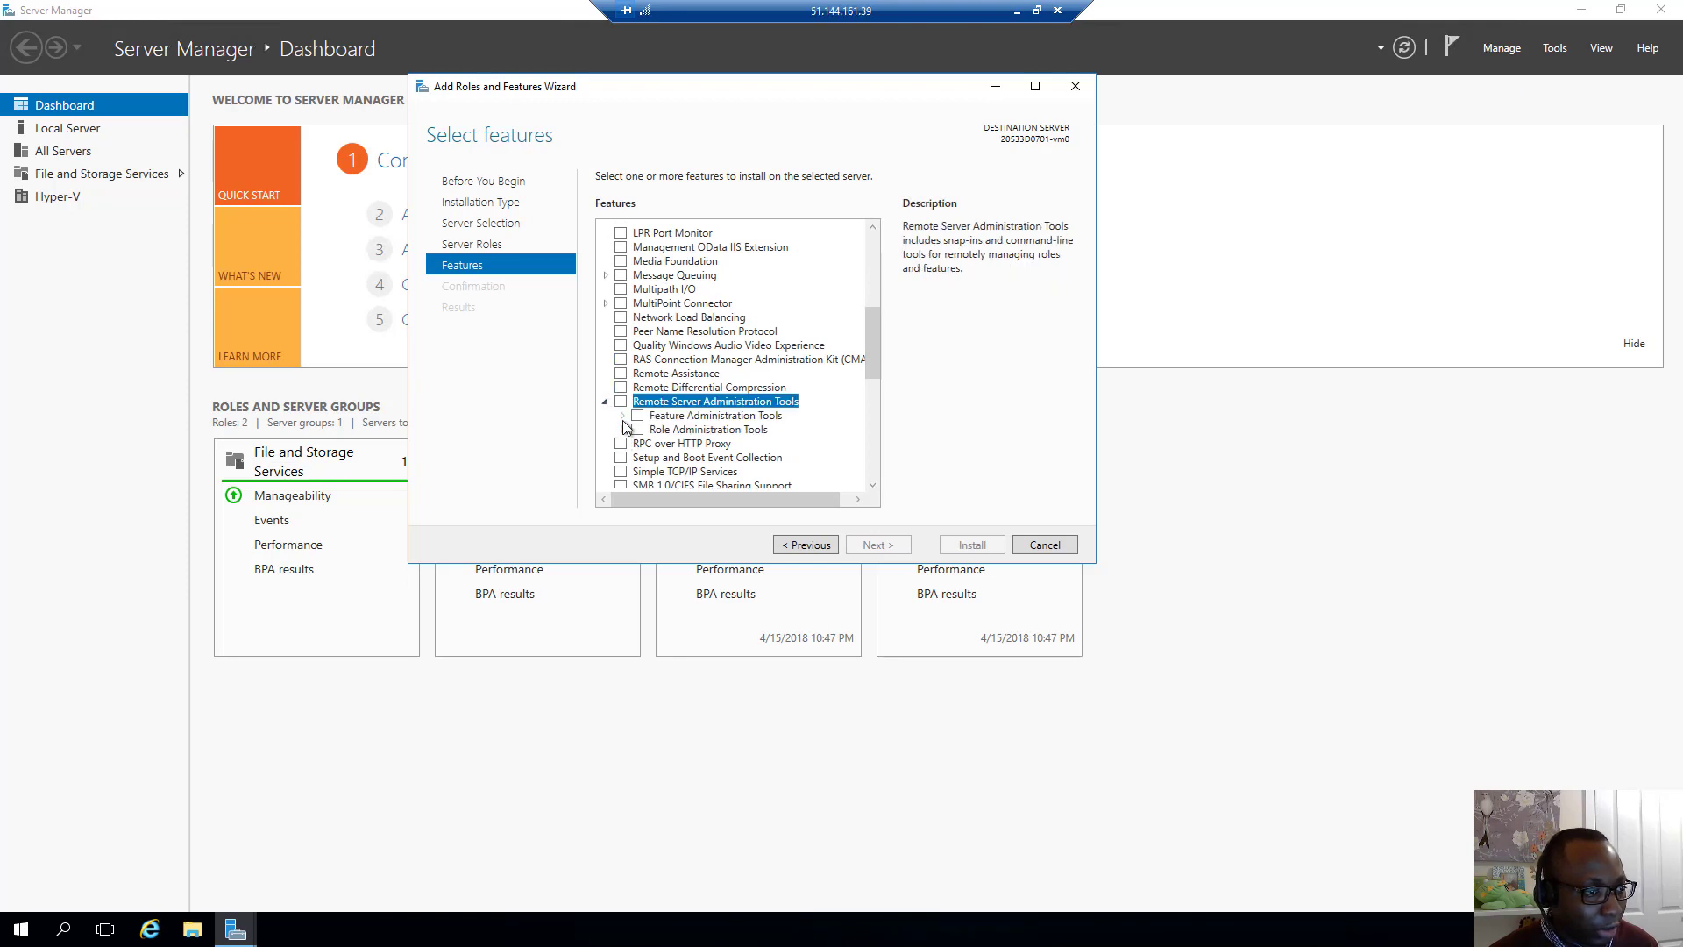
left_click(623, 416)
left_click(622, 417)
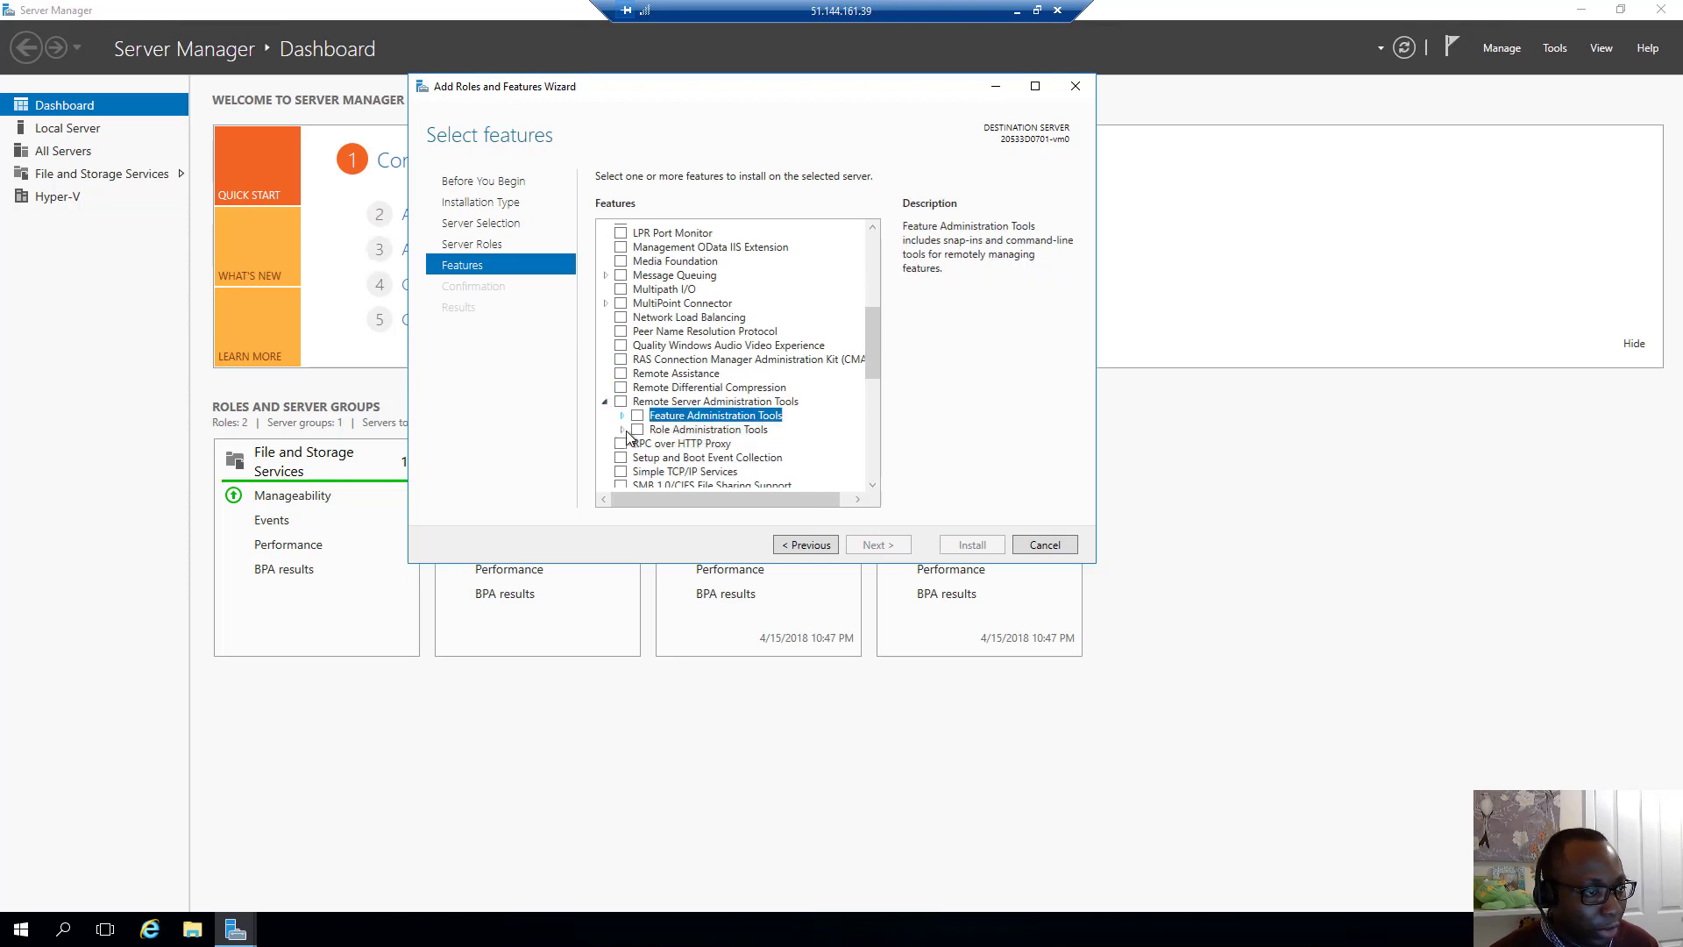
left_click(623, 429)
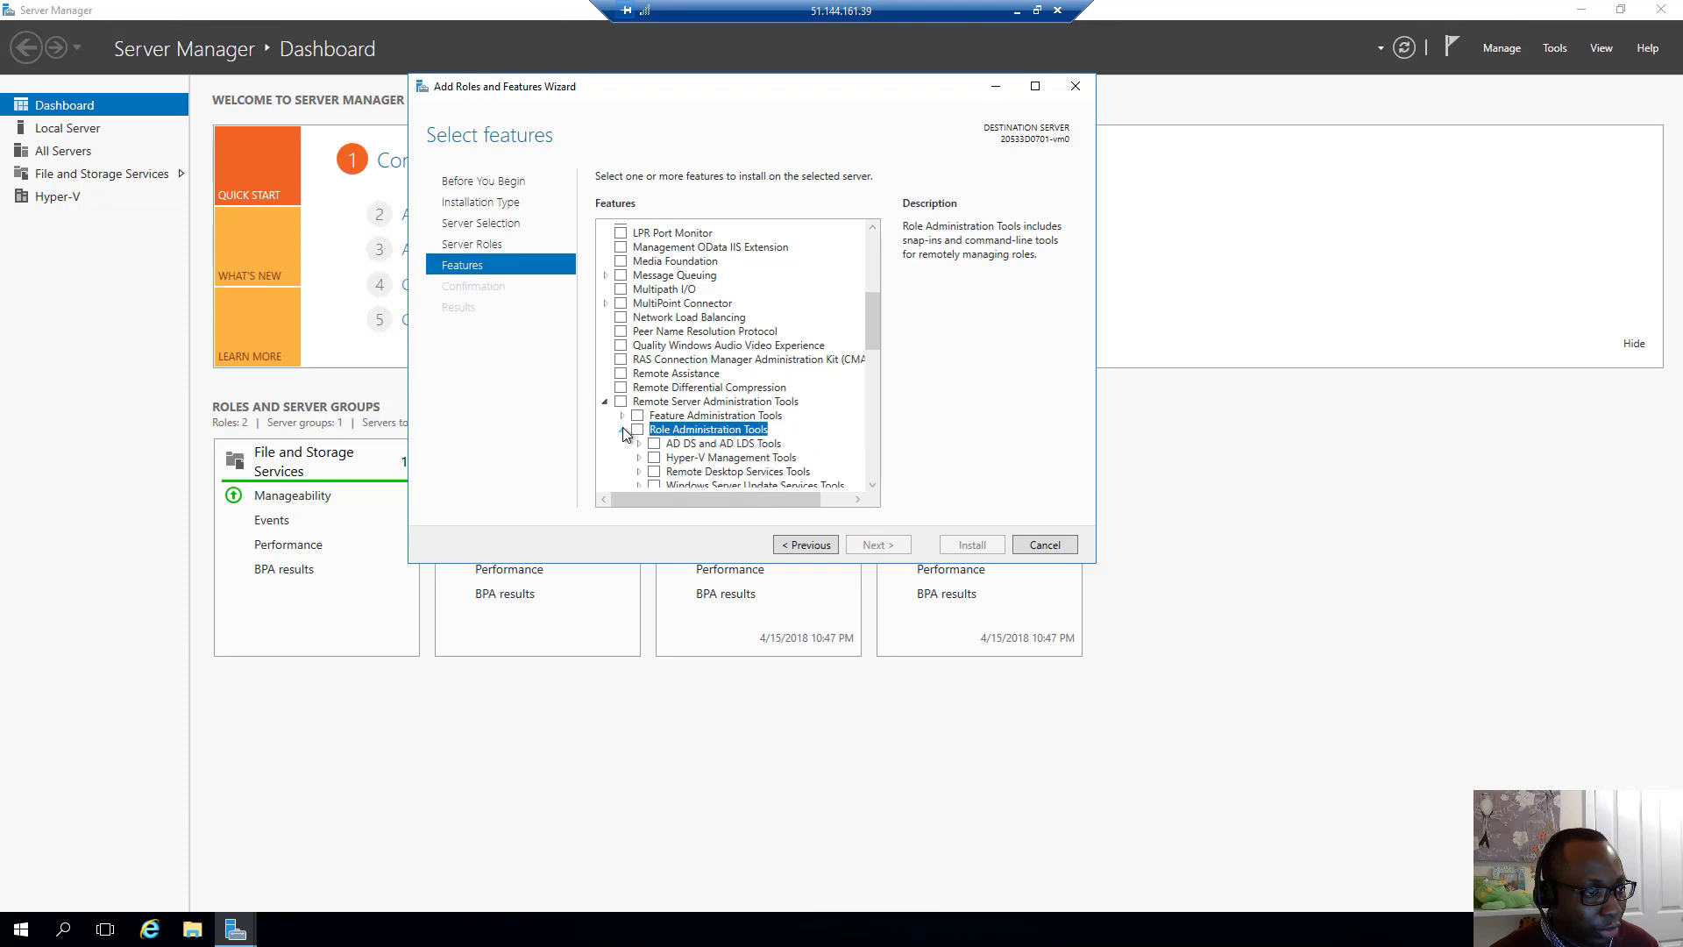
left_click(653, 459)
left_click(875, 544)
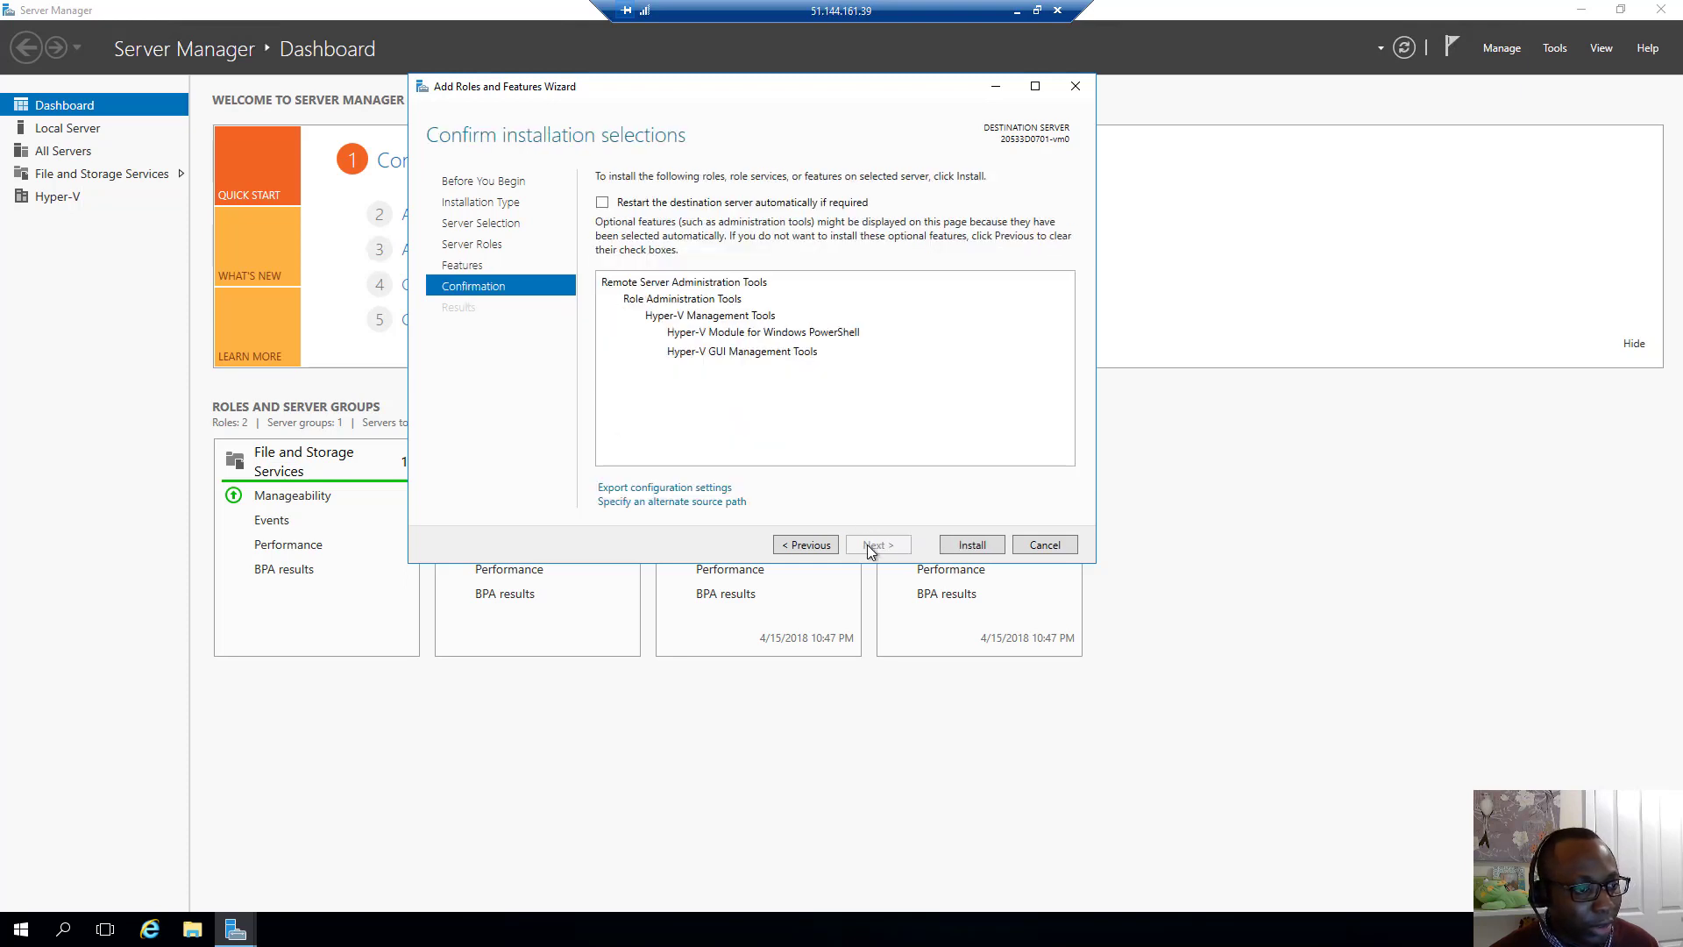
left_click(950, 546)
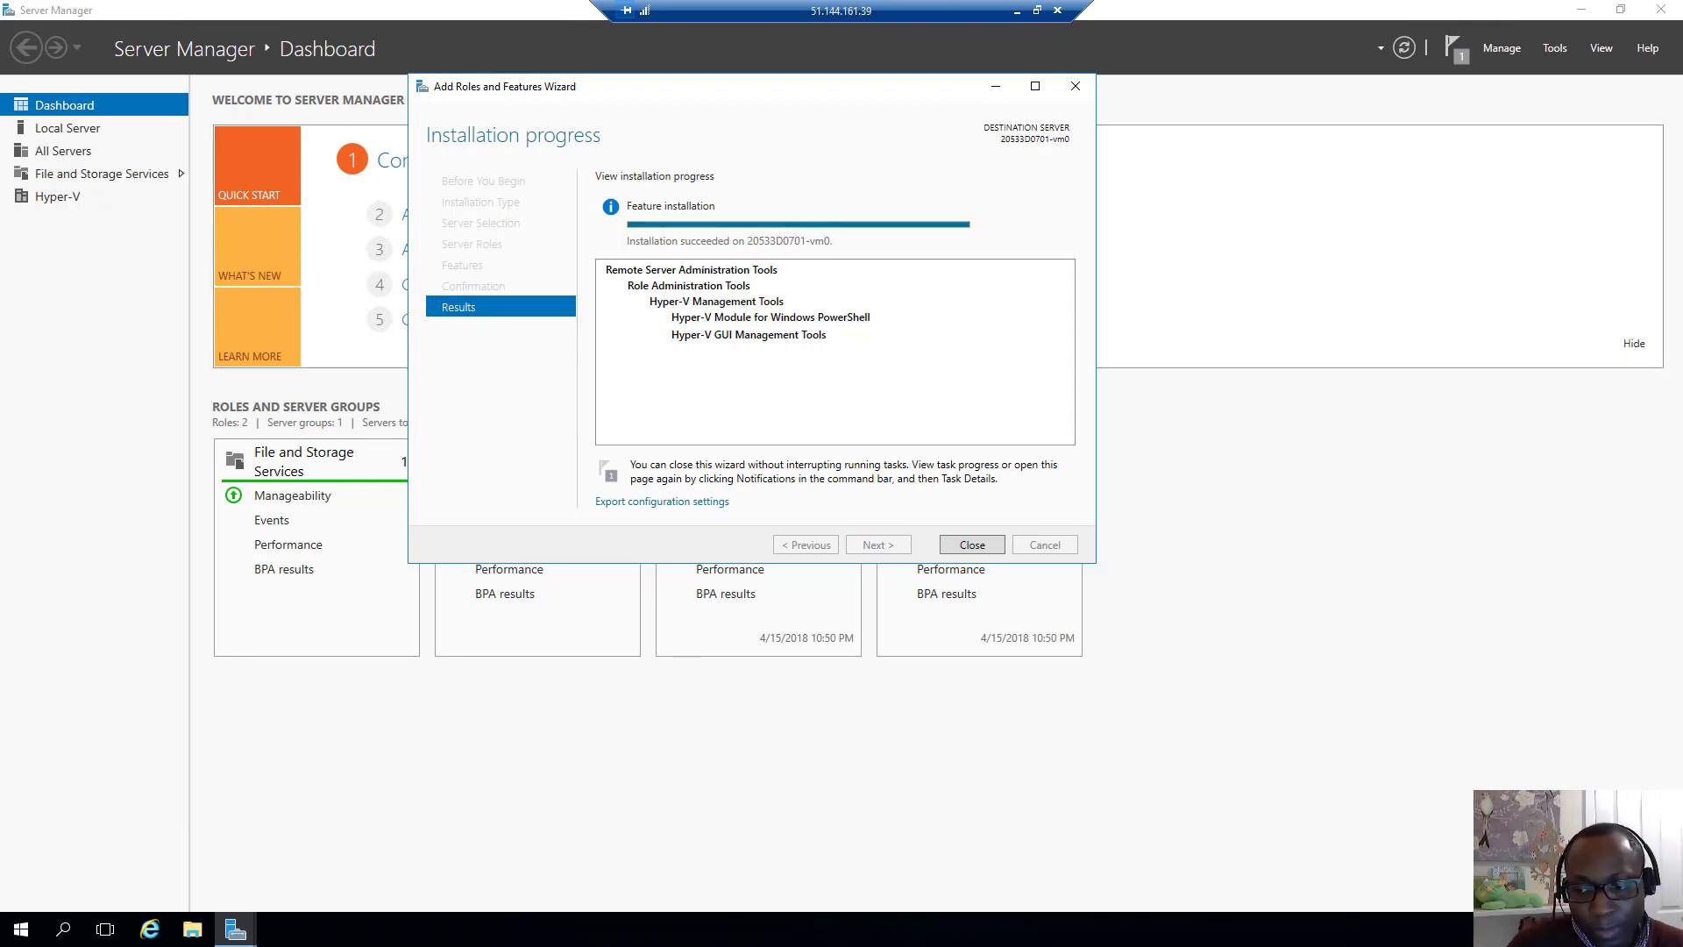
left_click(1076, 87)
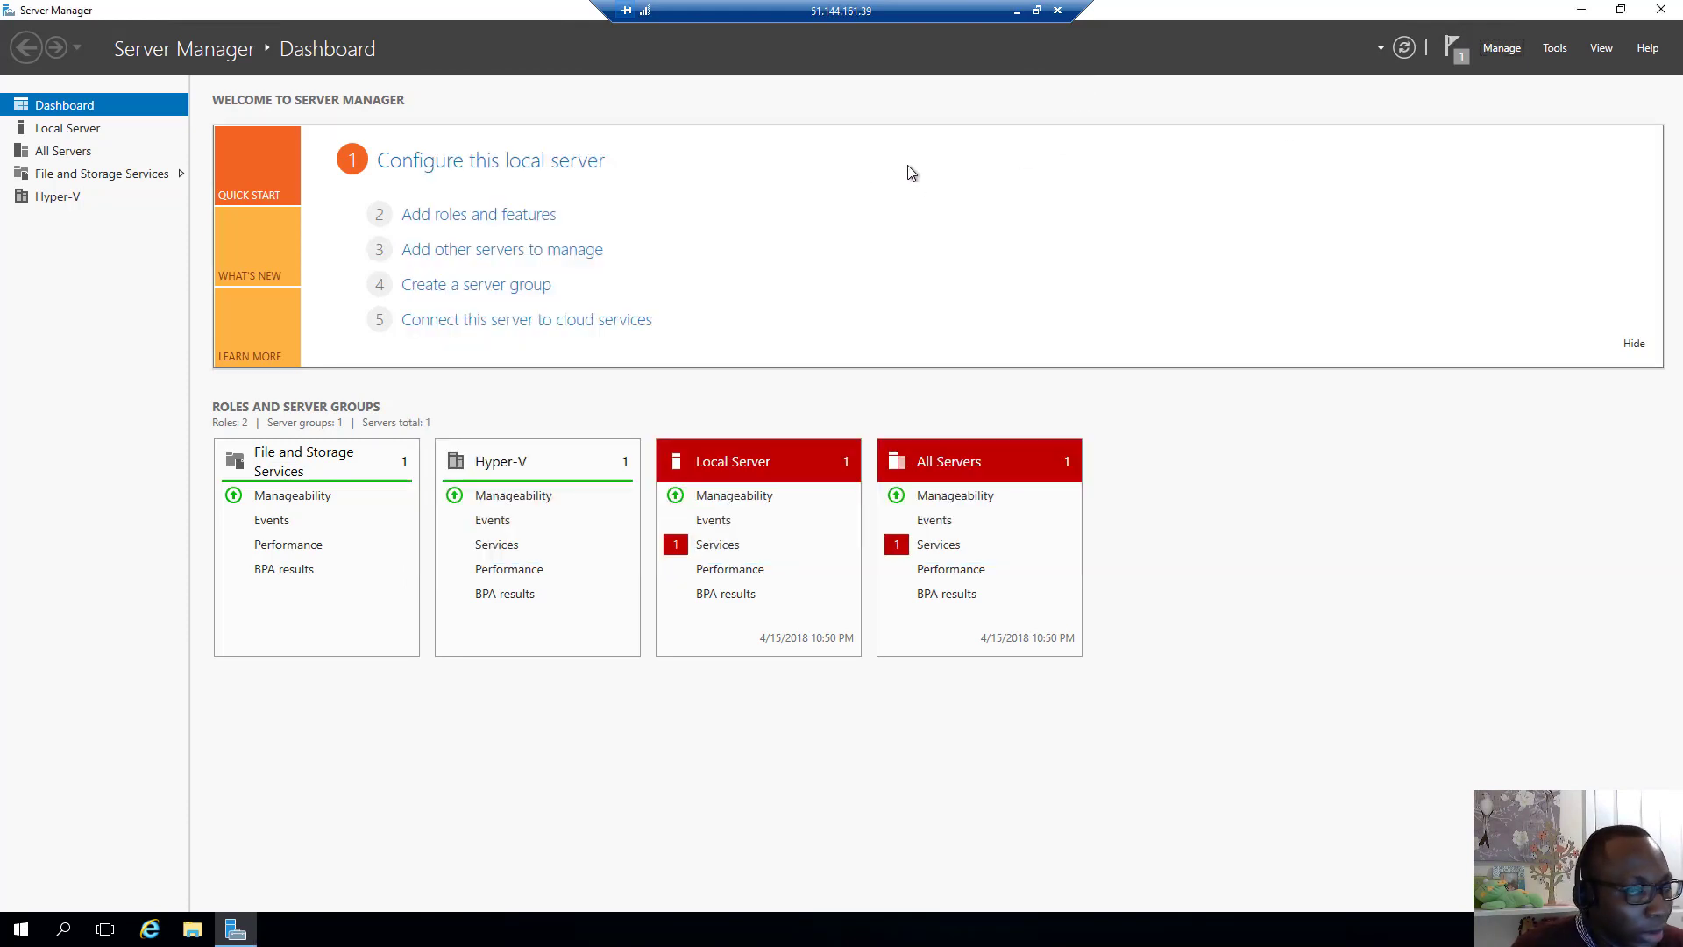
Check in Hyper-V Manager that the server has no virtual machines, then minimize the remote session
left_click(1558, 49)
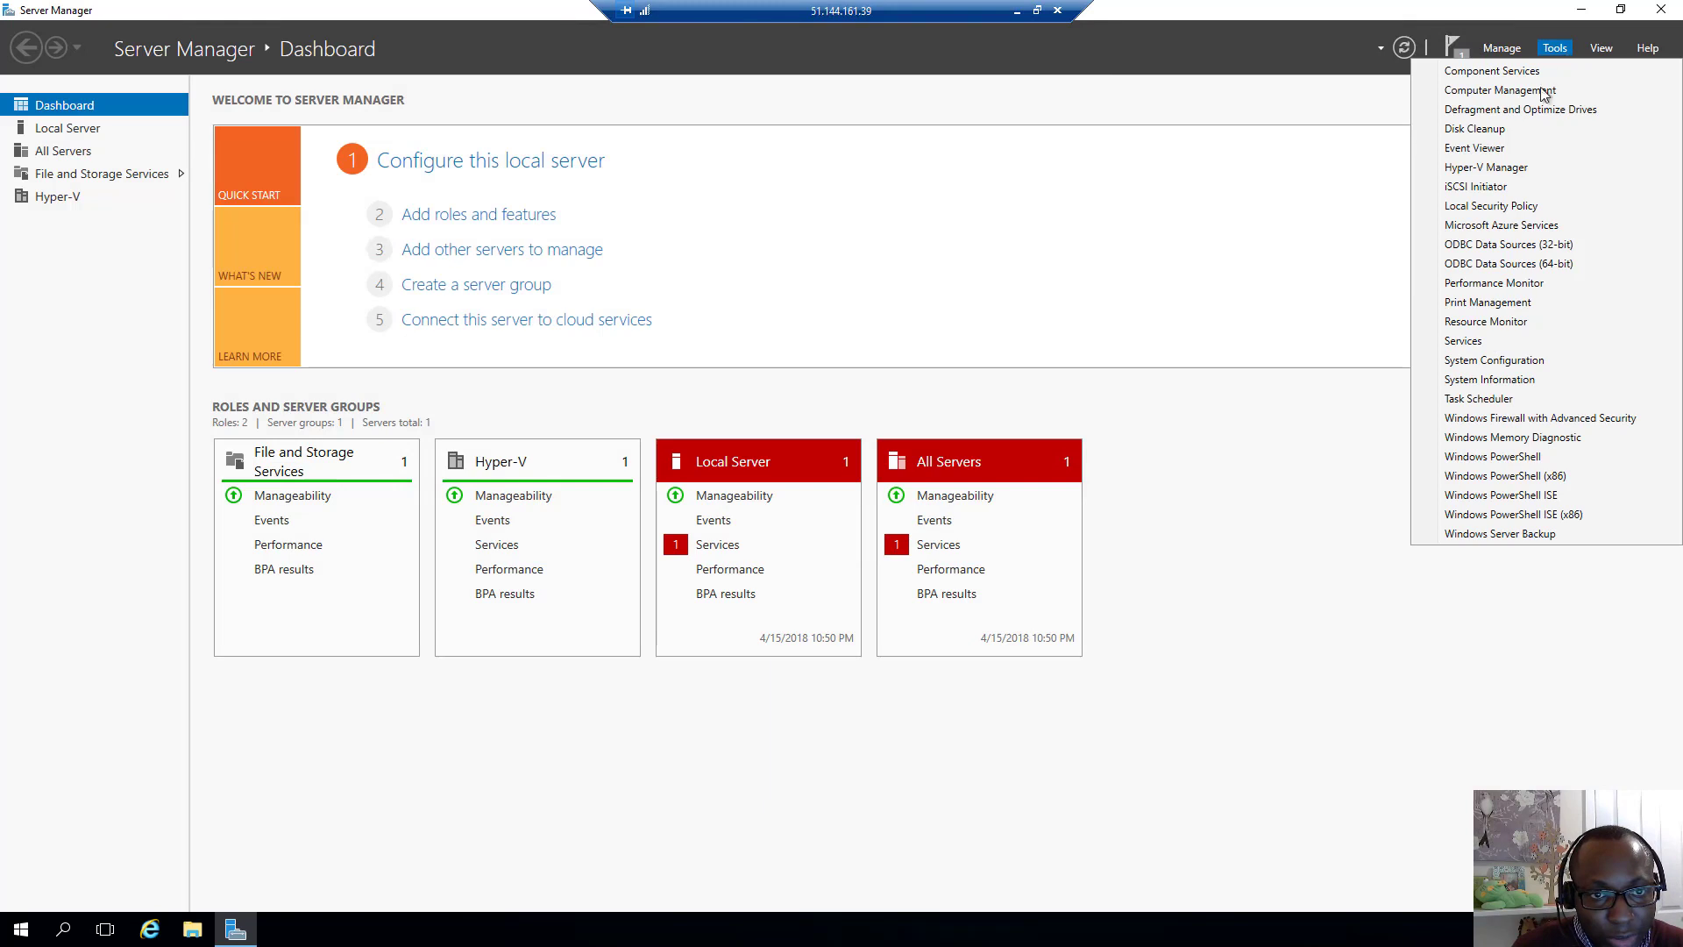
left_click(1519, 167)
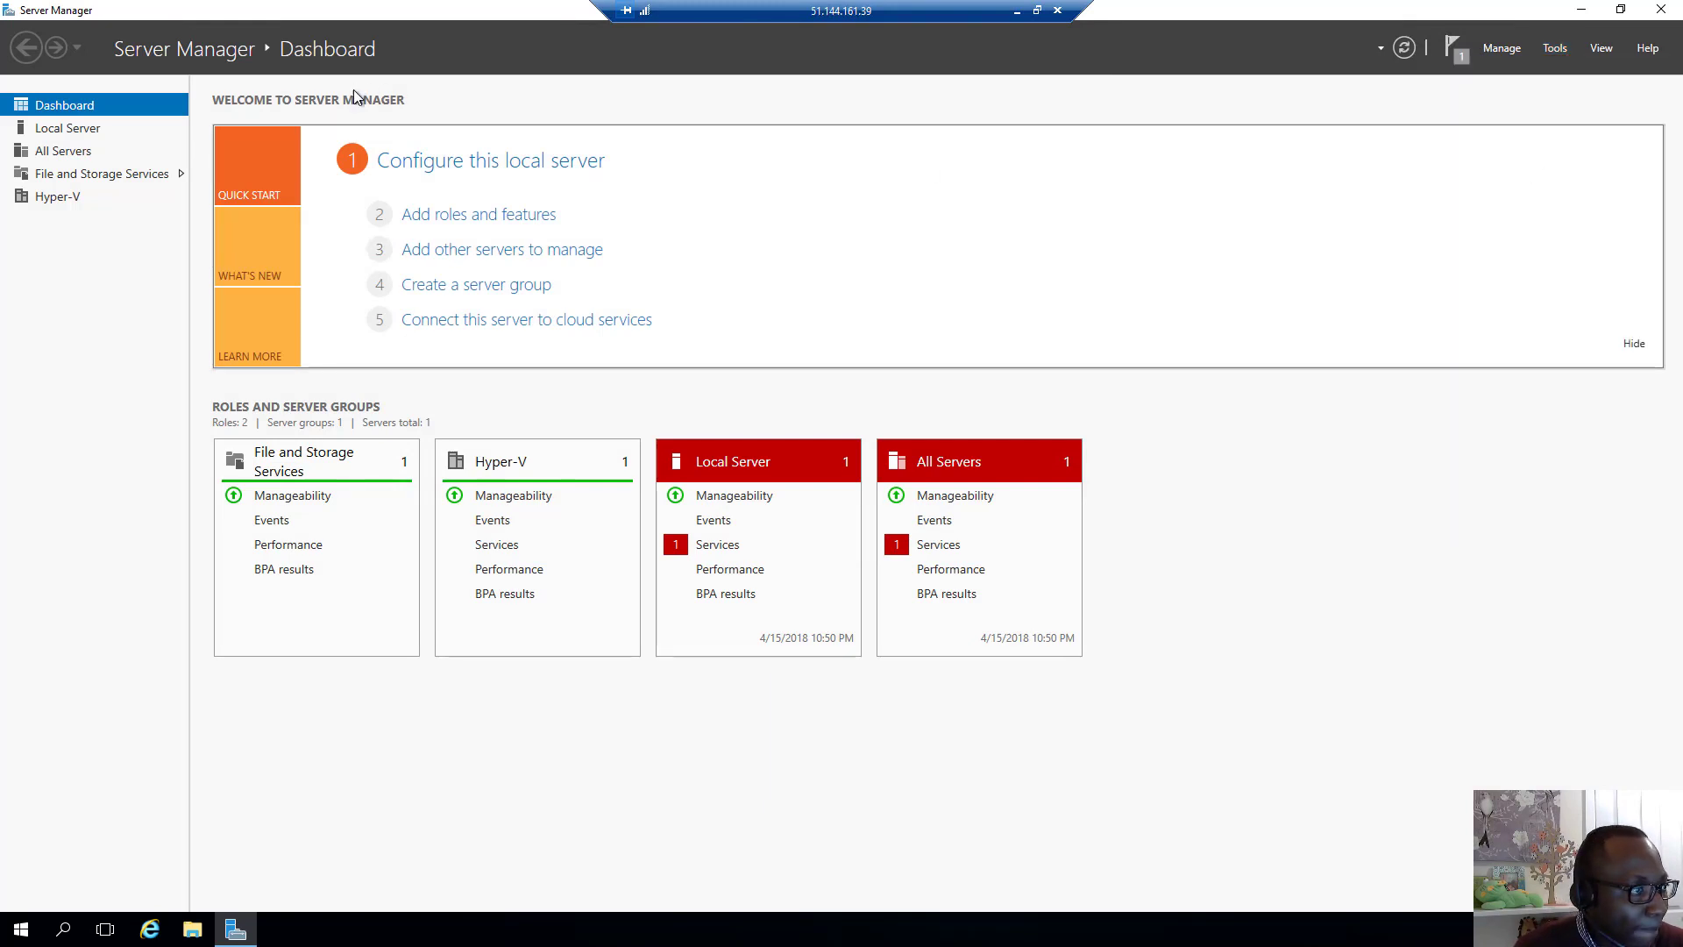
left_click(242, 260)
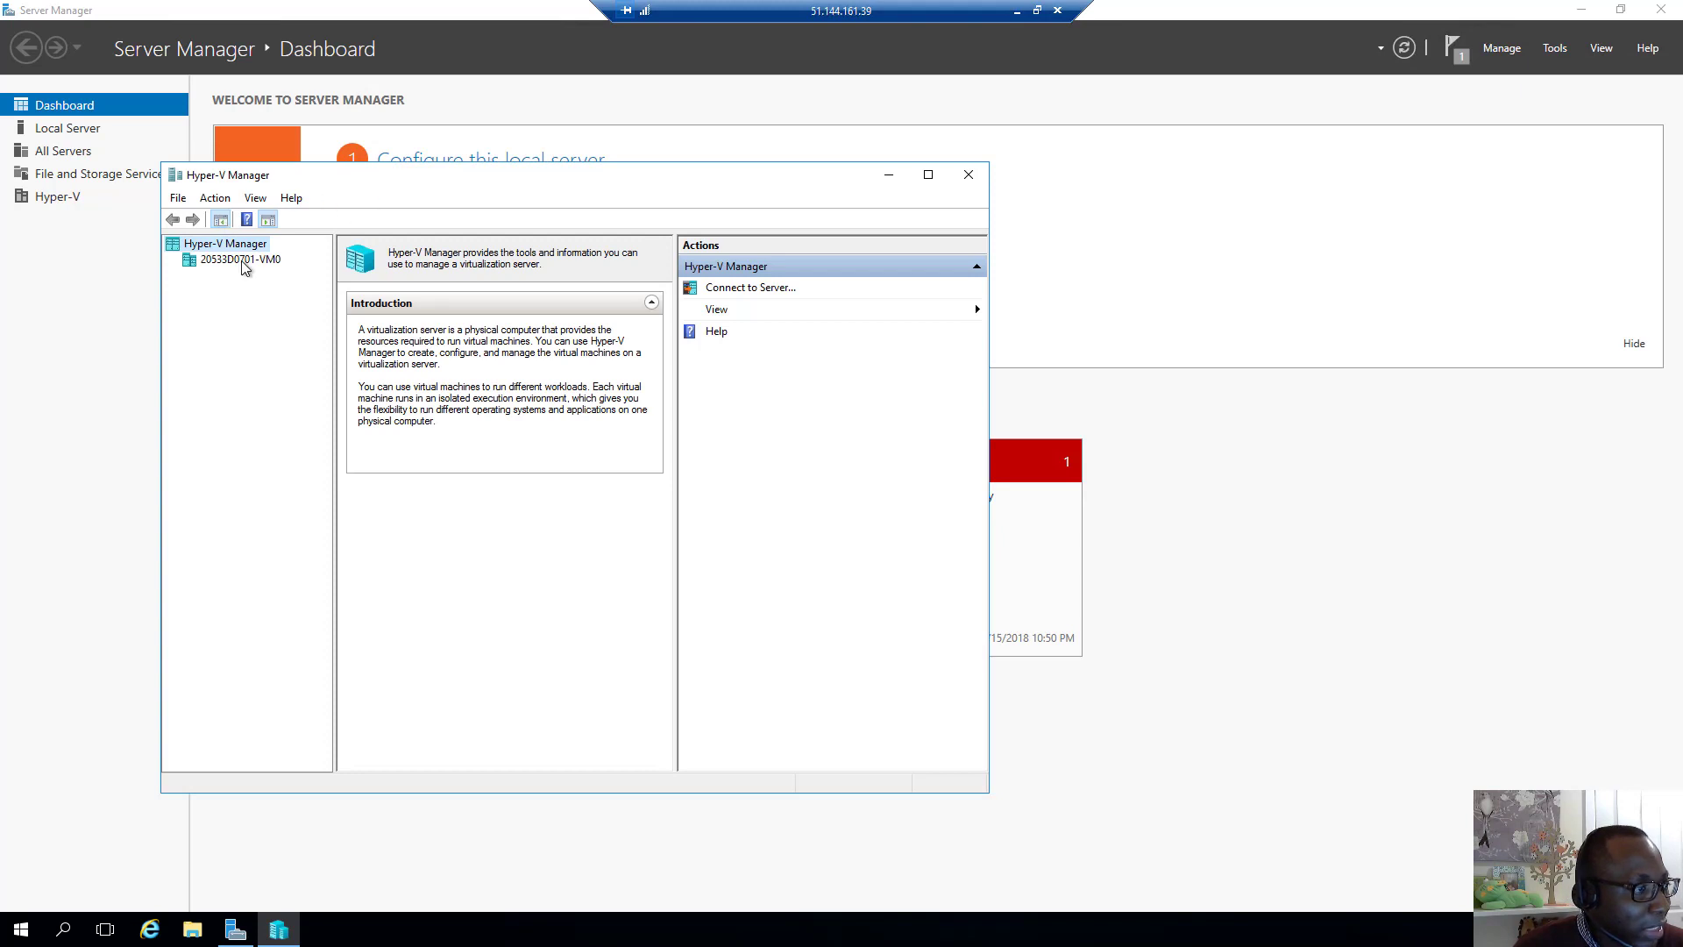
left_click(928, 174)
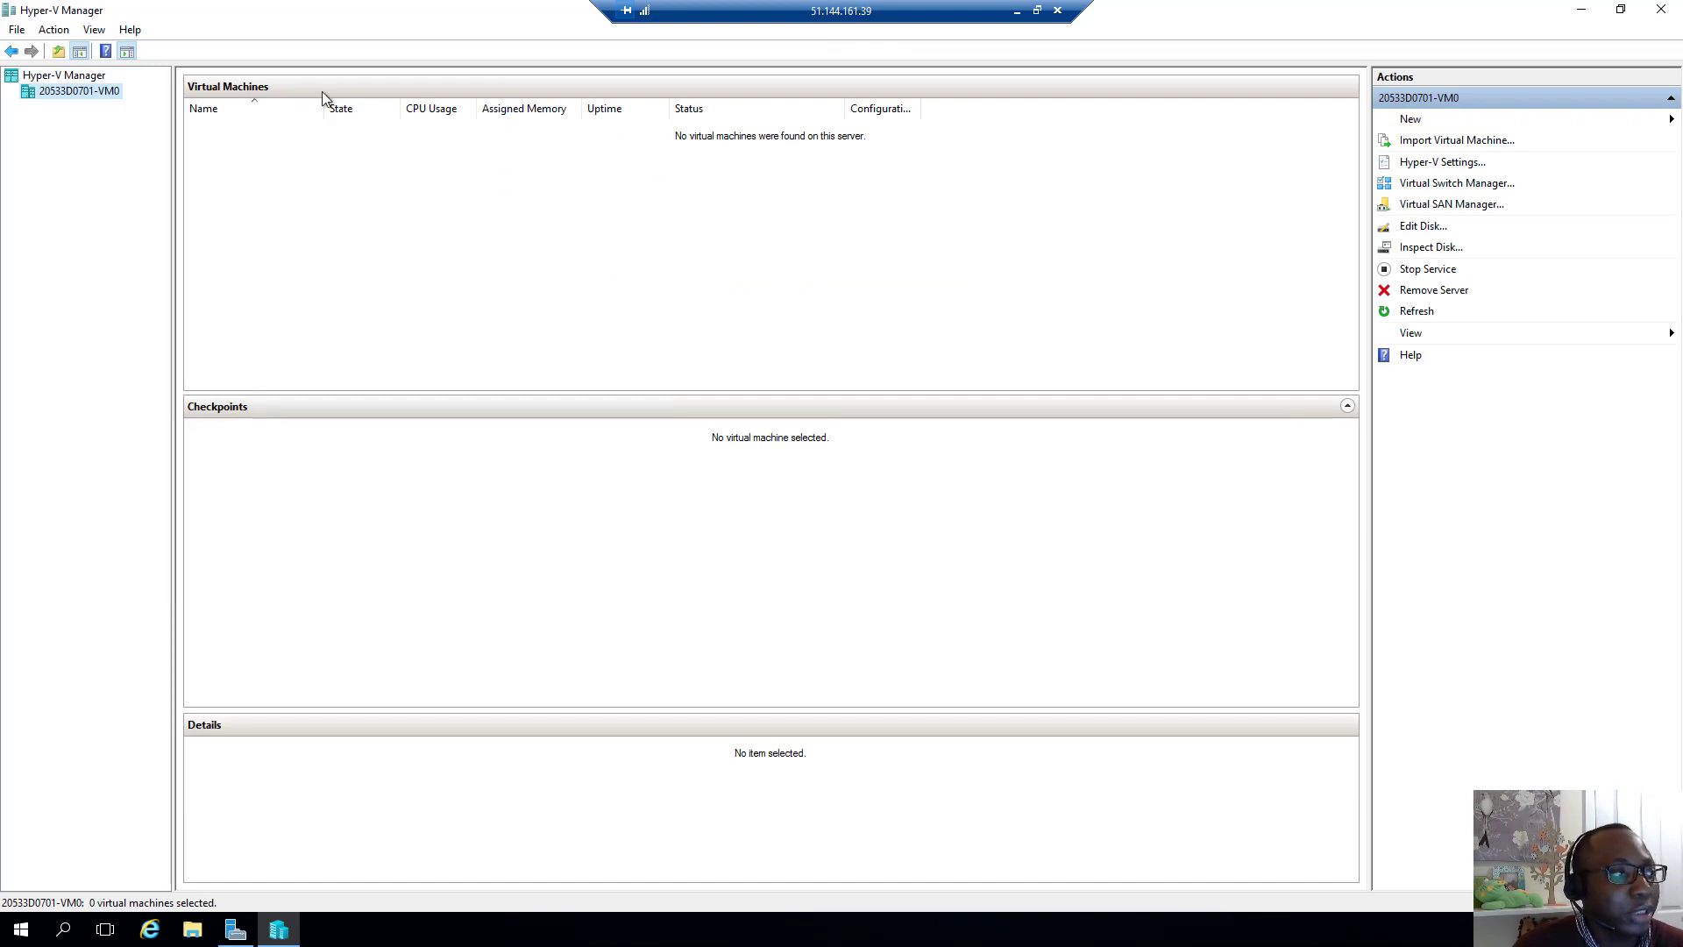
left_click(1582, 9)
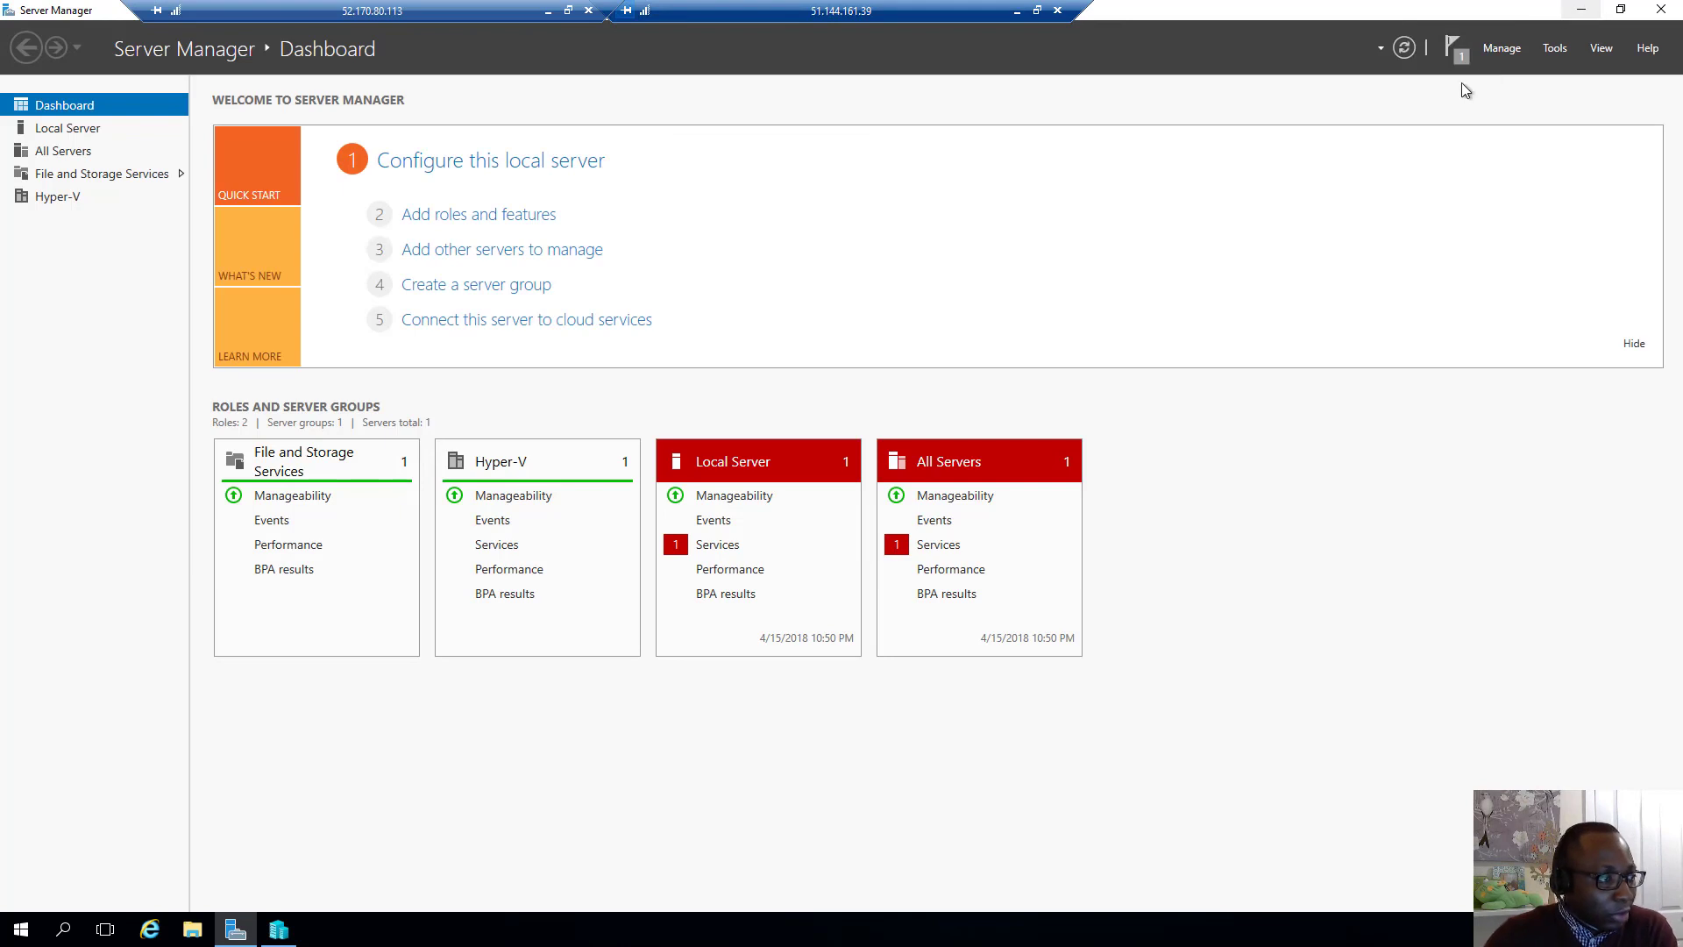
left_click(548, 11)
left_click(1016, 11)
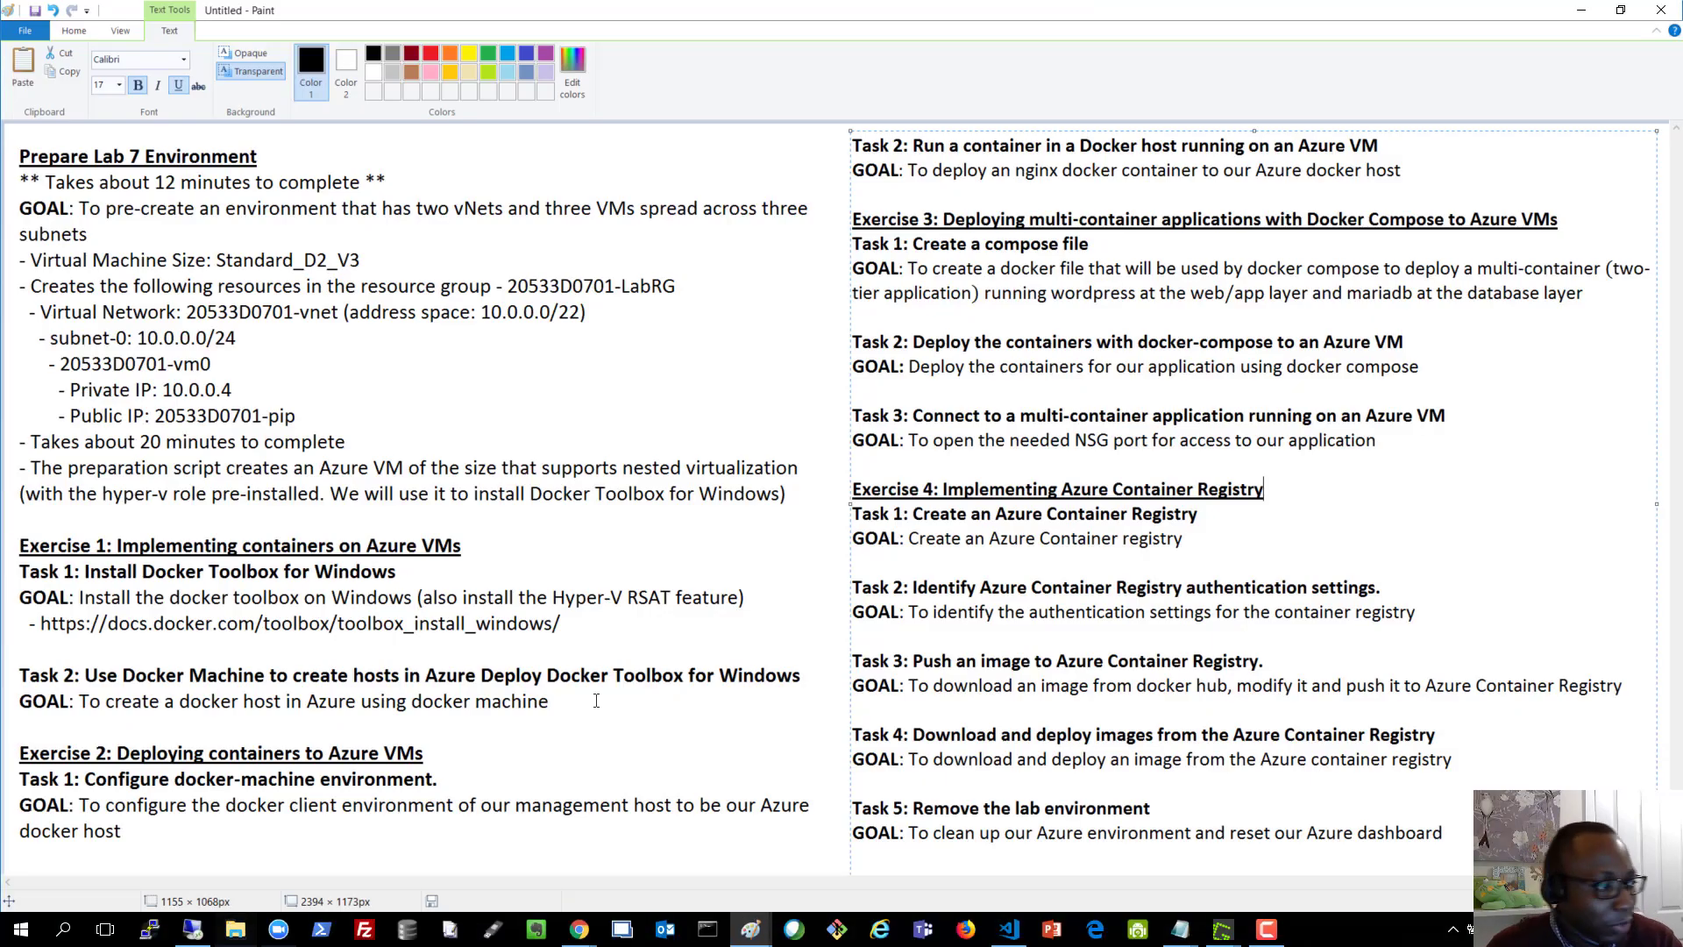
left_click_drag(87, 573, 417, 578)
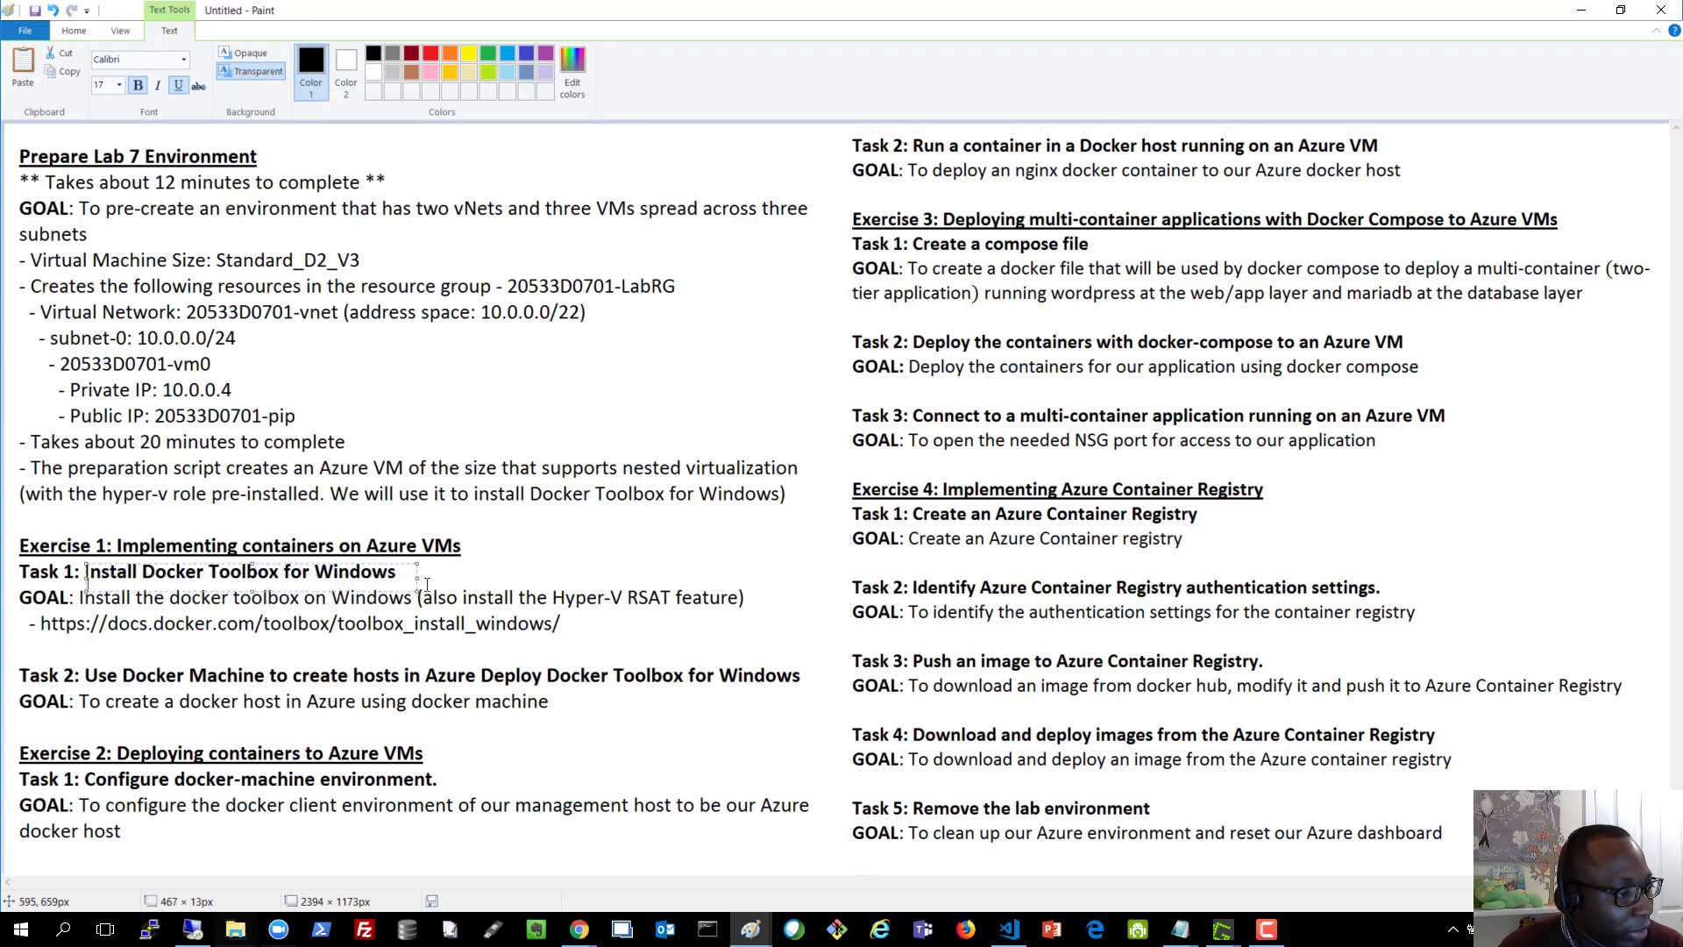
left_click(578, 728)
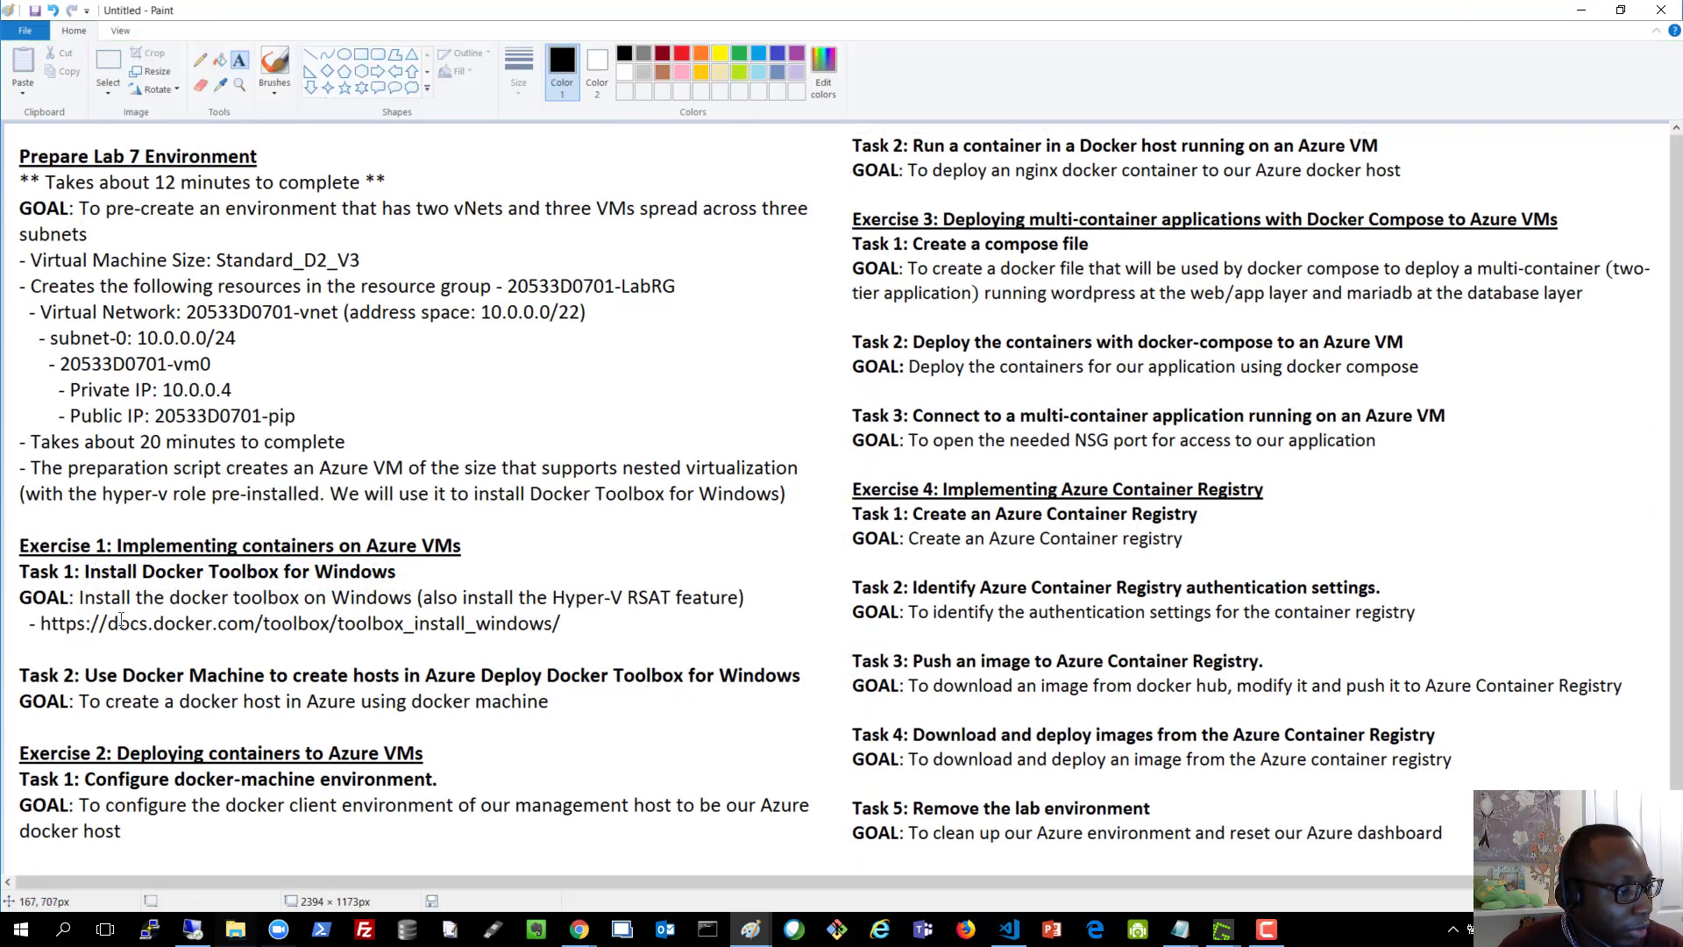
left_click(1606, 16)
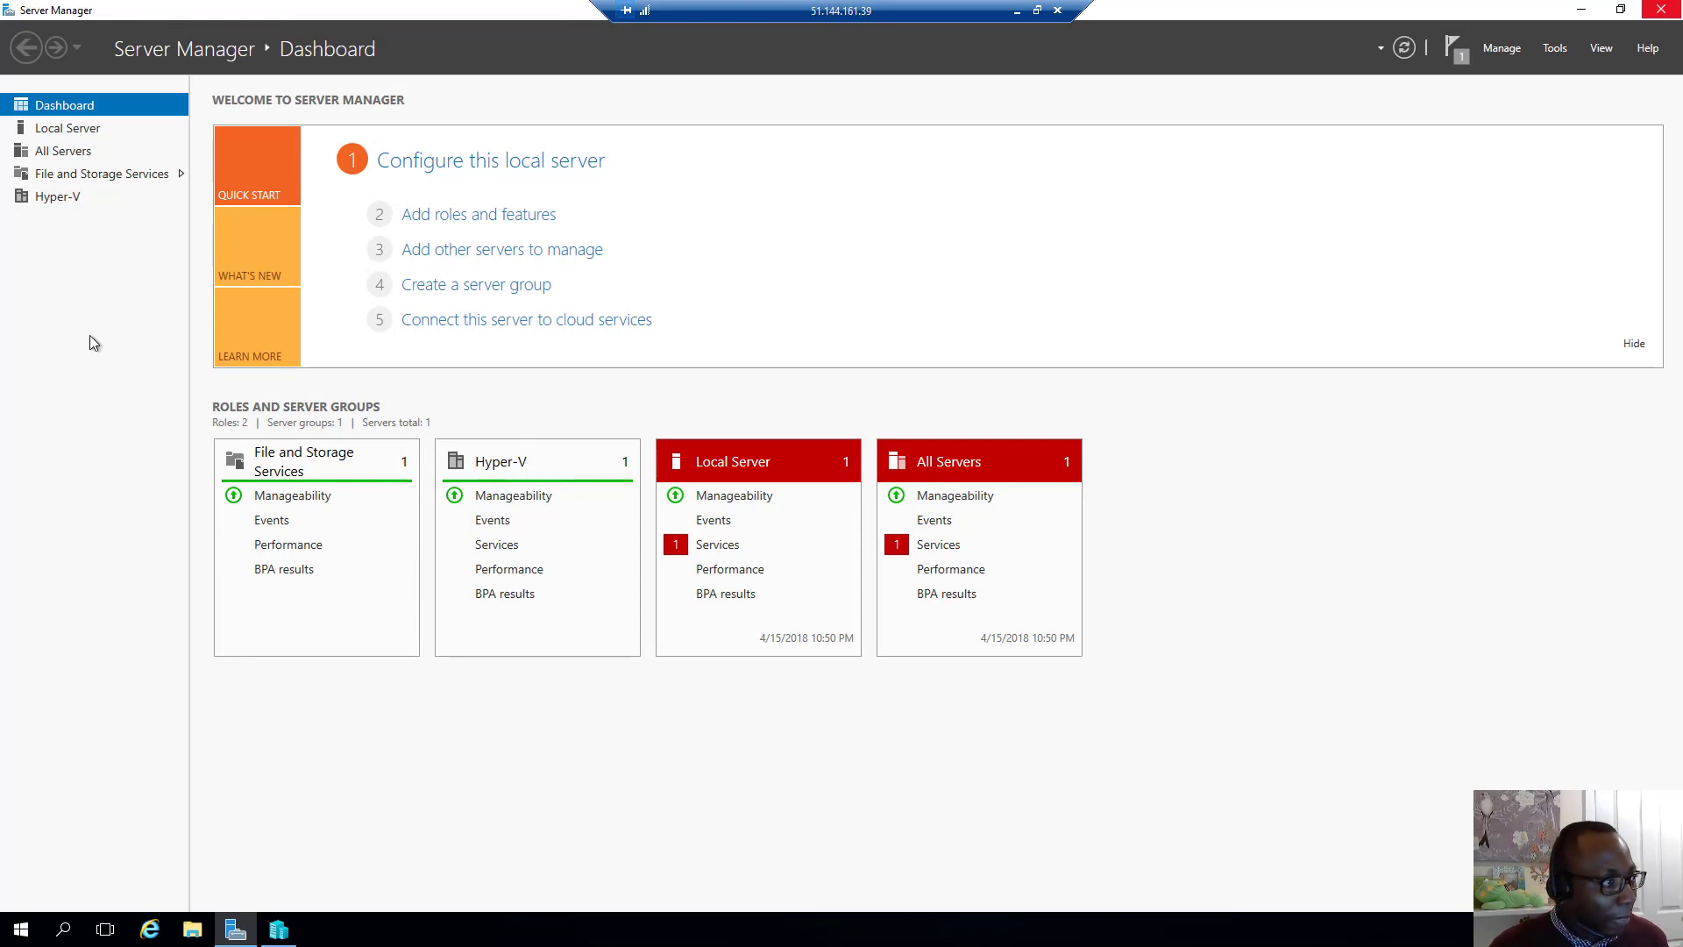
Turn IE Enhanced Security Configuration off for administrators and users, then launch Internet Explorer
left_click(43, 130)
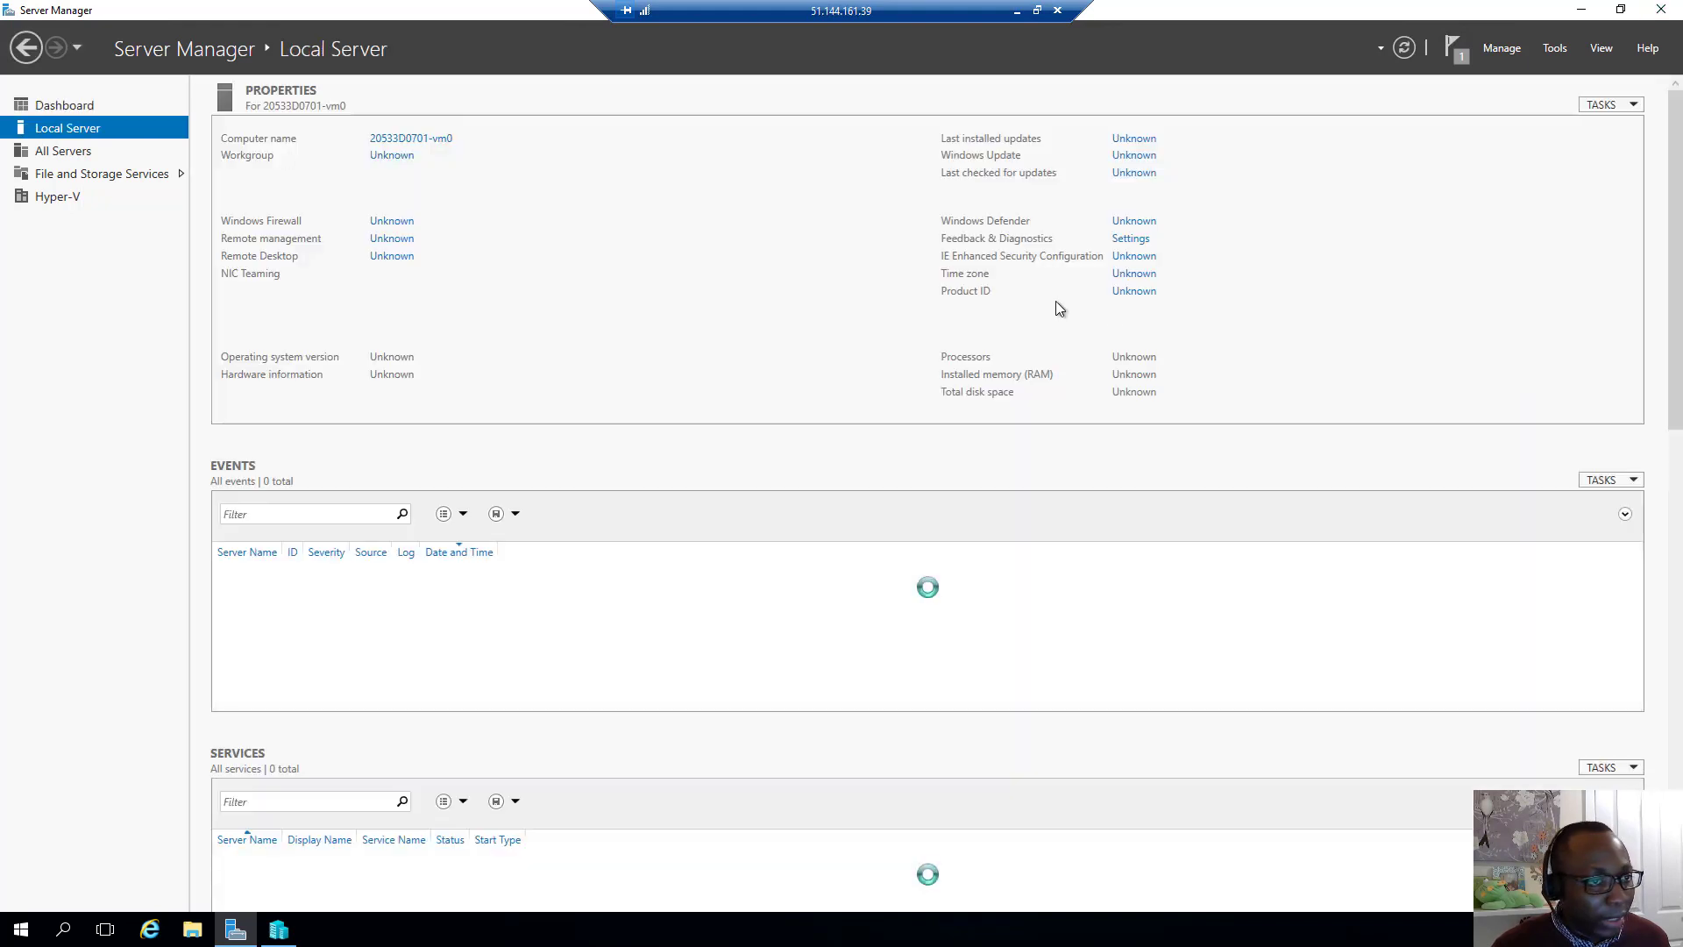
left_click(1122, 259)
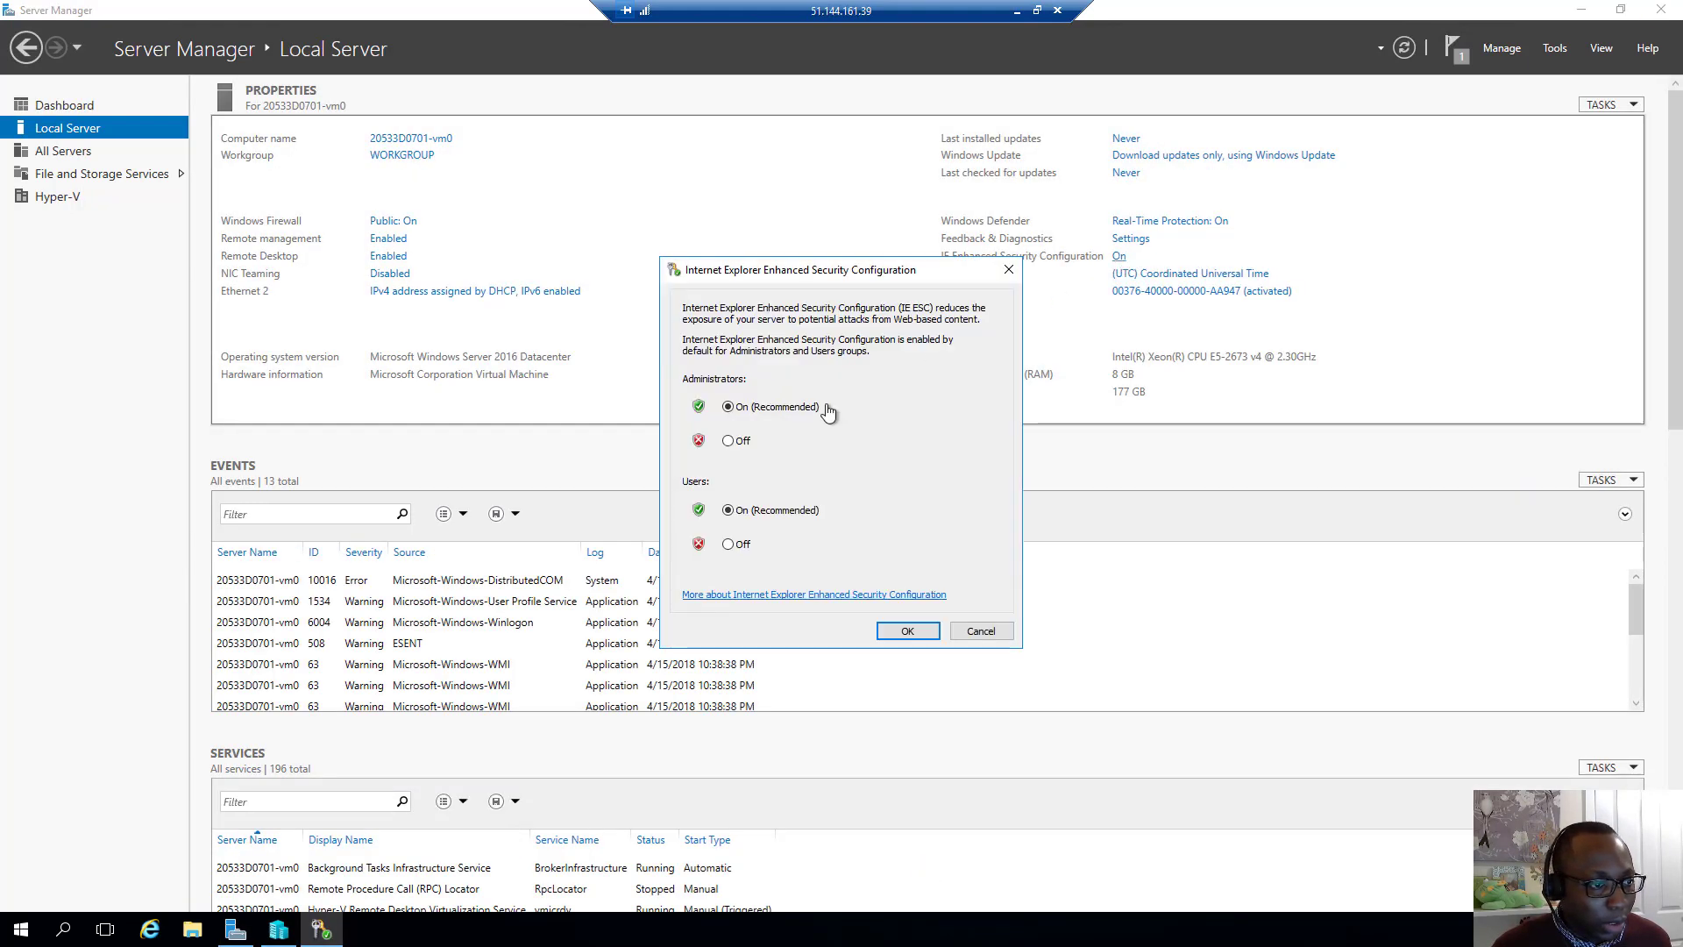
left_click(738, 545)
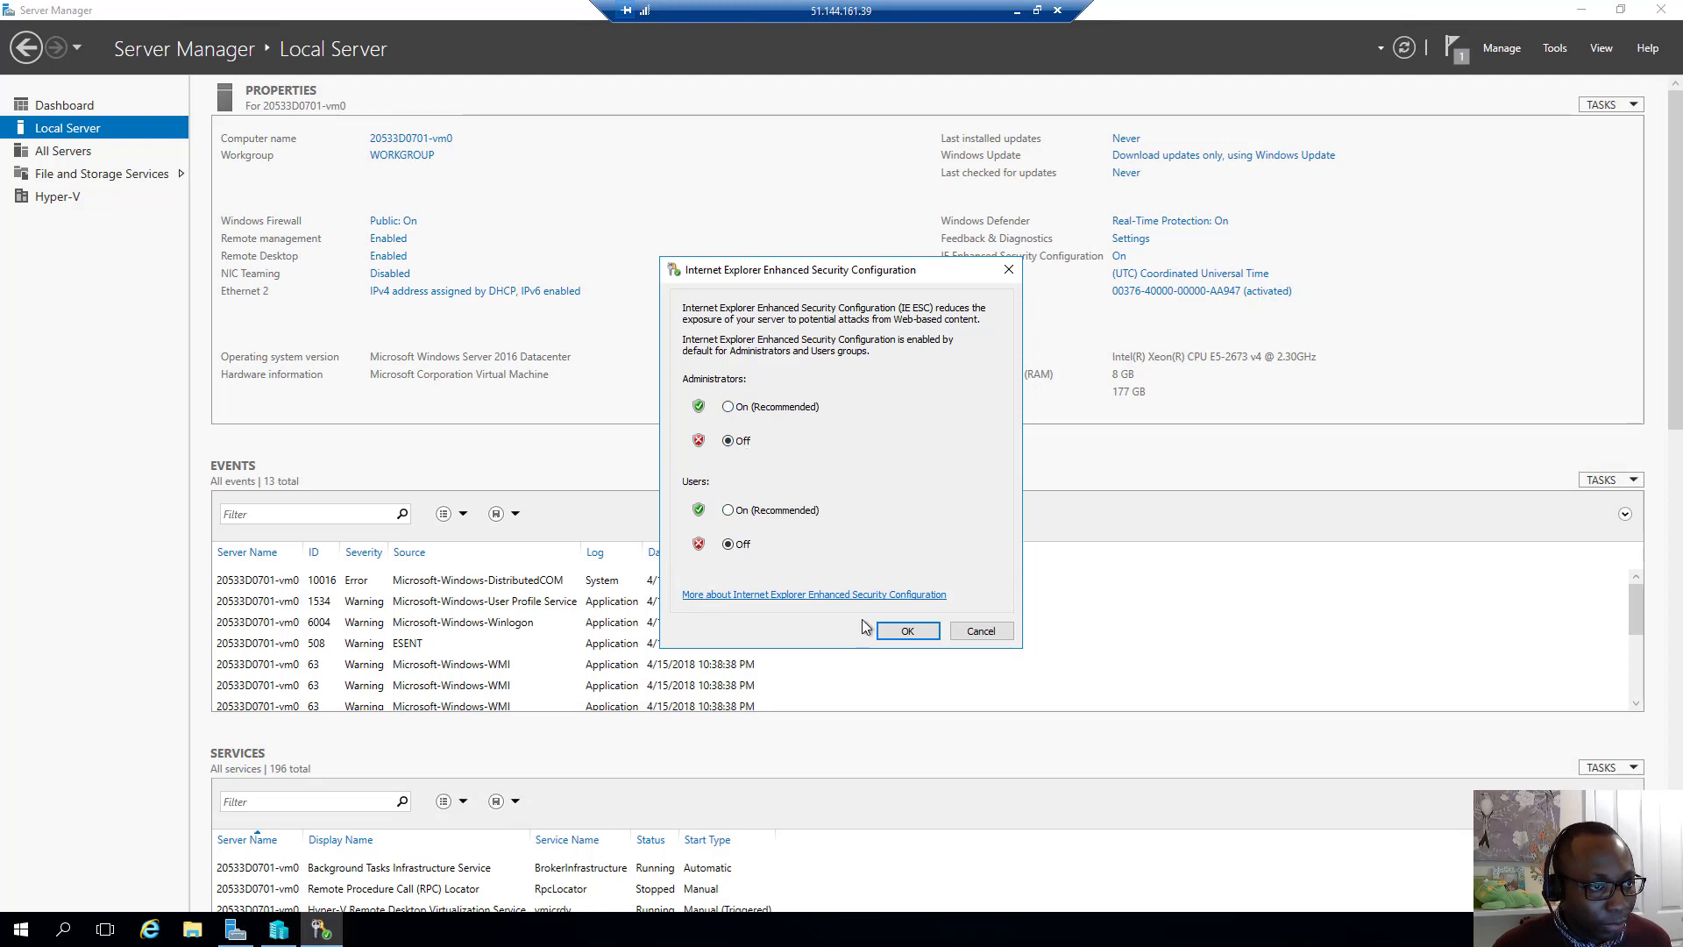
left_click(896, 631)
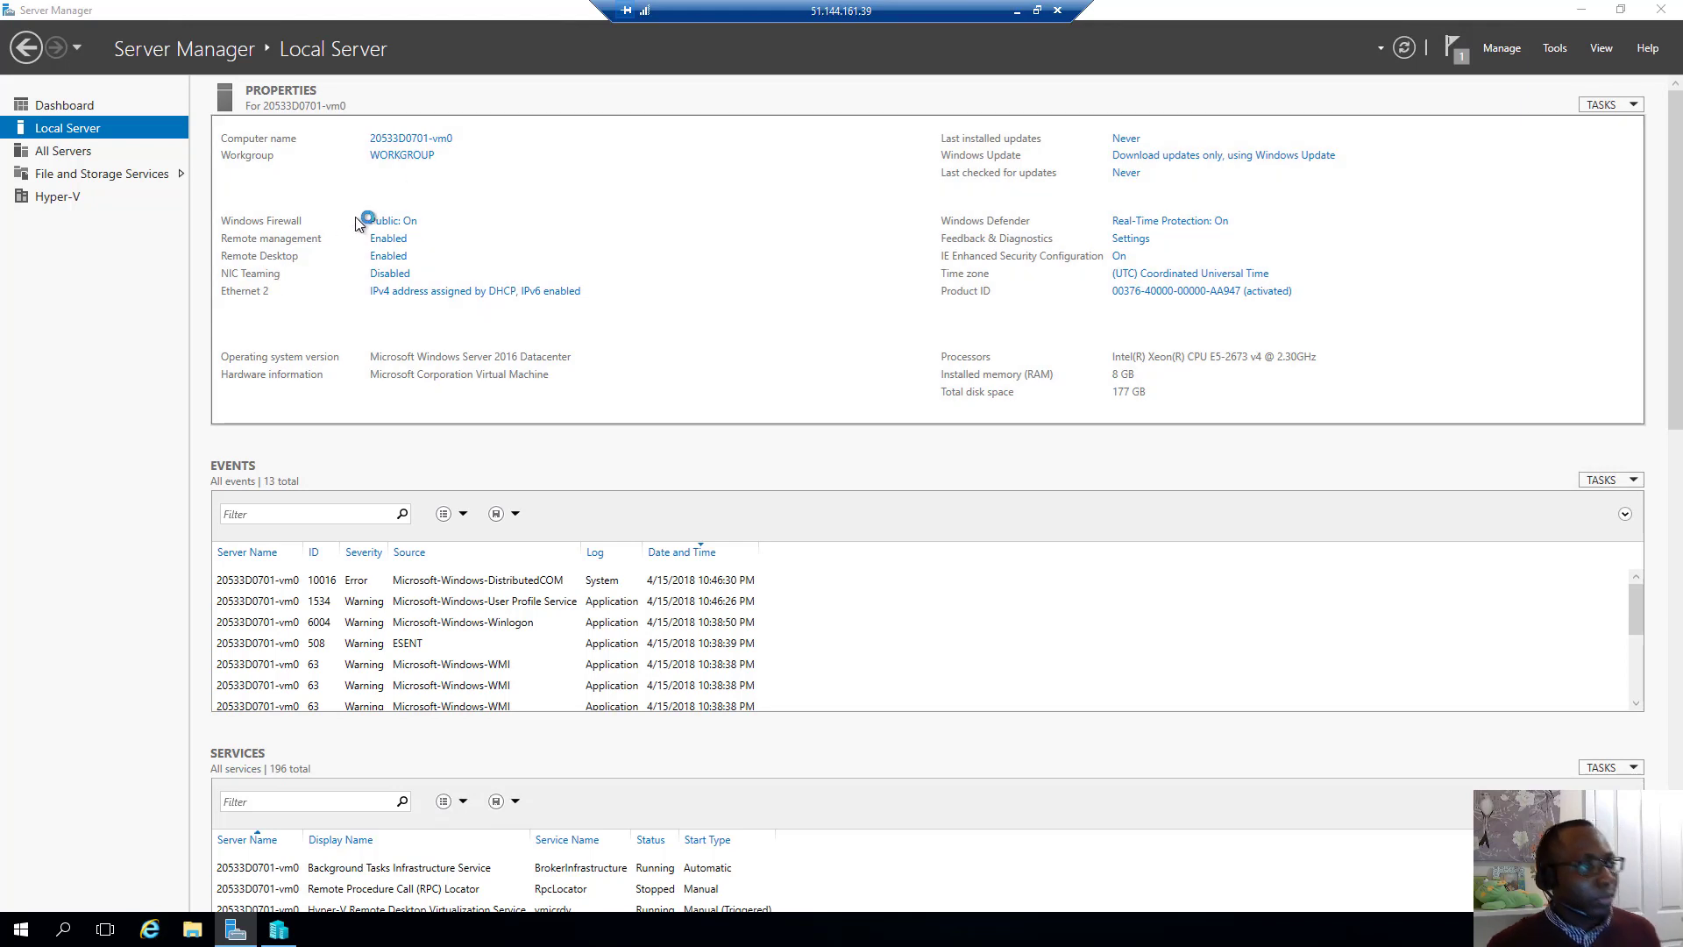
left_click(388, 155)
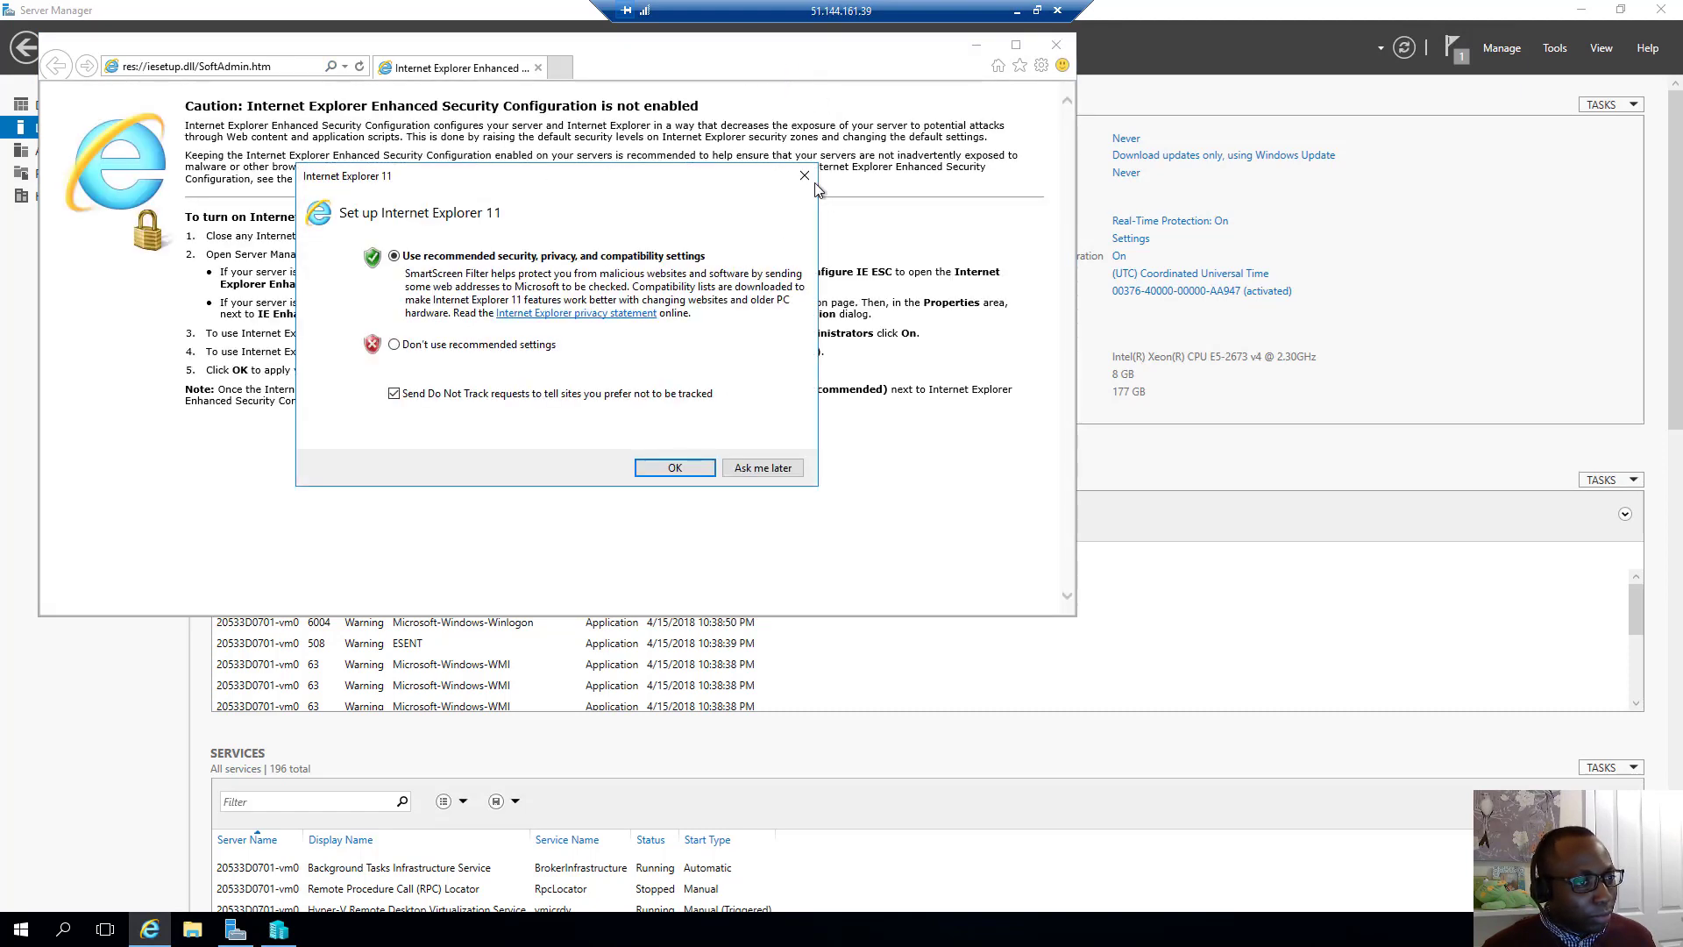
Go to the docs.docker.com Install Docker for Windows page in a maximized Internet Explorer
left_click(801, 186)
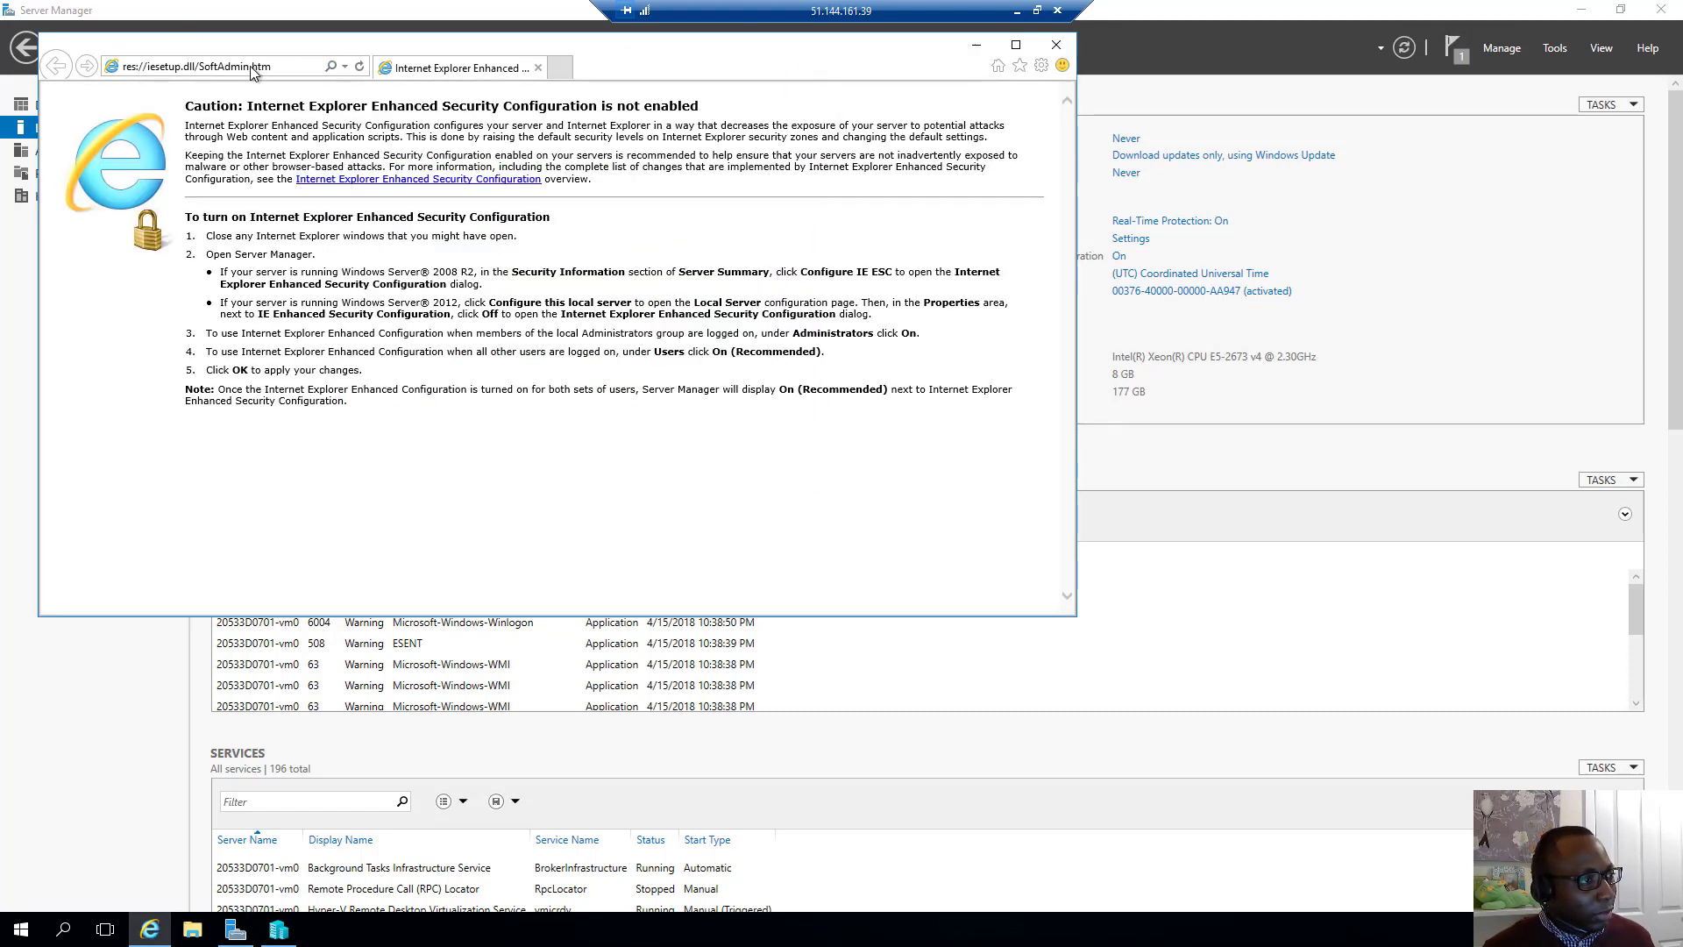
left_click(292, 67)
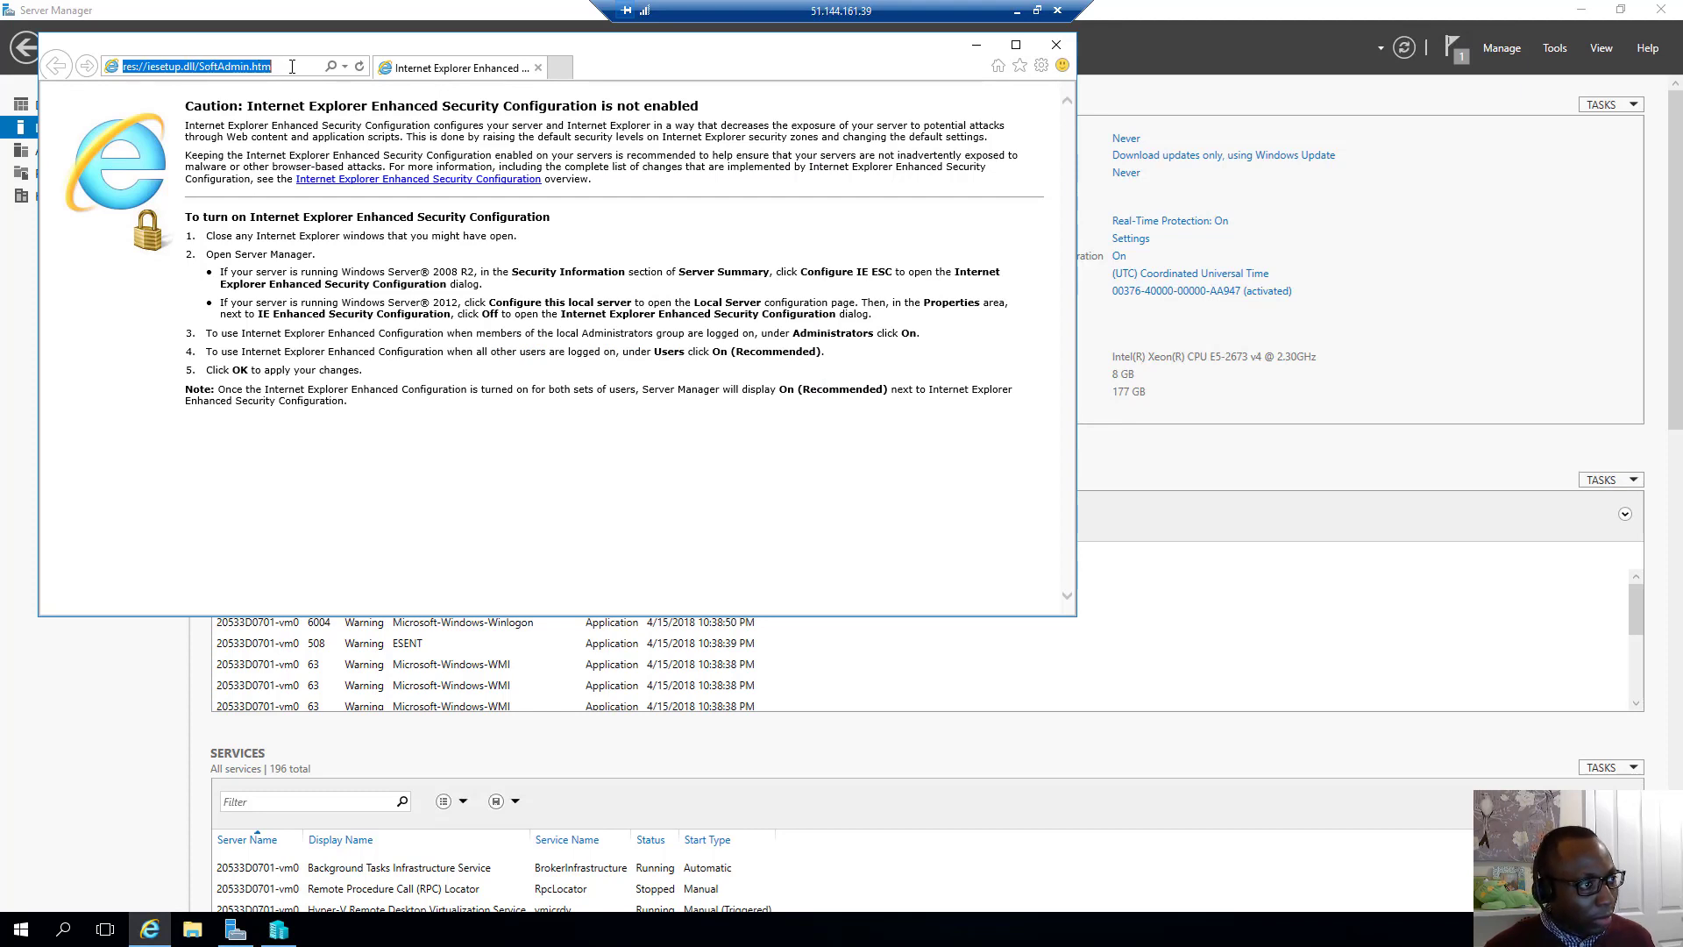
type("https://docs.docker.com/docker-for-windows/install/#download-docker-for-windows")
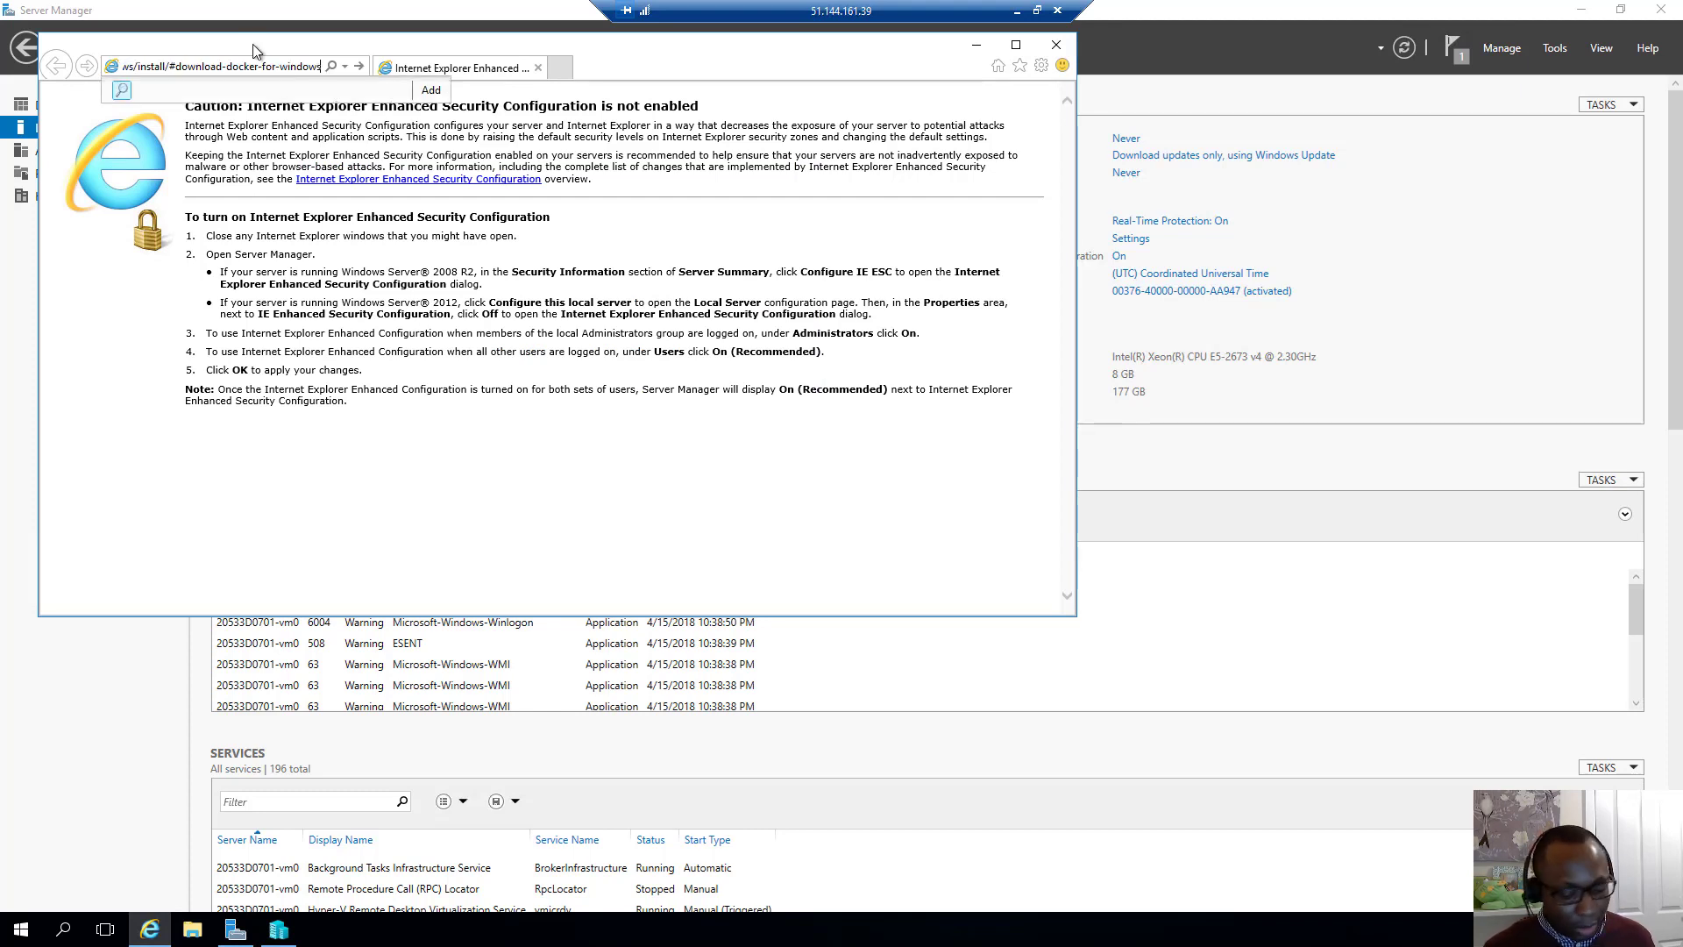
key("Return")
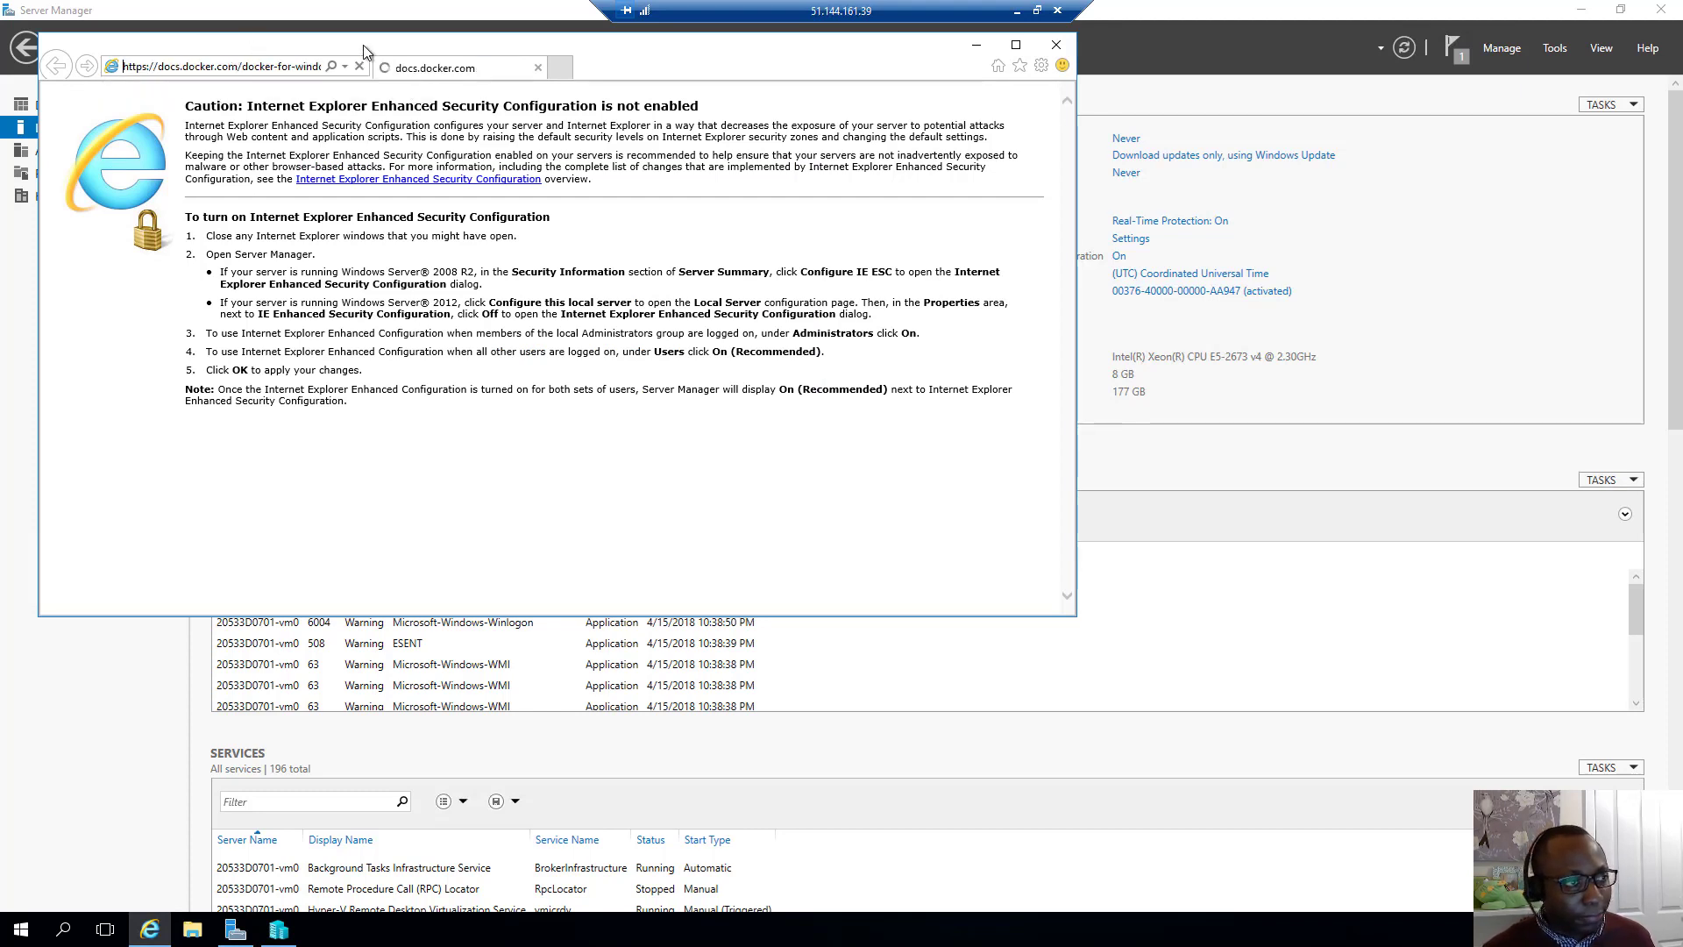
left_click(1017, 46)
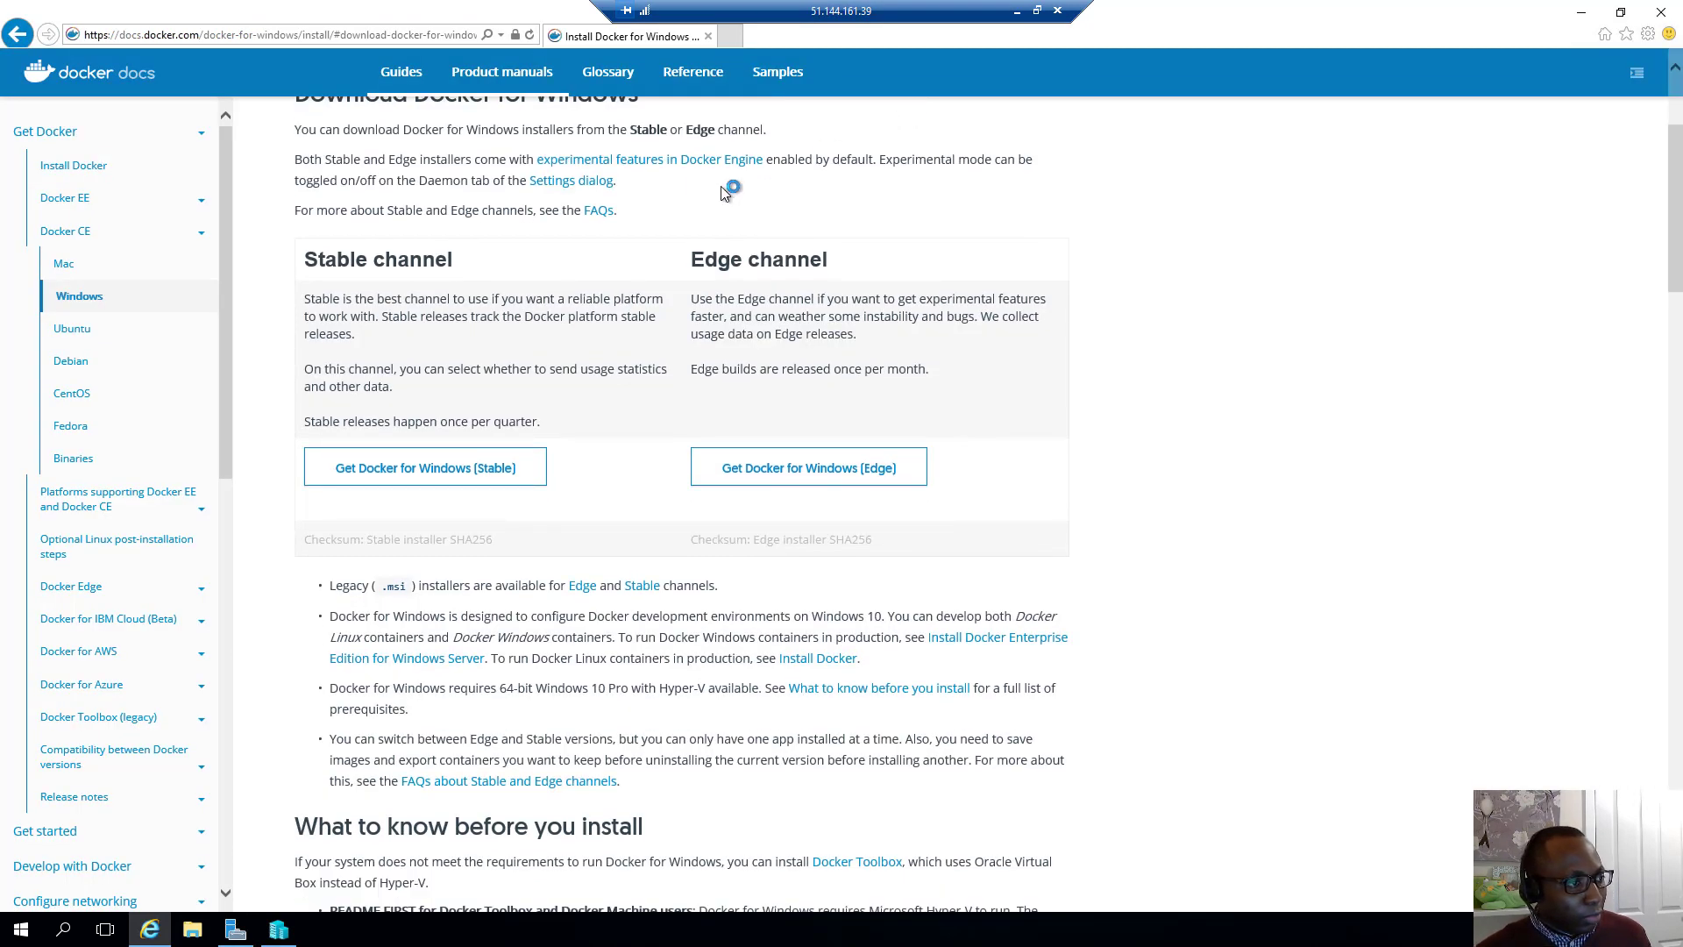
scroll(519, 250, "up", 3)
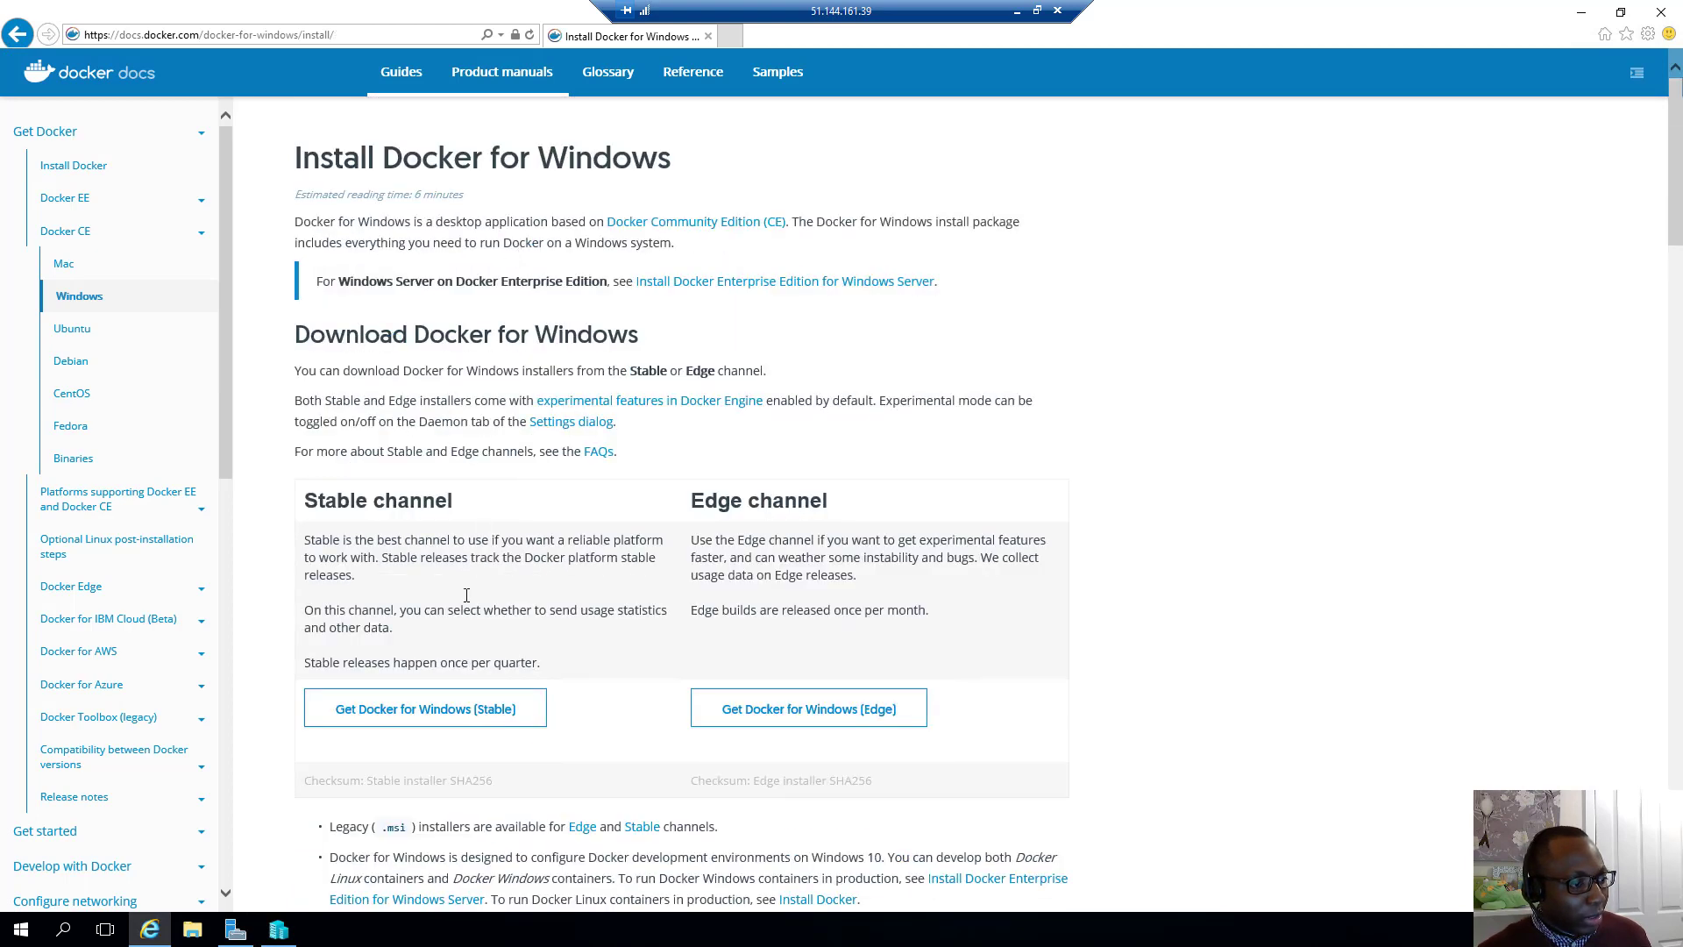
scroll(466, 595, "down", 3)
Download the Stable channel Docker for Windows Installer.exe and run it
left_click(427, 457)
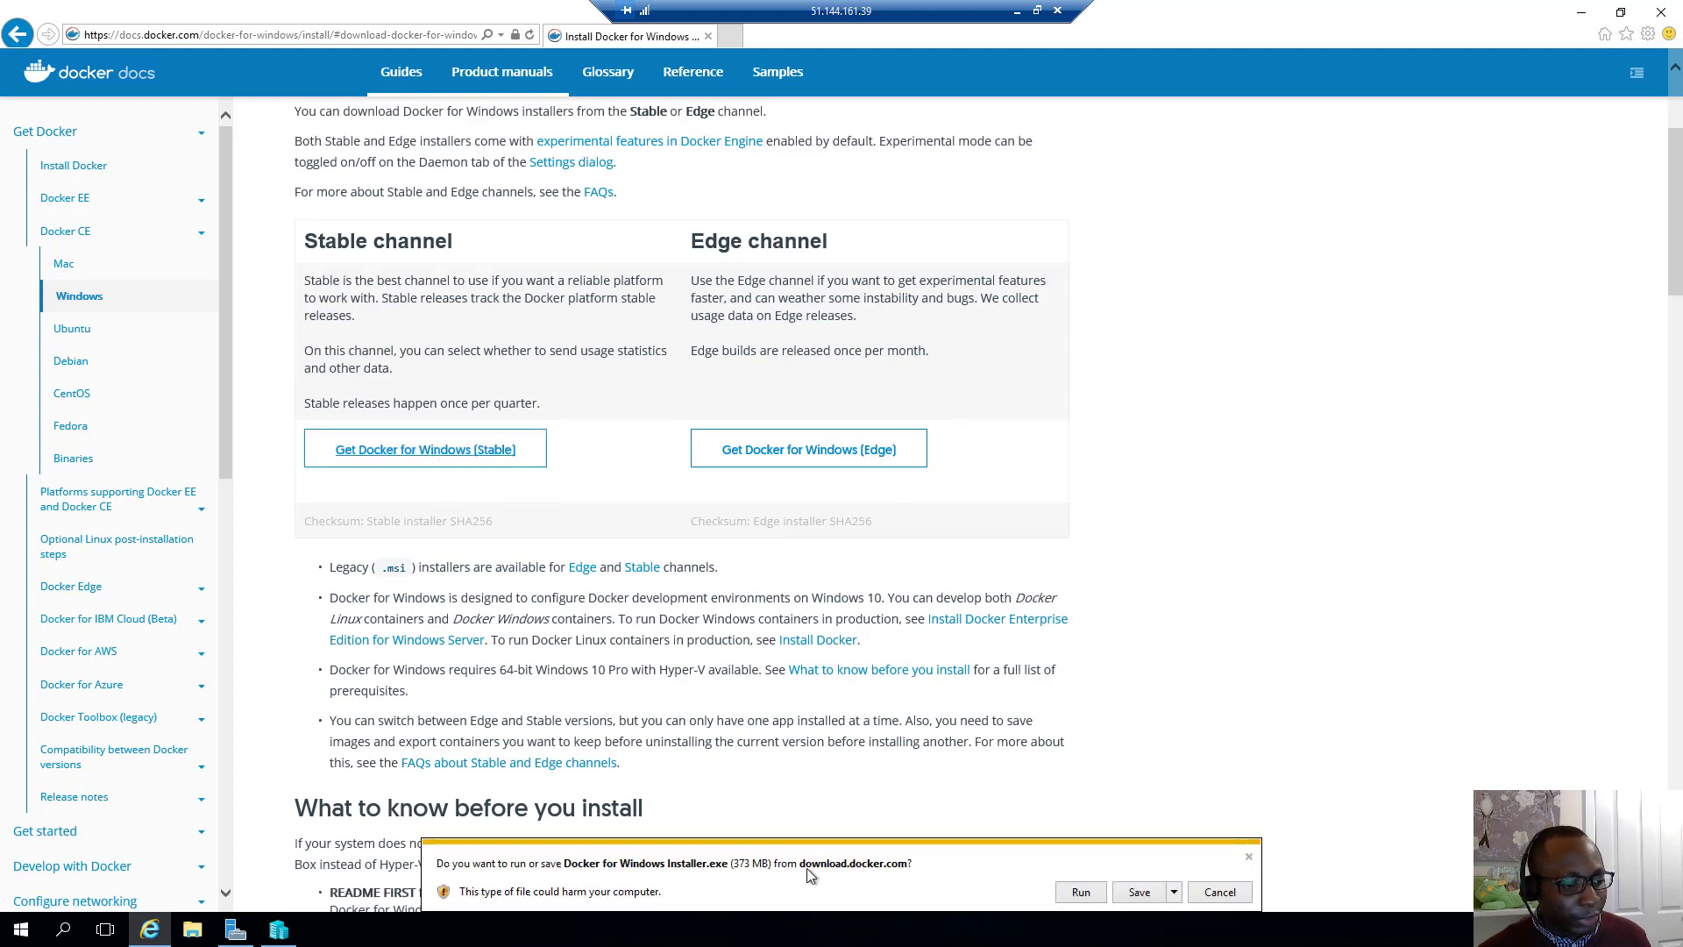
left_click(1145, 891)
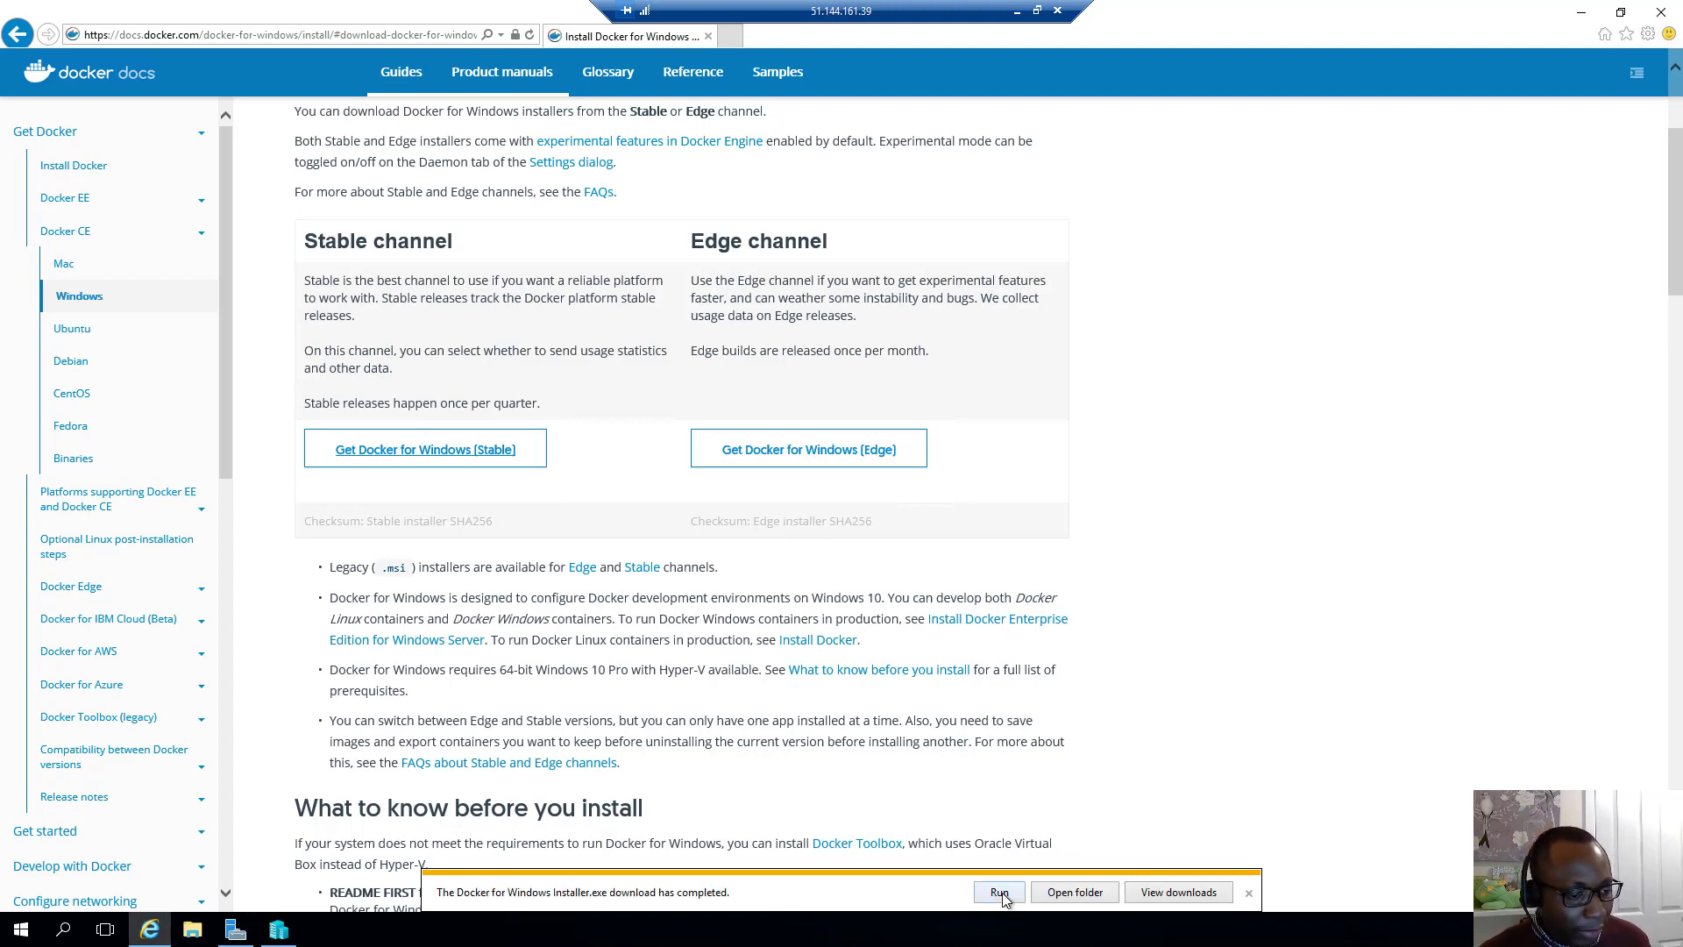
left_click(999, 891)
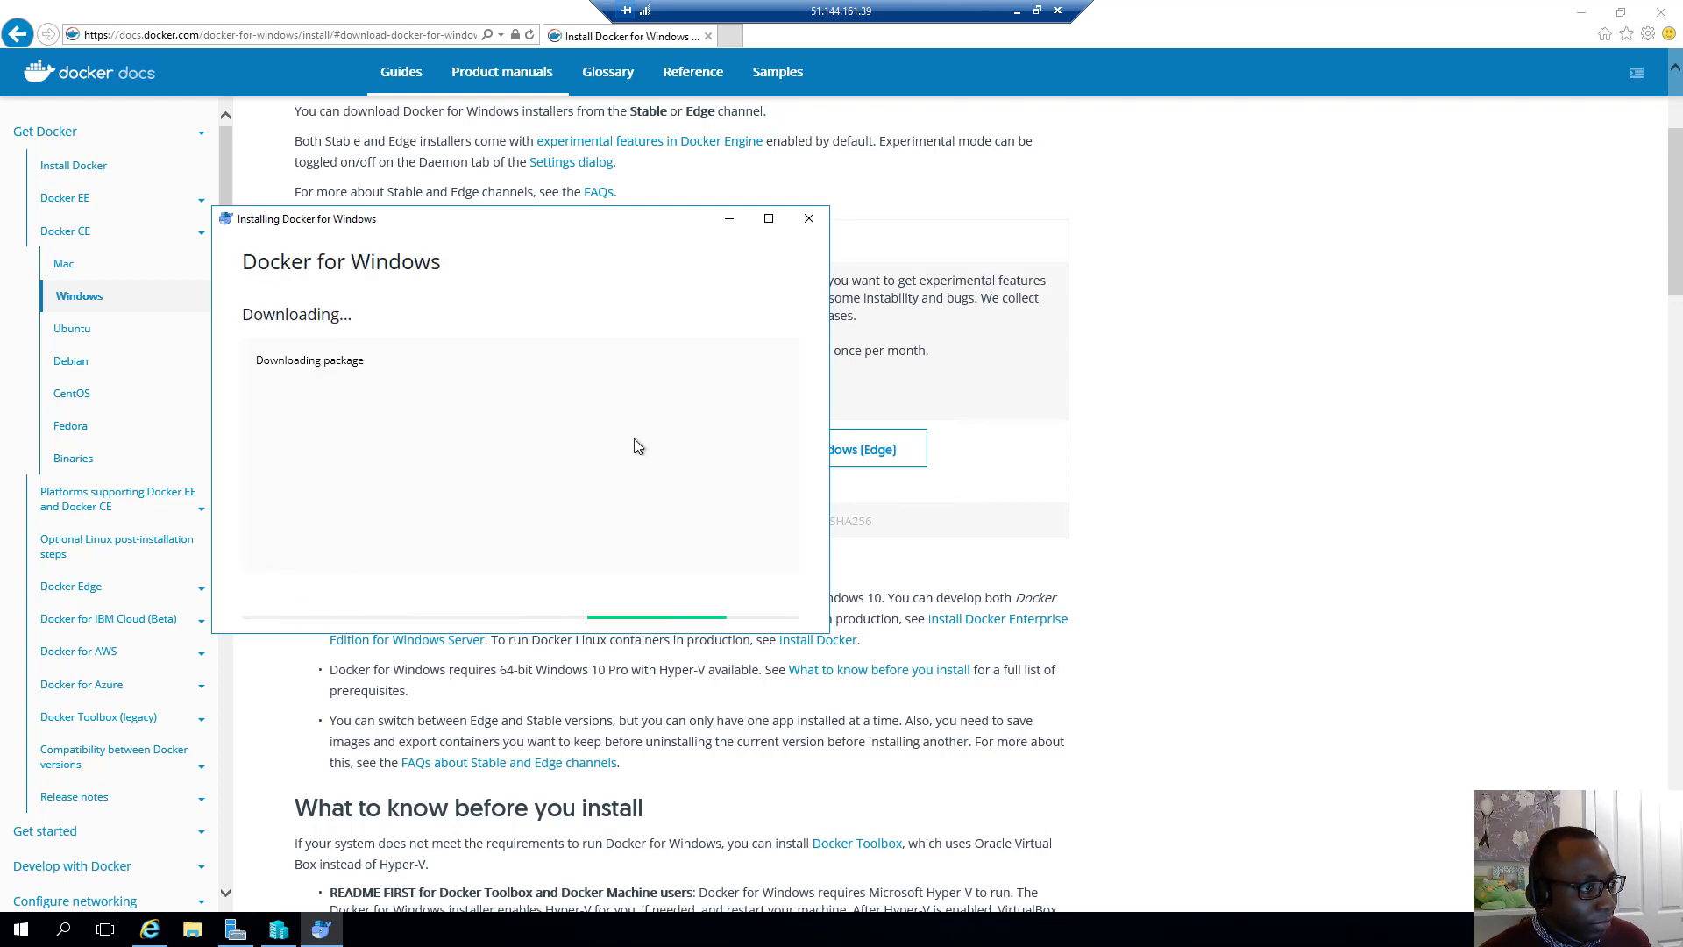
Install Docker for Windows 18.03.0-ce-win59 with Linux containers and sign out of Windows
left_click_drag(577, 217, 927, 193)
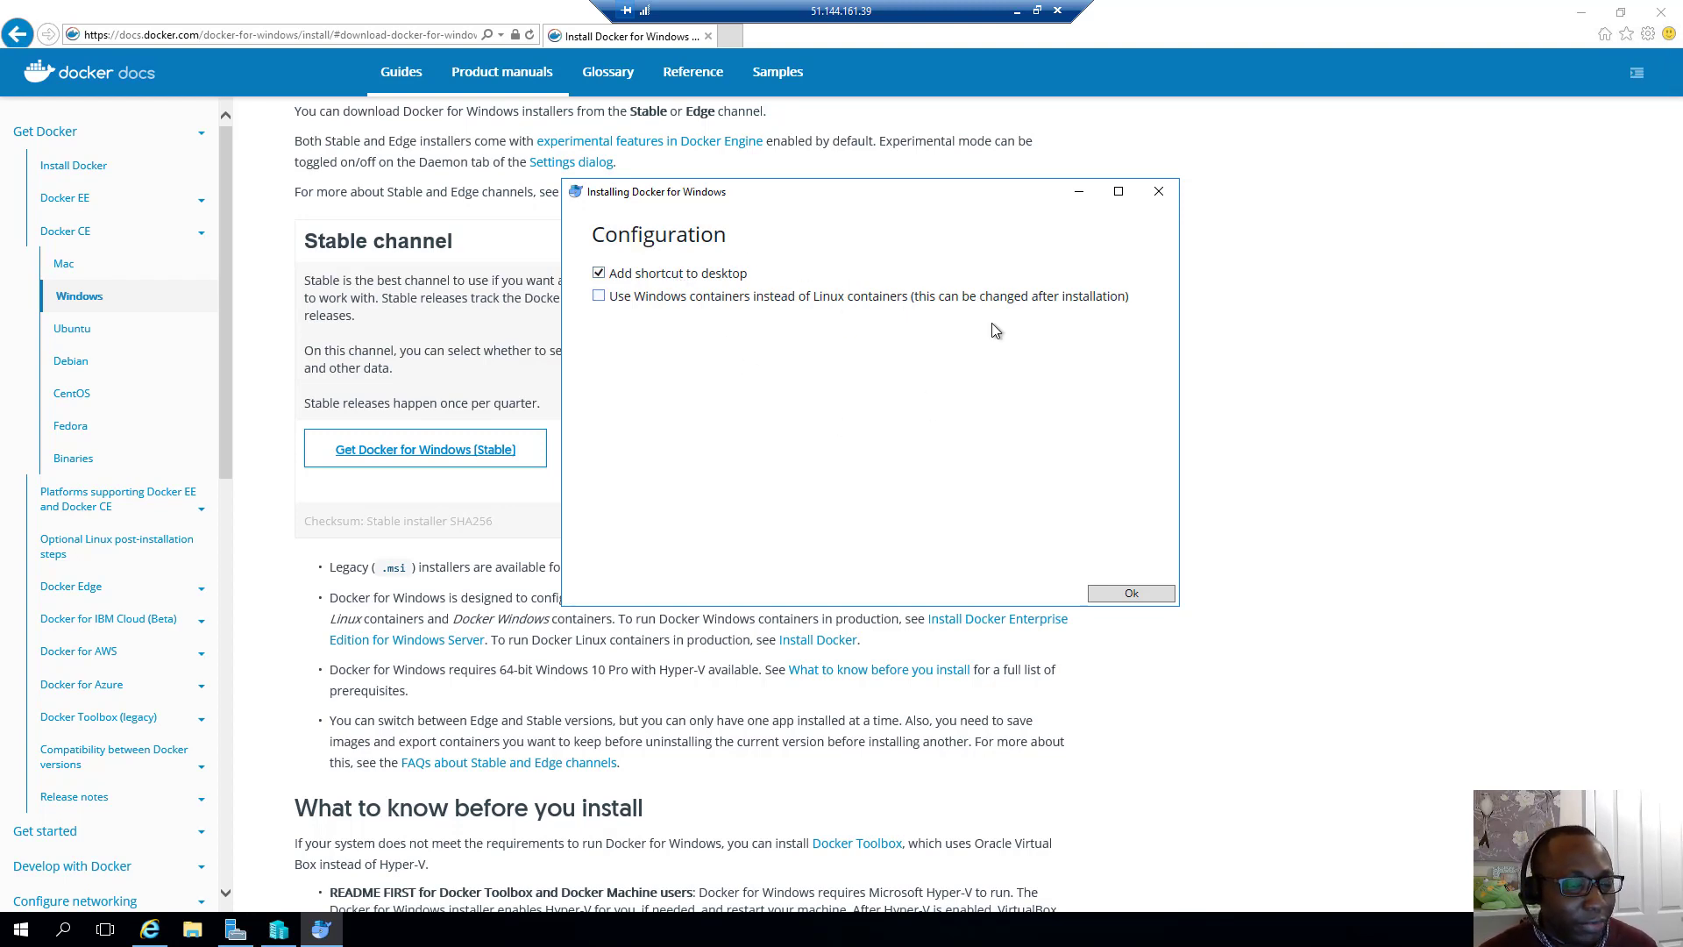
left_click(1131, 594)
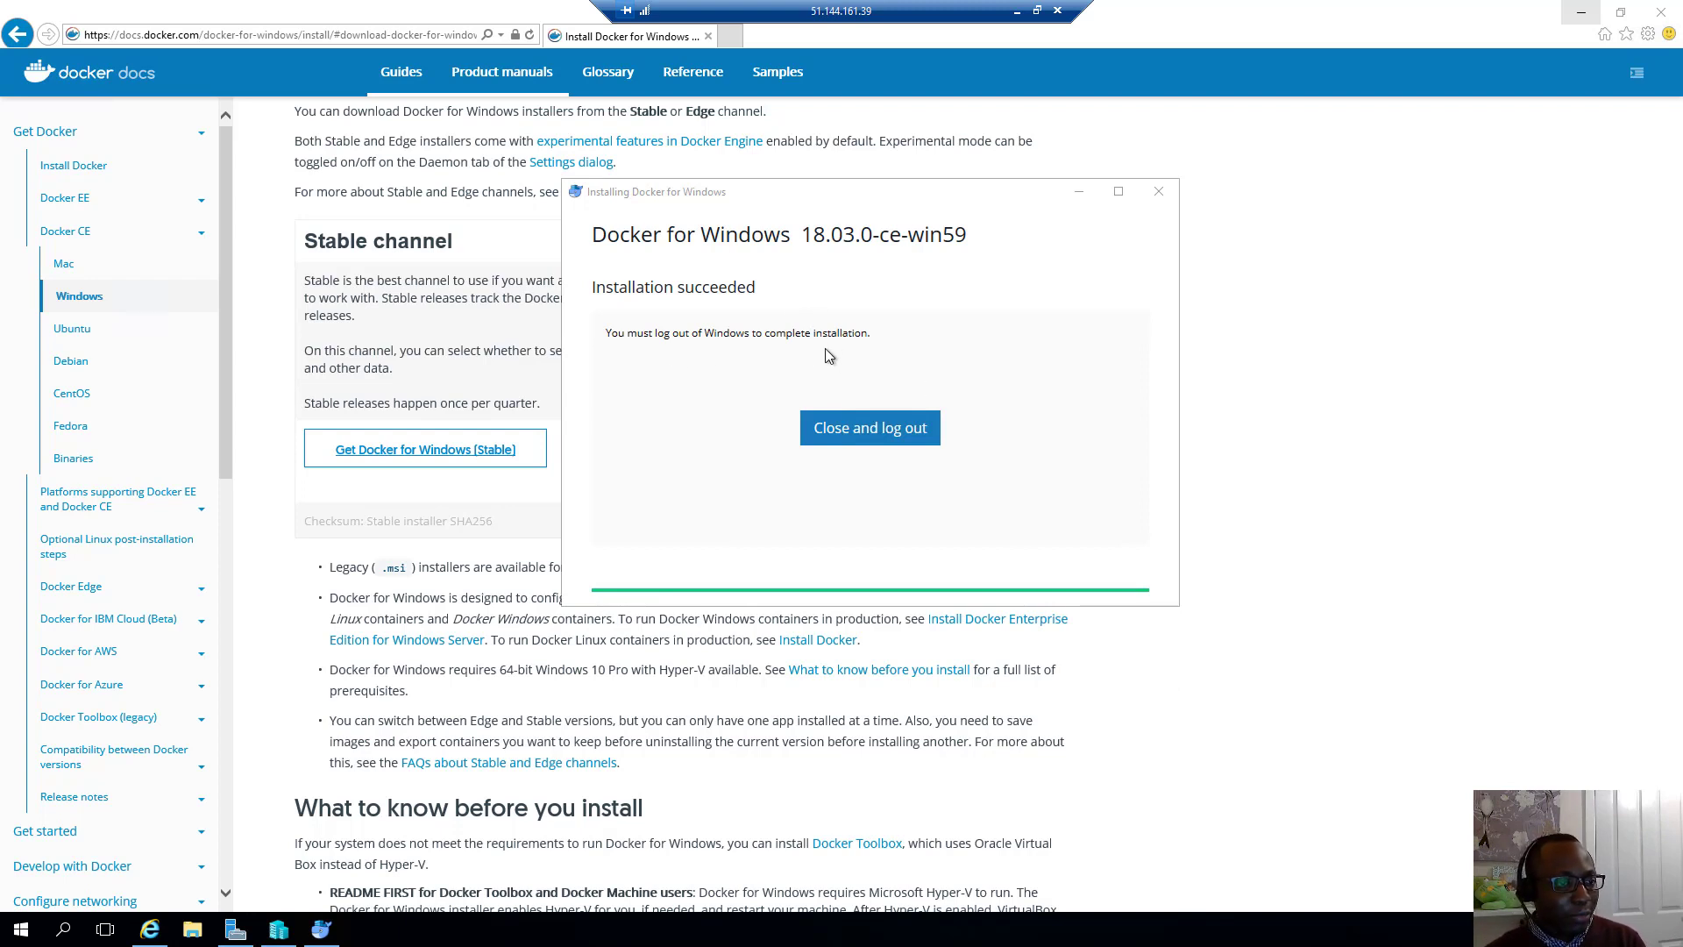
left_click(856, 433)
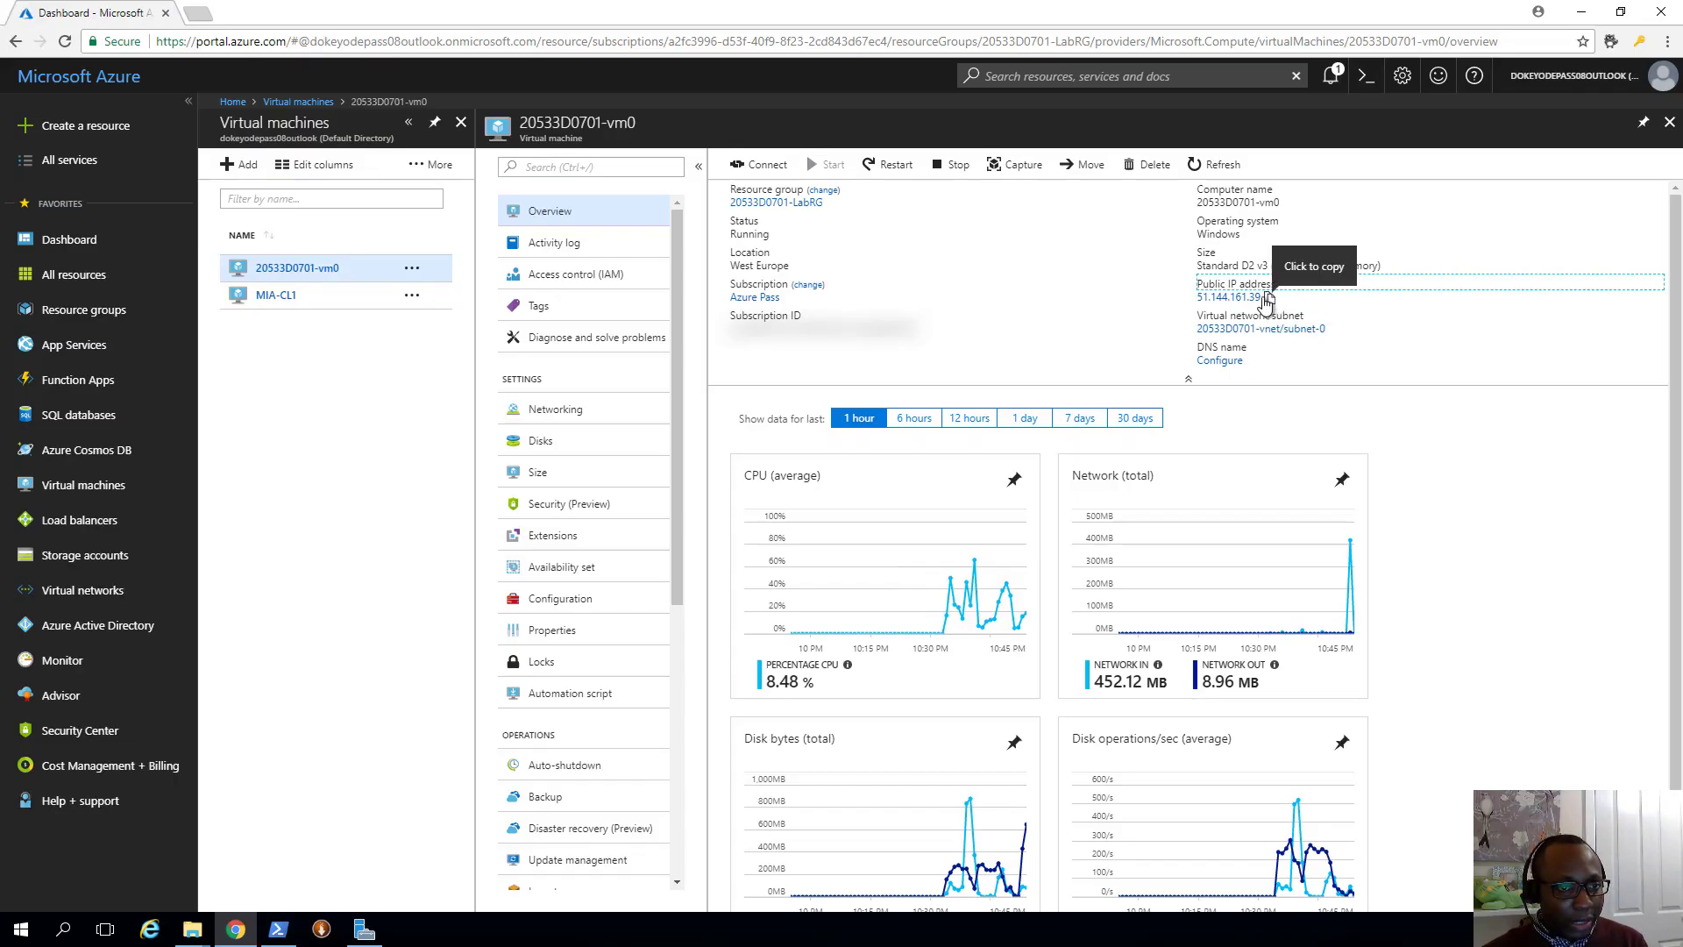
Launch Remote Desktop Connection and connect to 51.144.161.39 with the account password
left_click(63, 929)
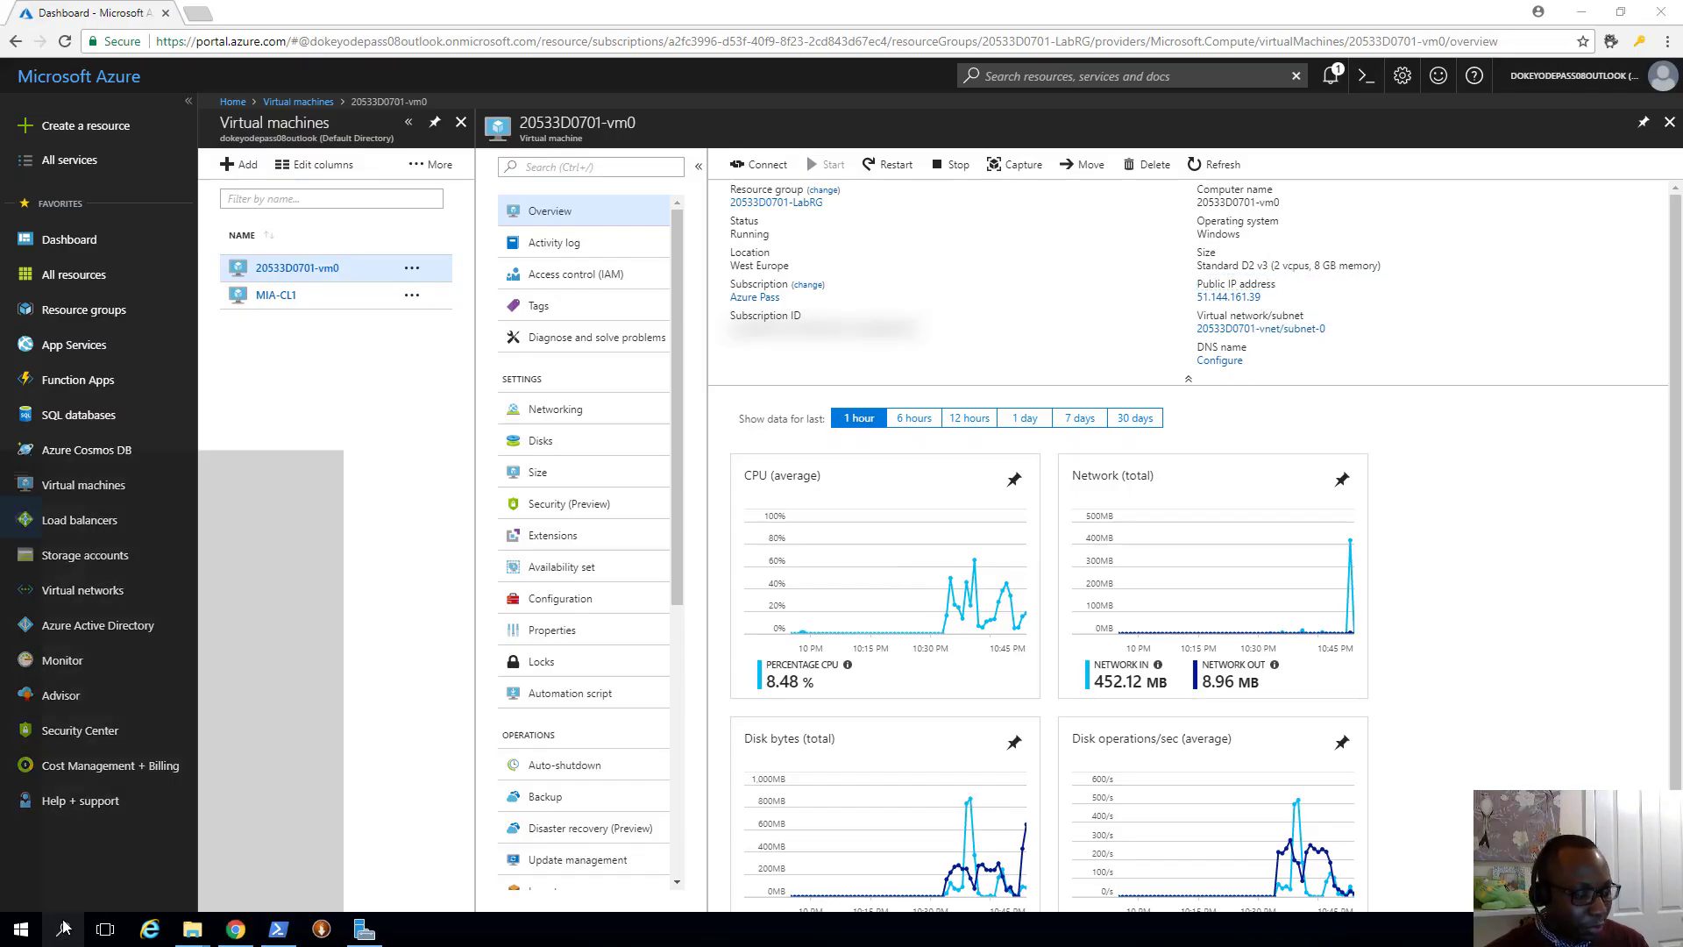
type("remote")
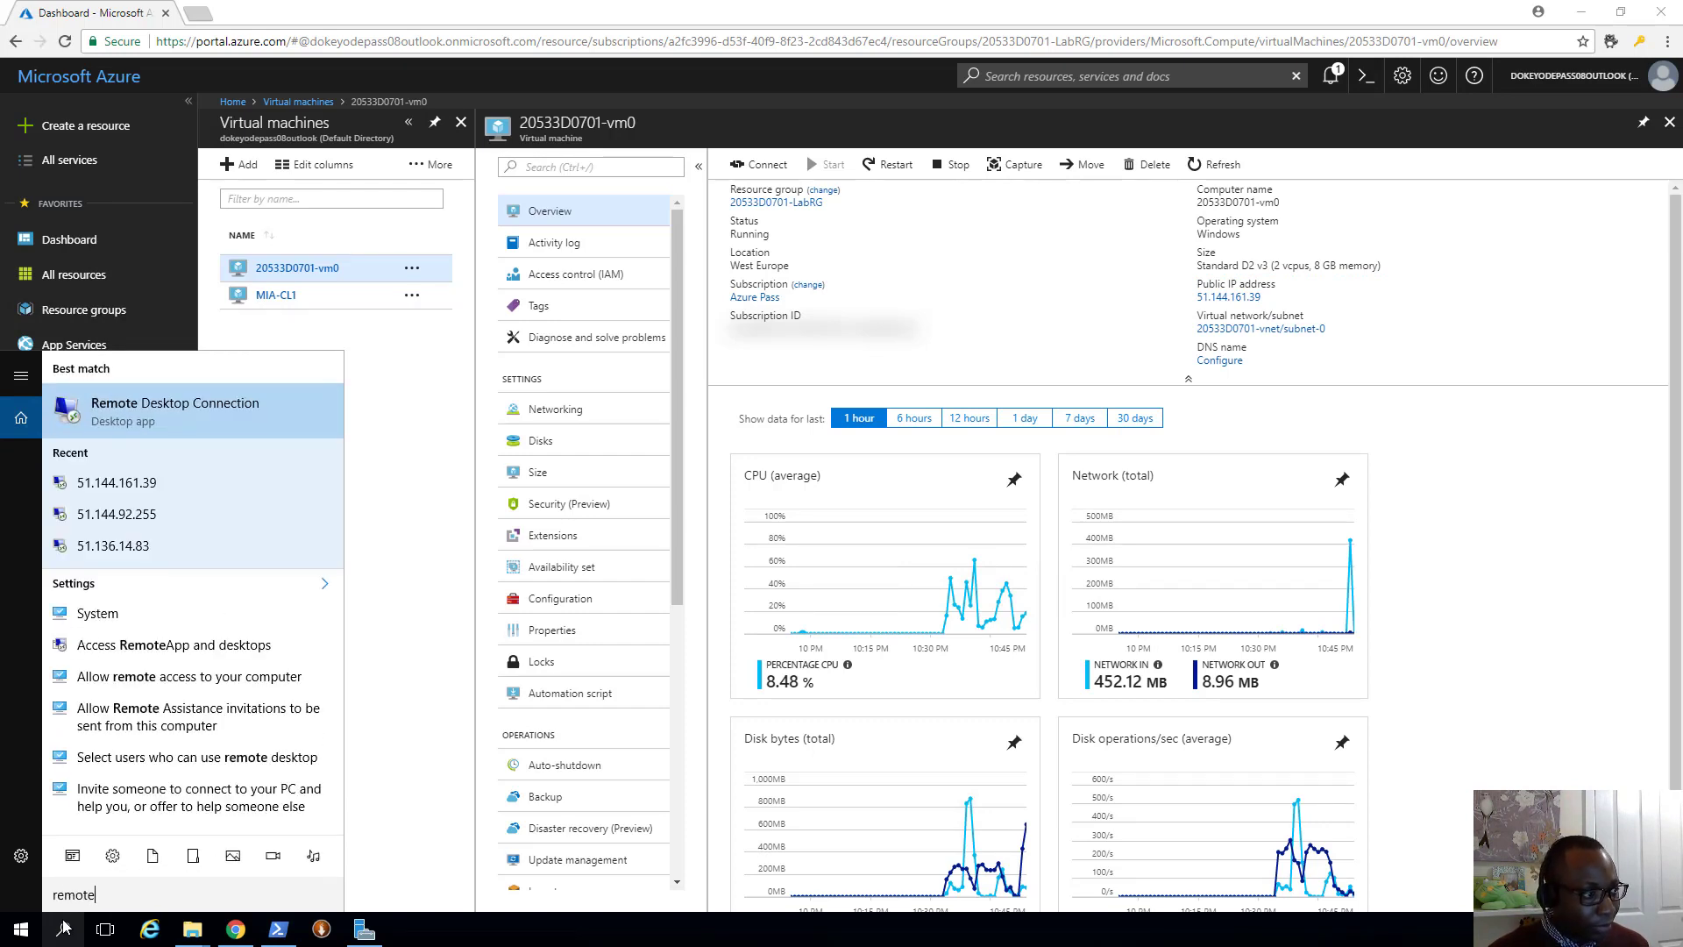
key("Return")
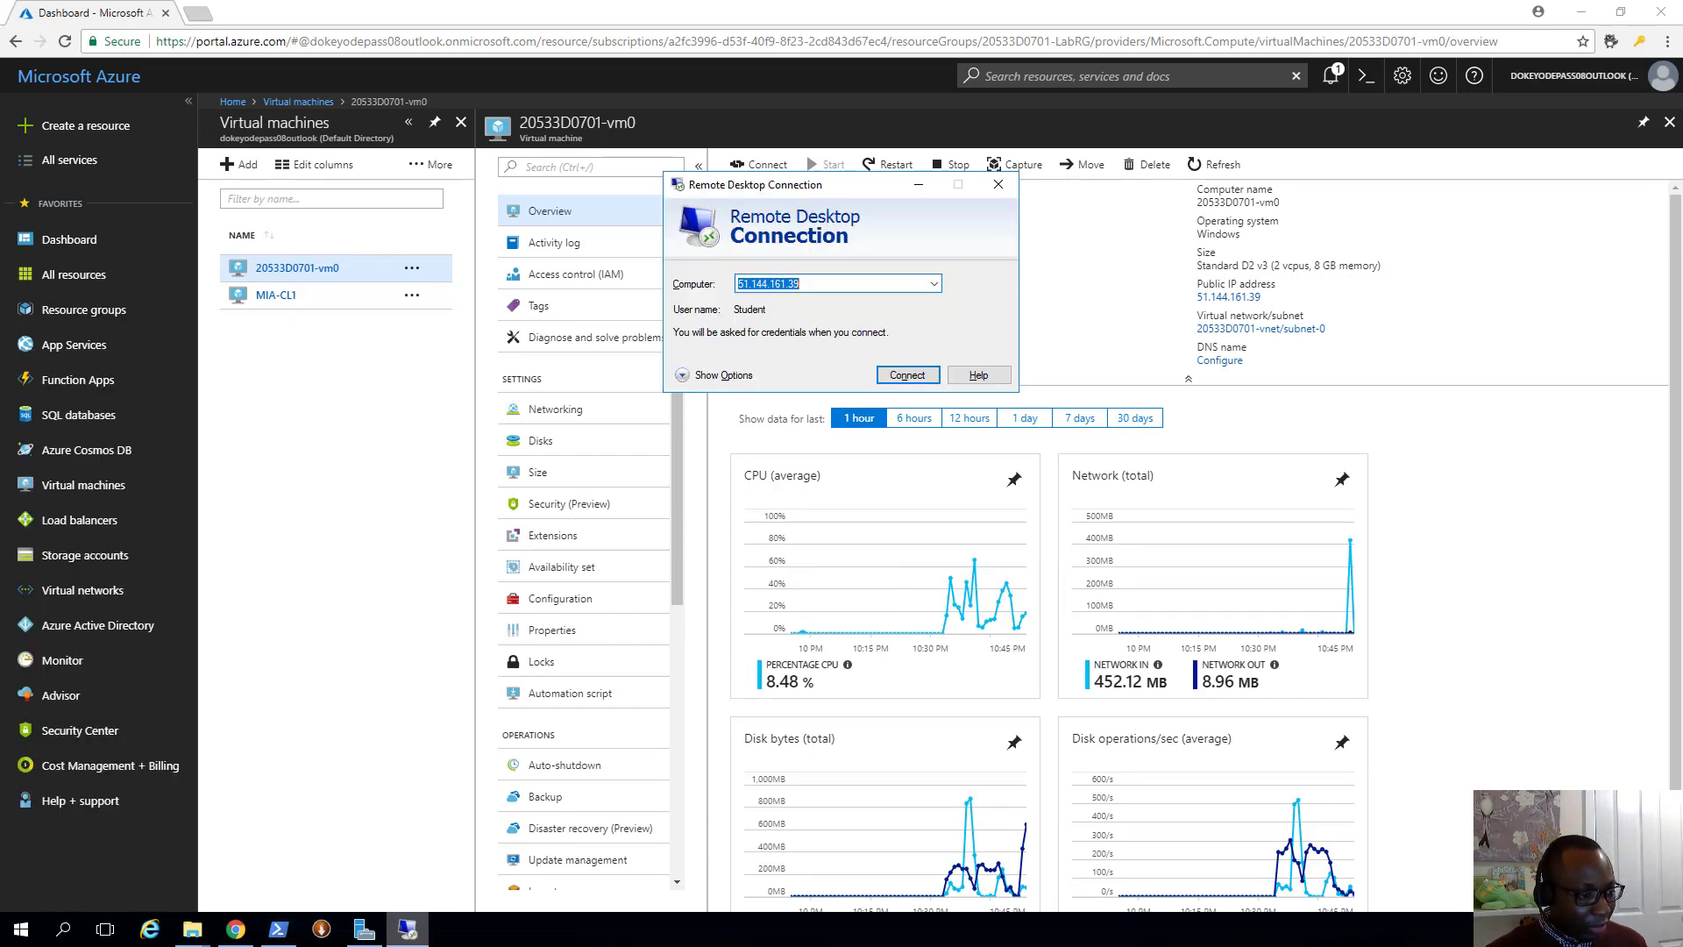
right_click(405, 931)
left_click(362, 862)
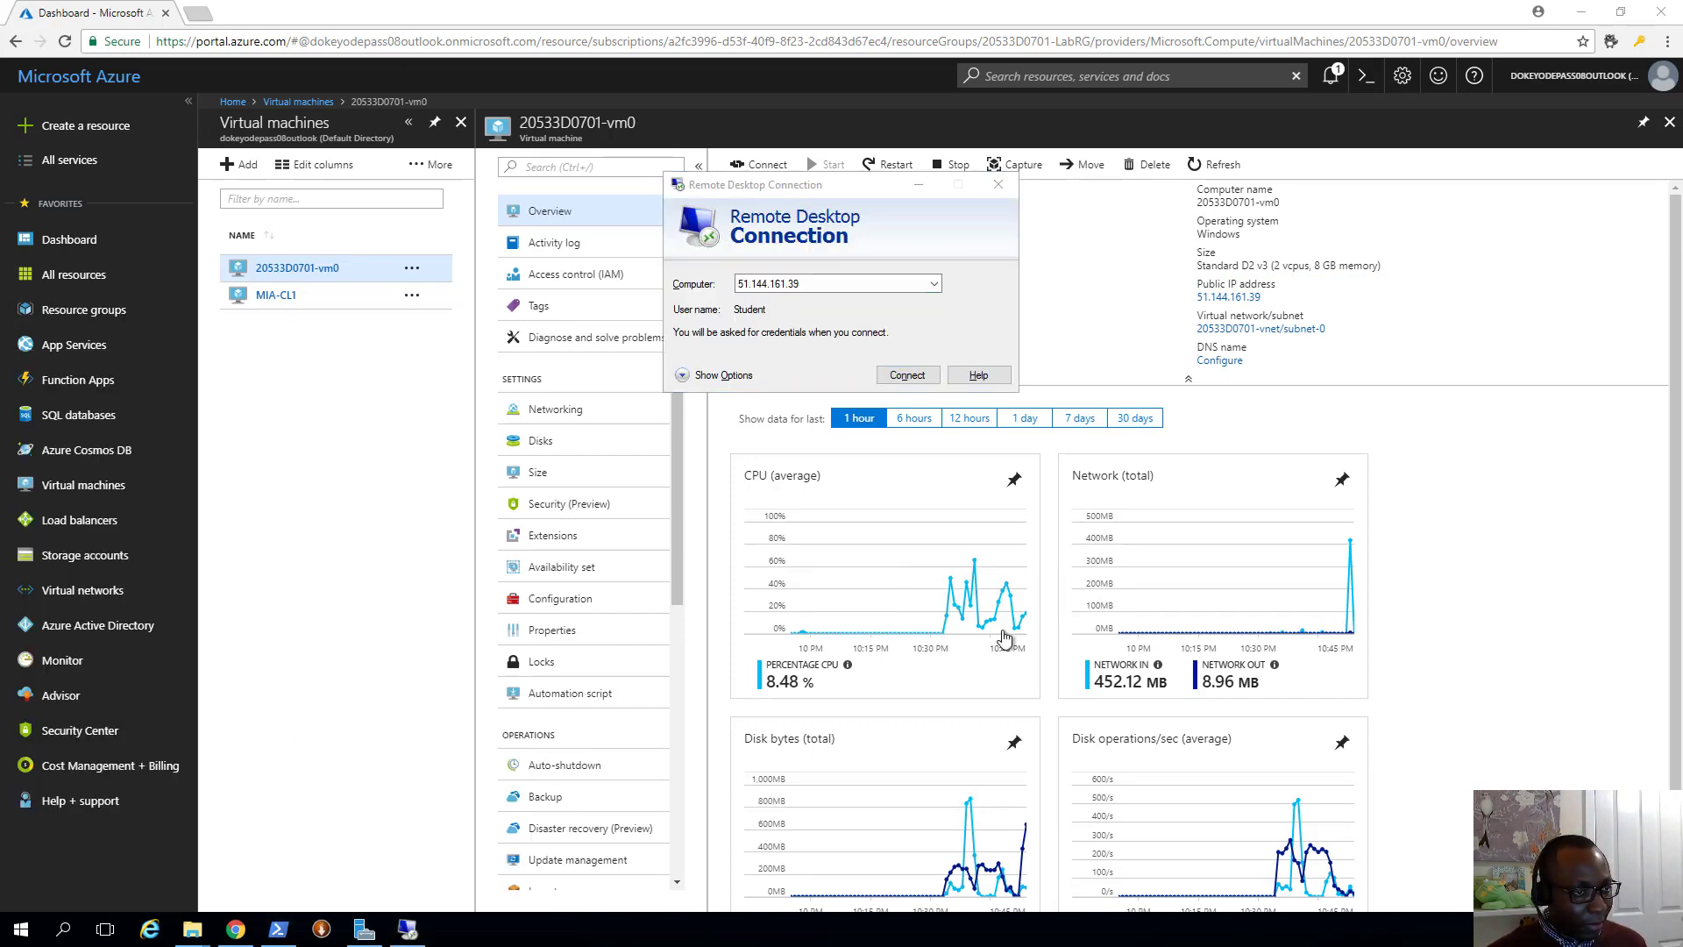
left_click(884, 285)
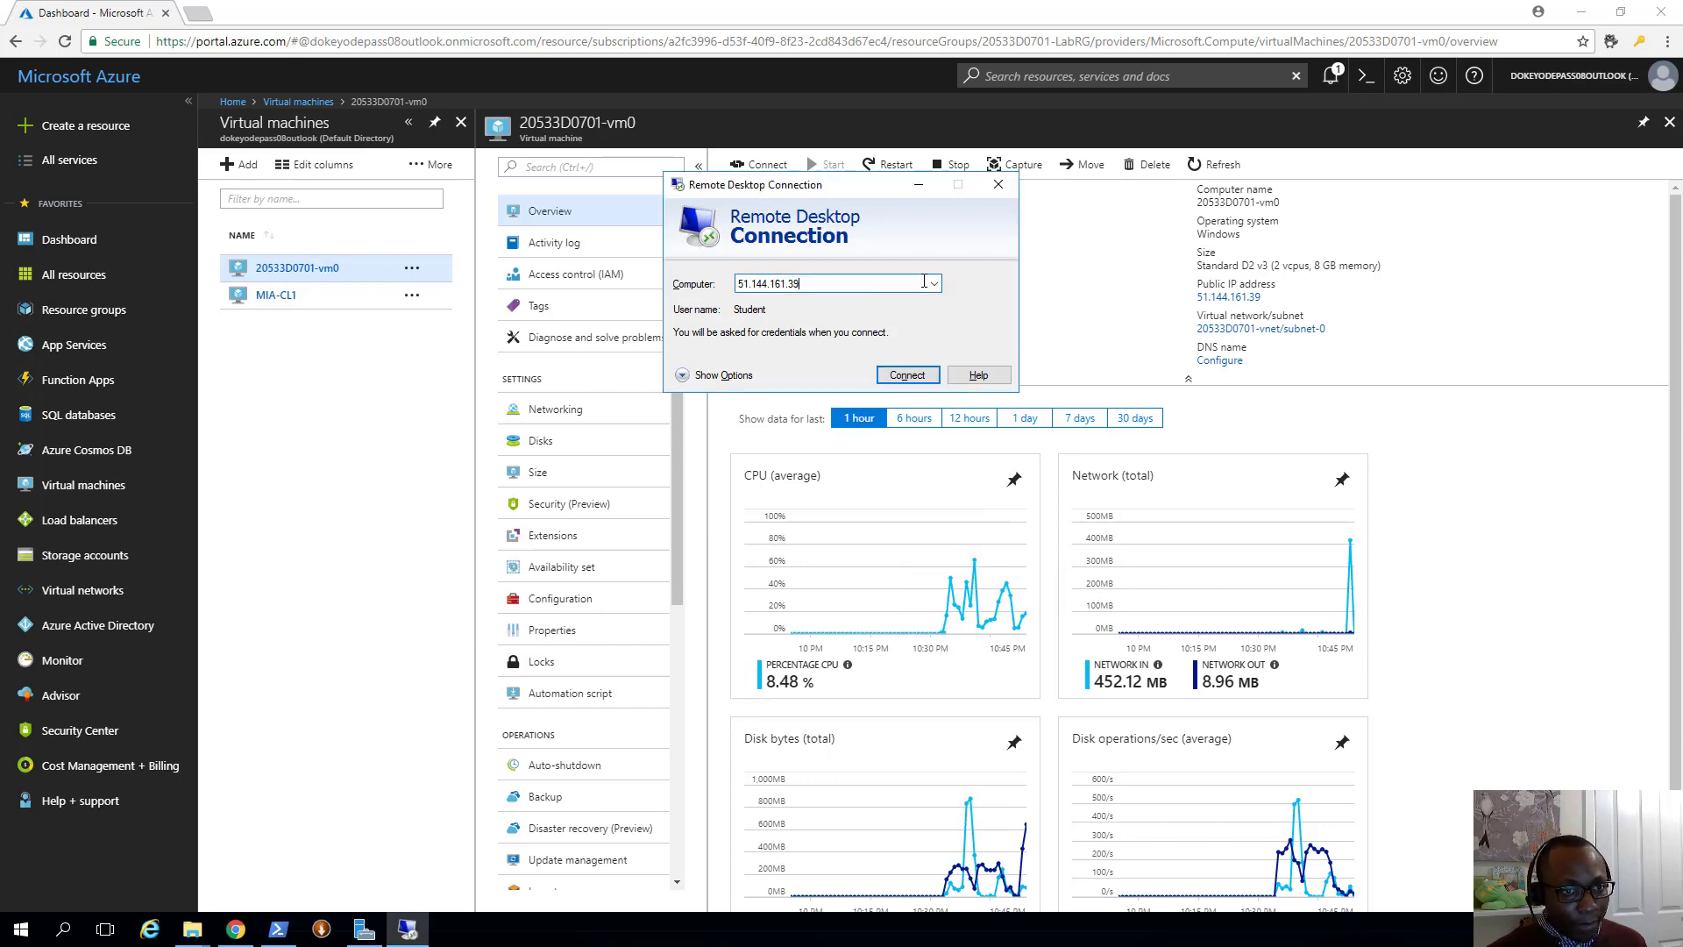
left_click(907, 375)
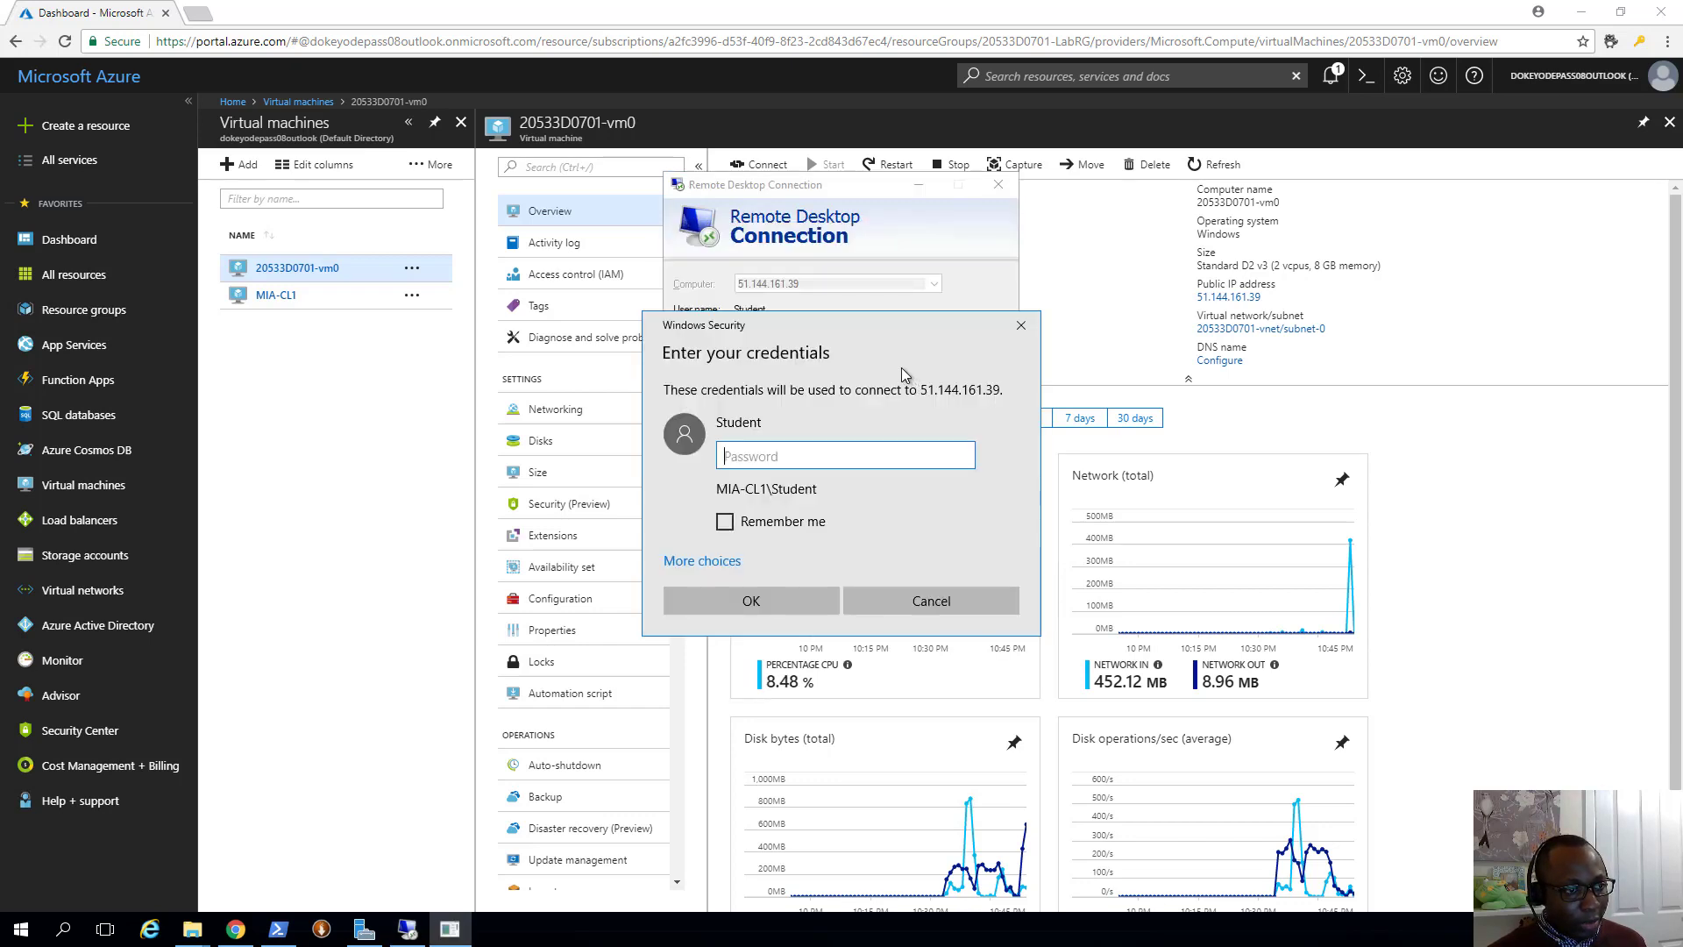
type("P")
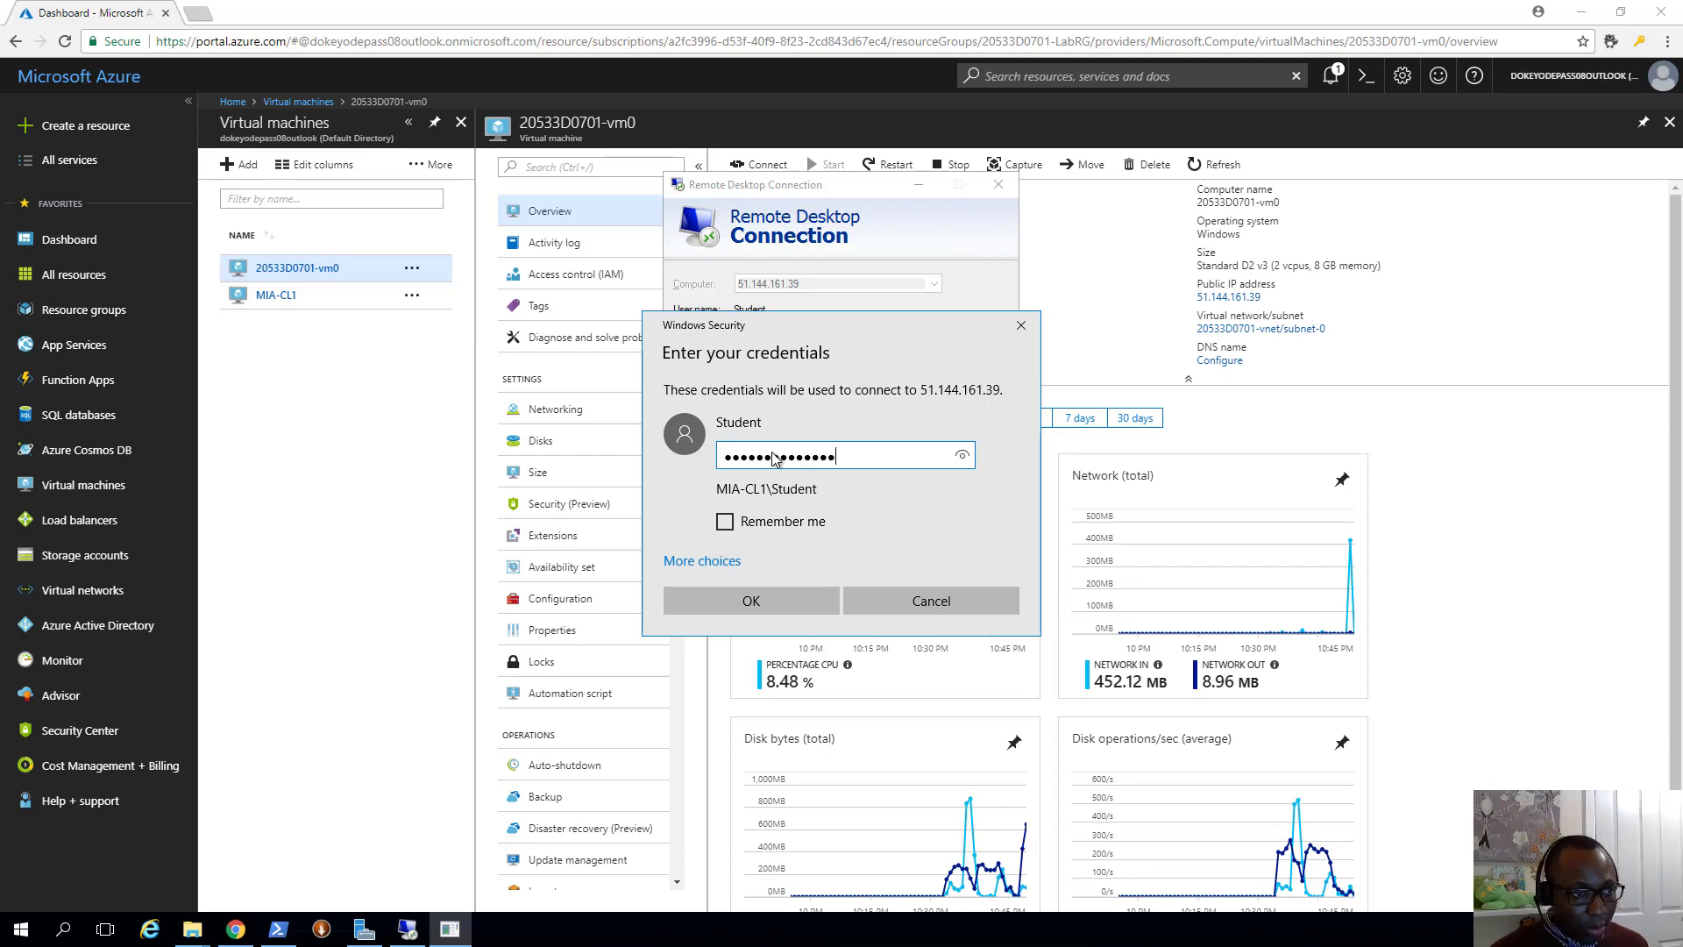
key("Return")
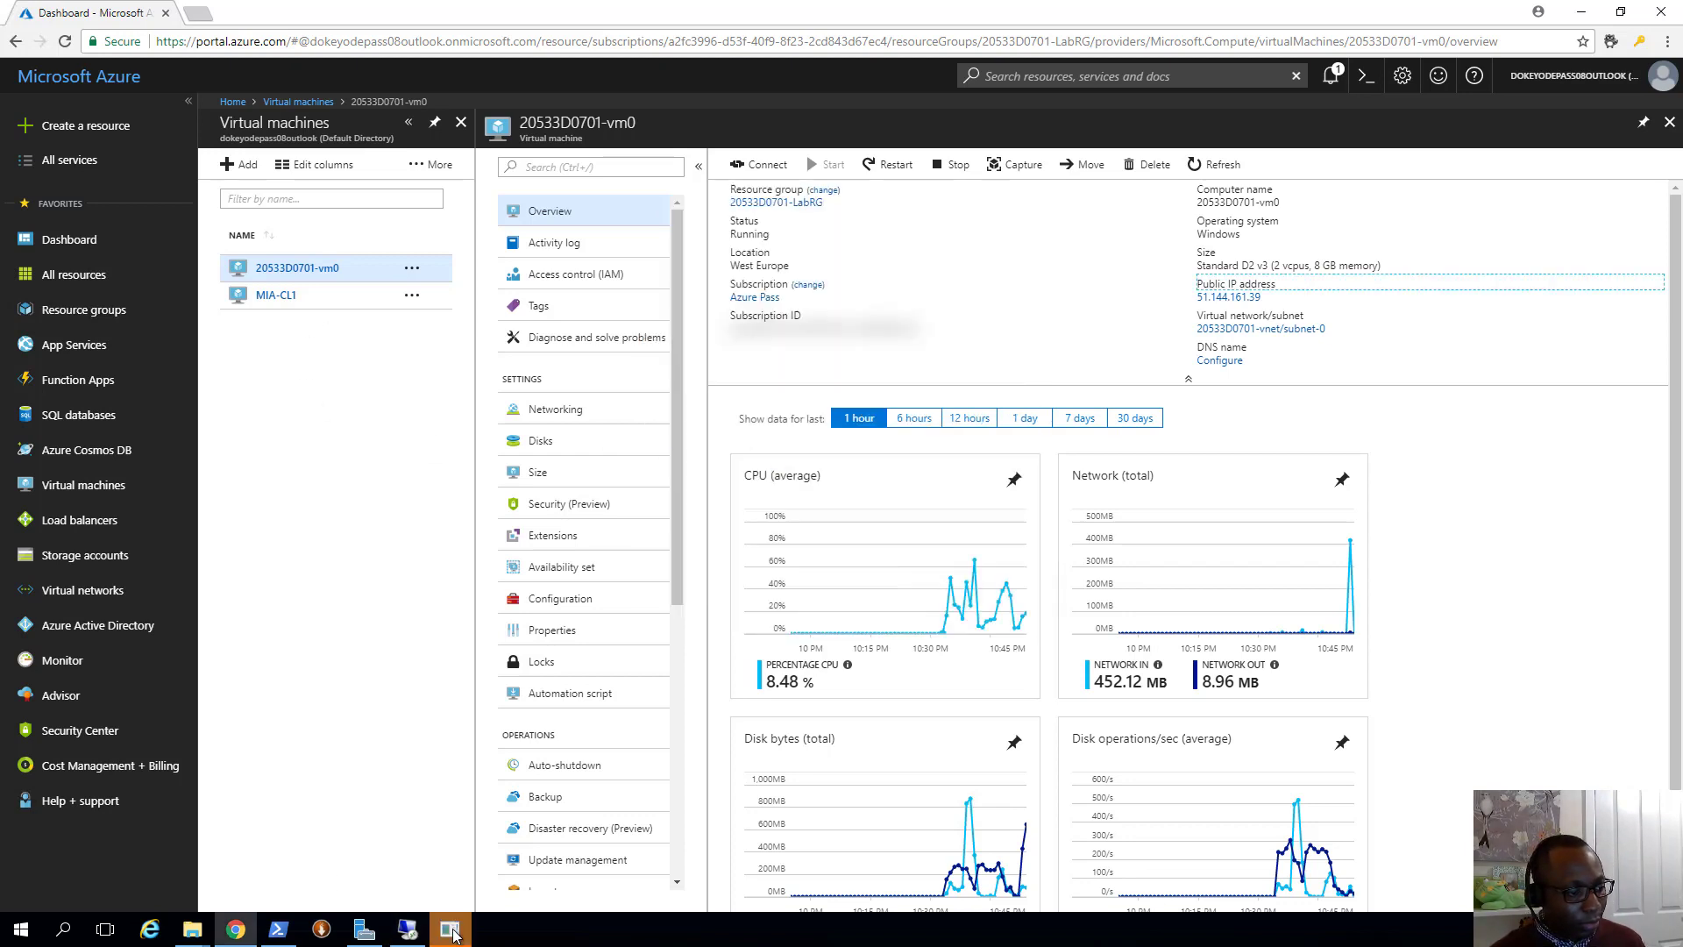
Re-enter the account password after the failed sign-in and open the full-screen remote session
left_click(451, 931)
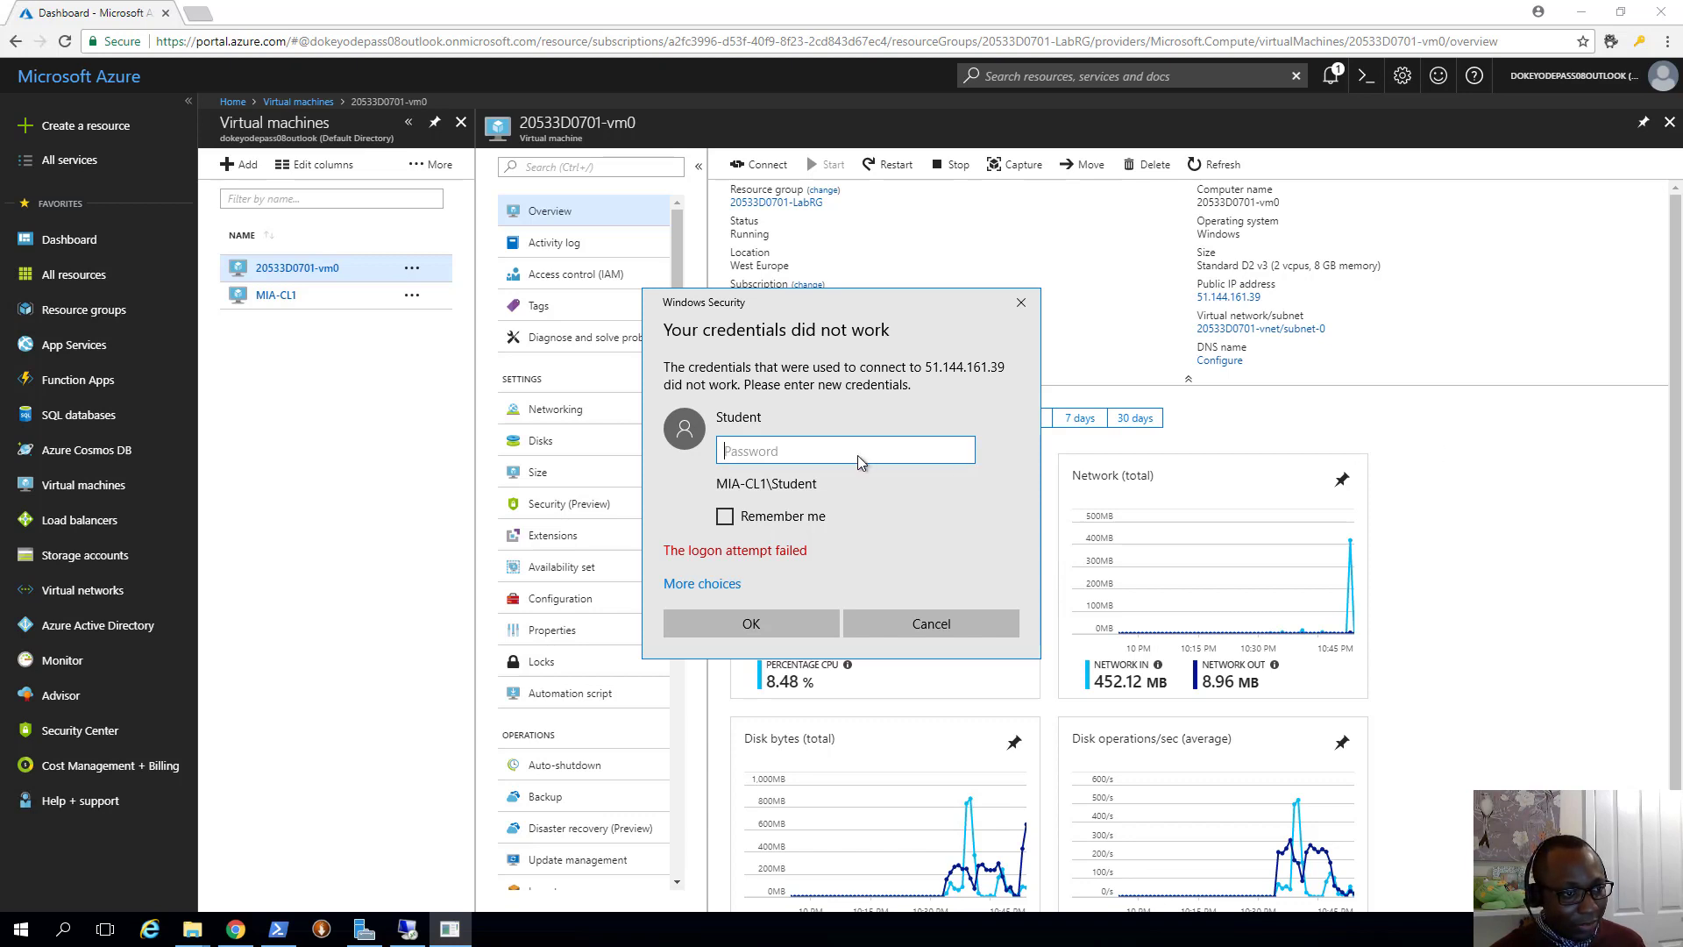
key("ctrl+v")
left_click(755, 626)
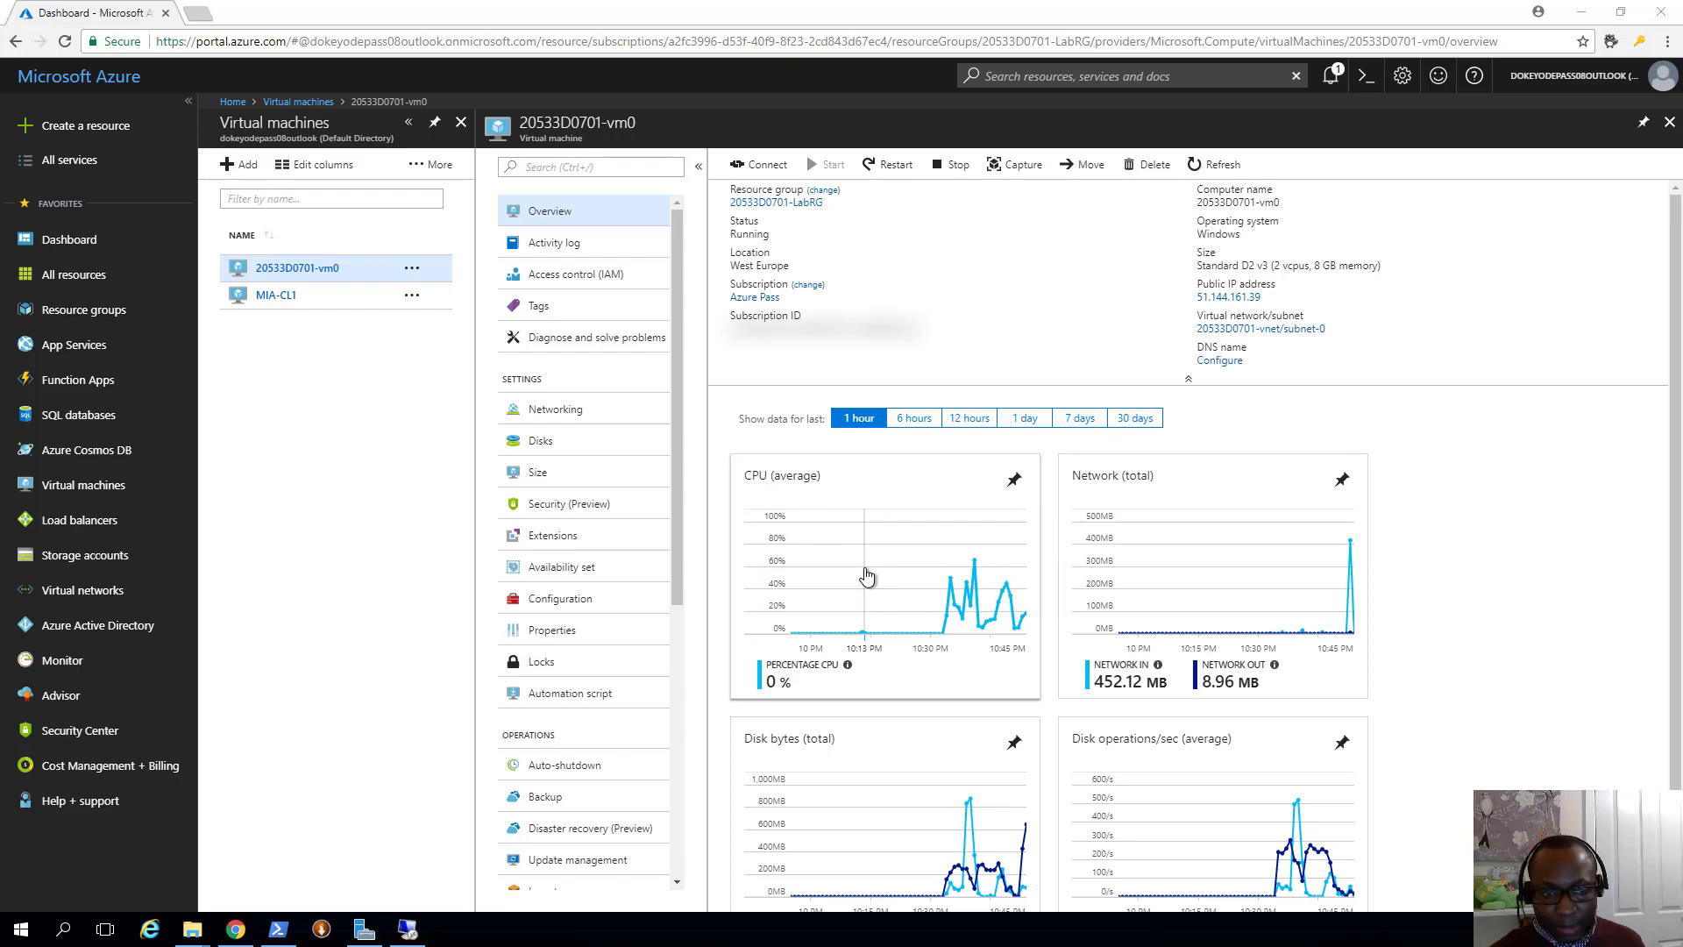
left_click(408, 927)
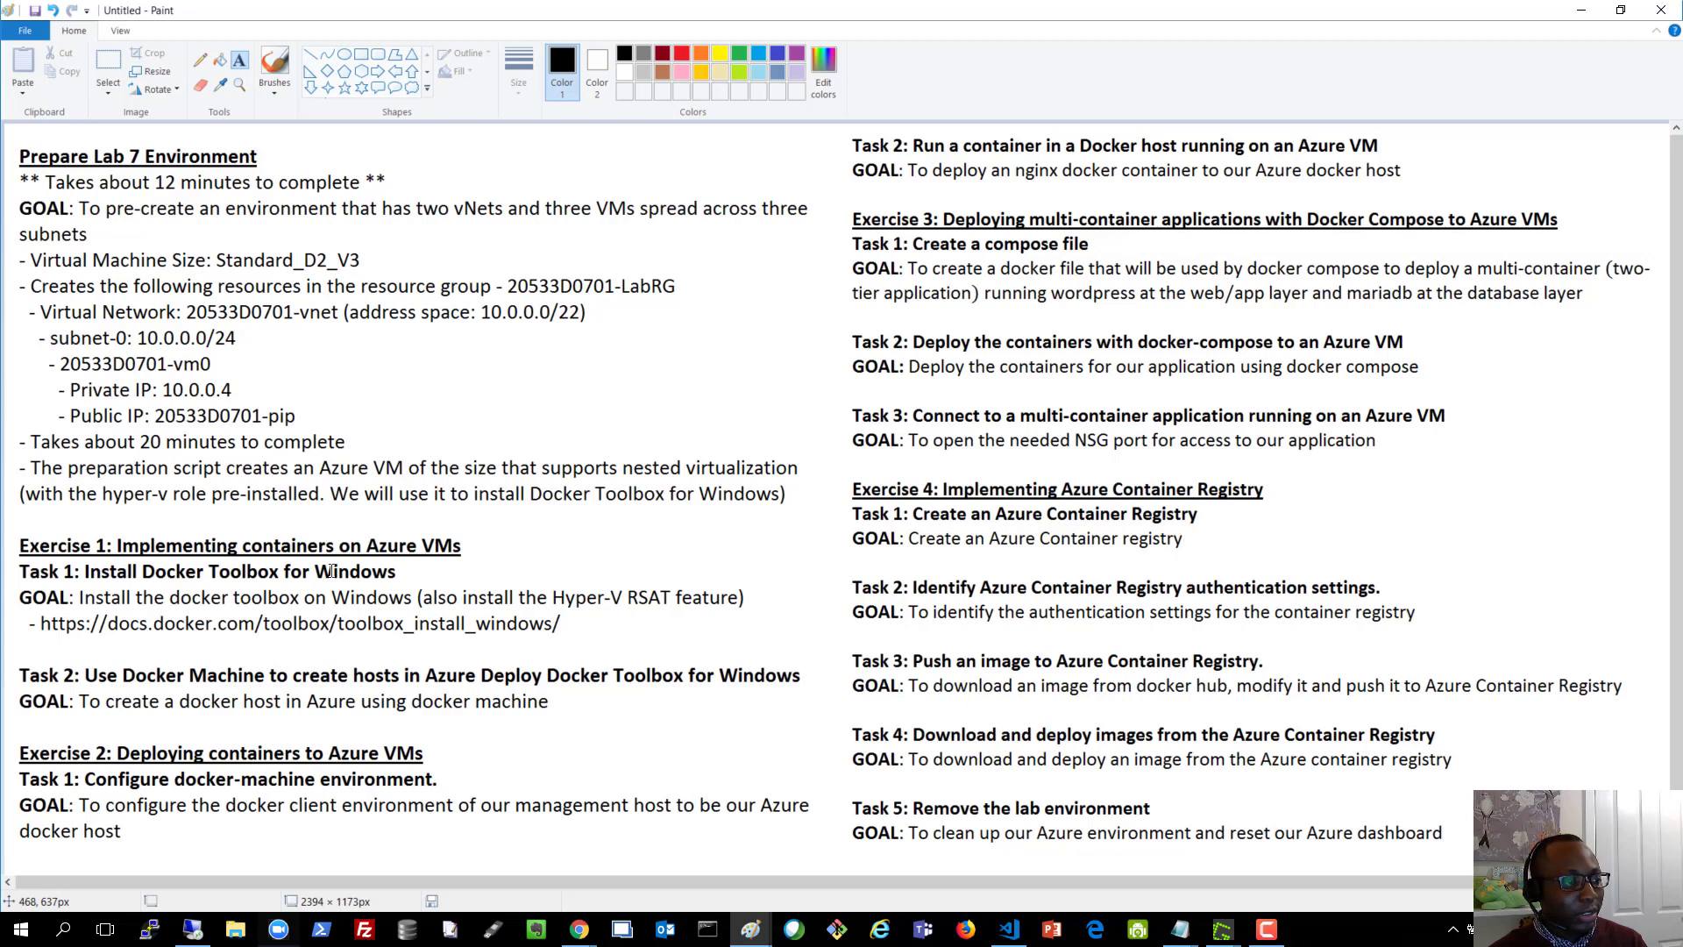
Minimize Paint to reveal the remote VM's Server Manager dashboard
left_click(1581, 10)
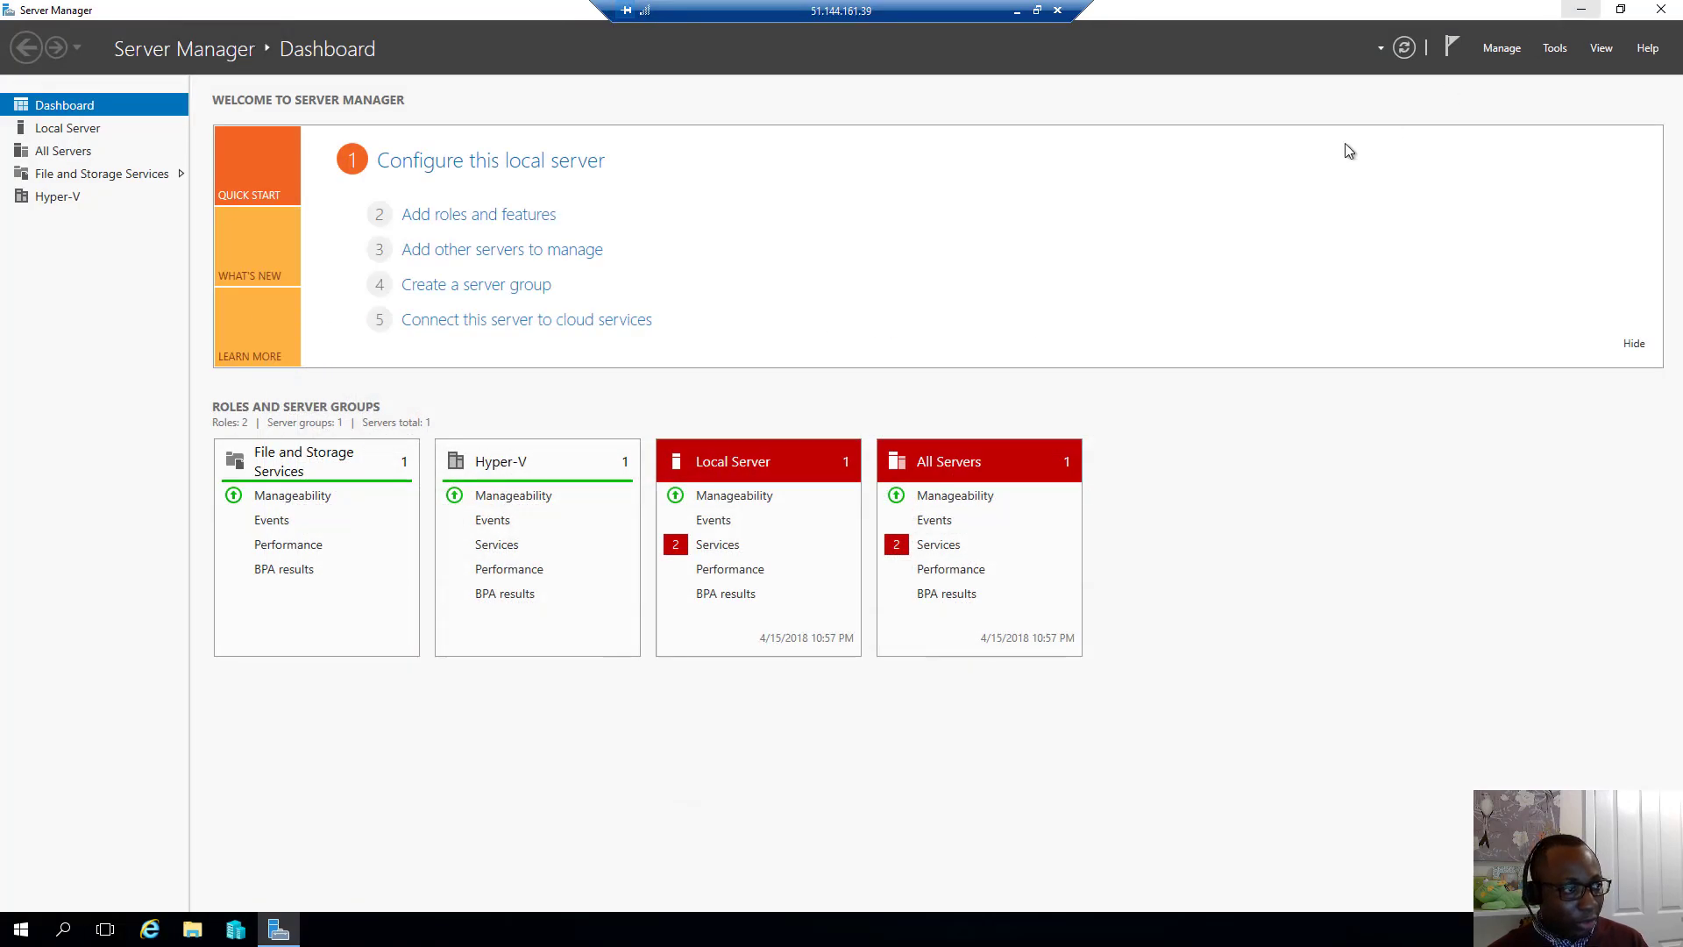
Launch Hyper-V Manager from Server Manager's Tools, select host 20533D0701-VM0, and maximize it
left_click(1562, 51)
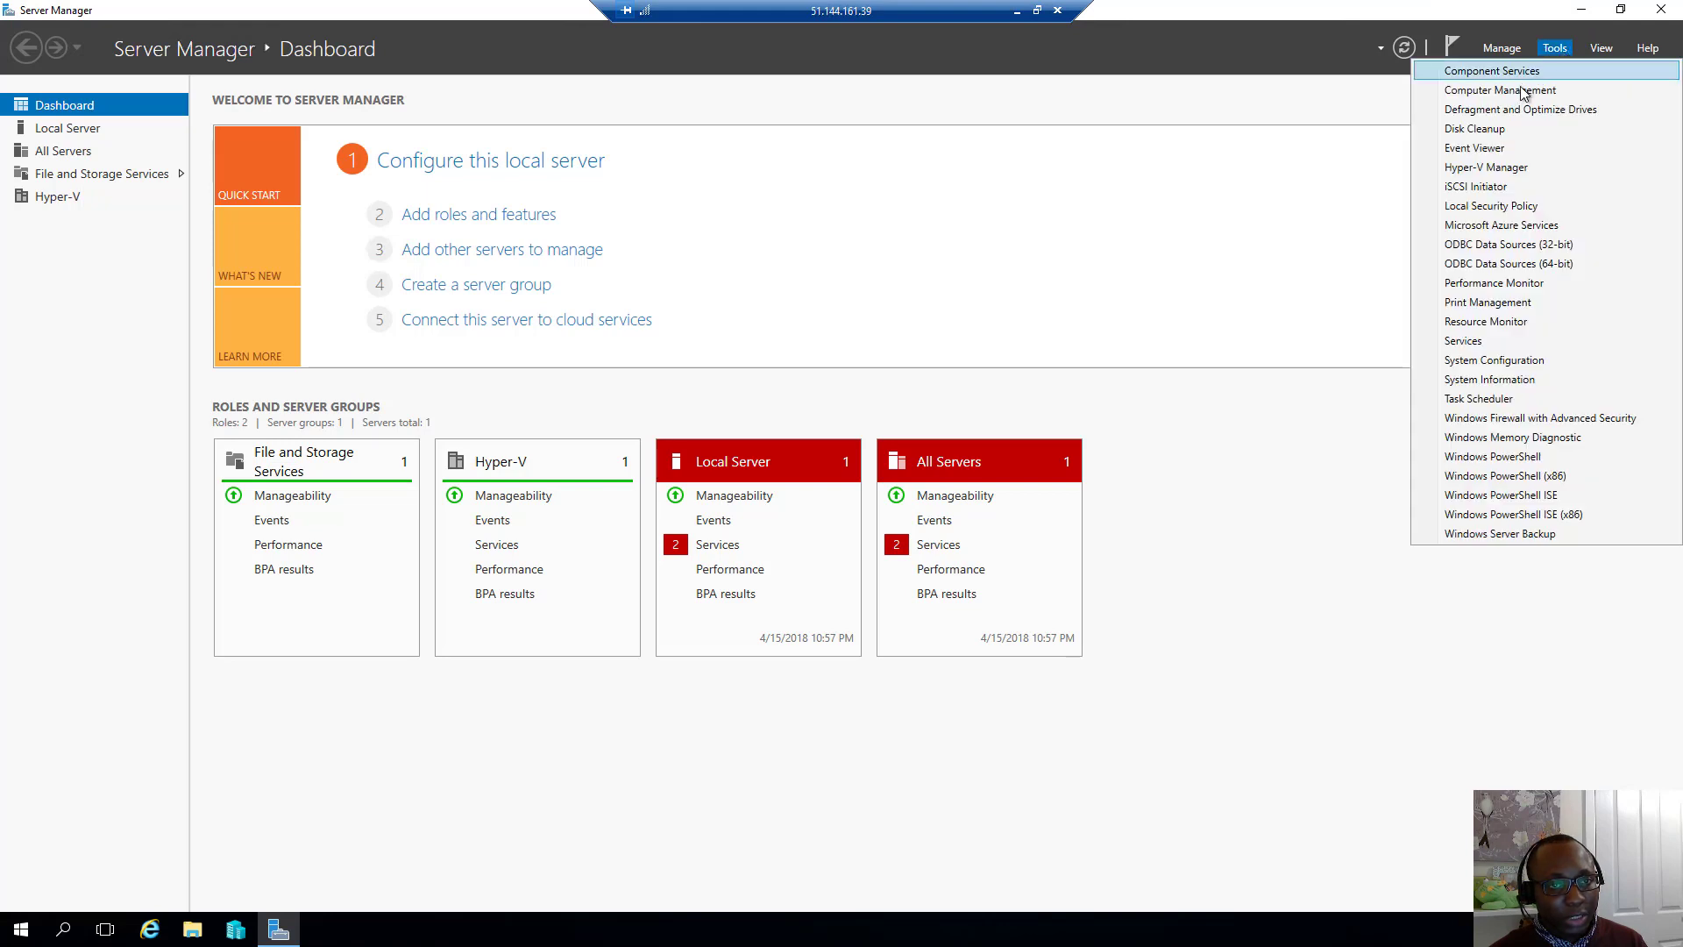
left_click(1488, 169)
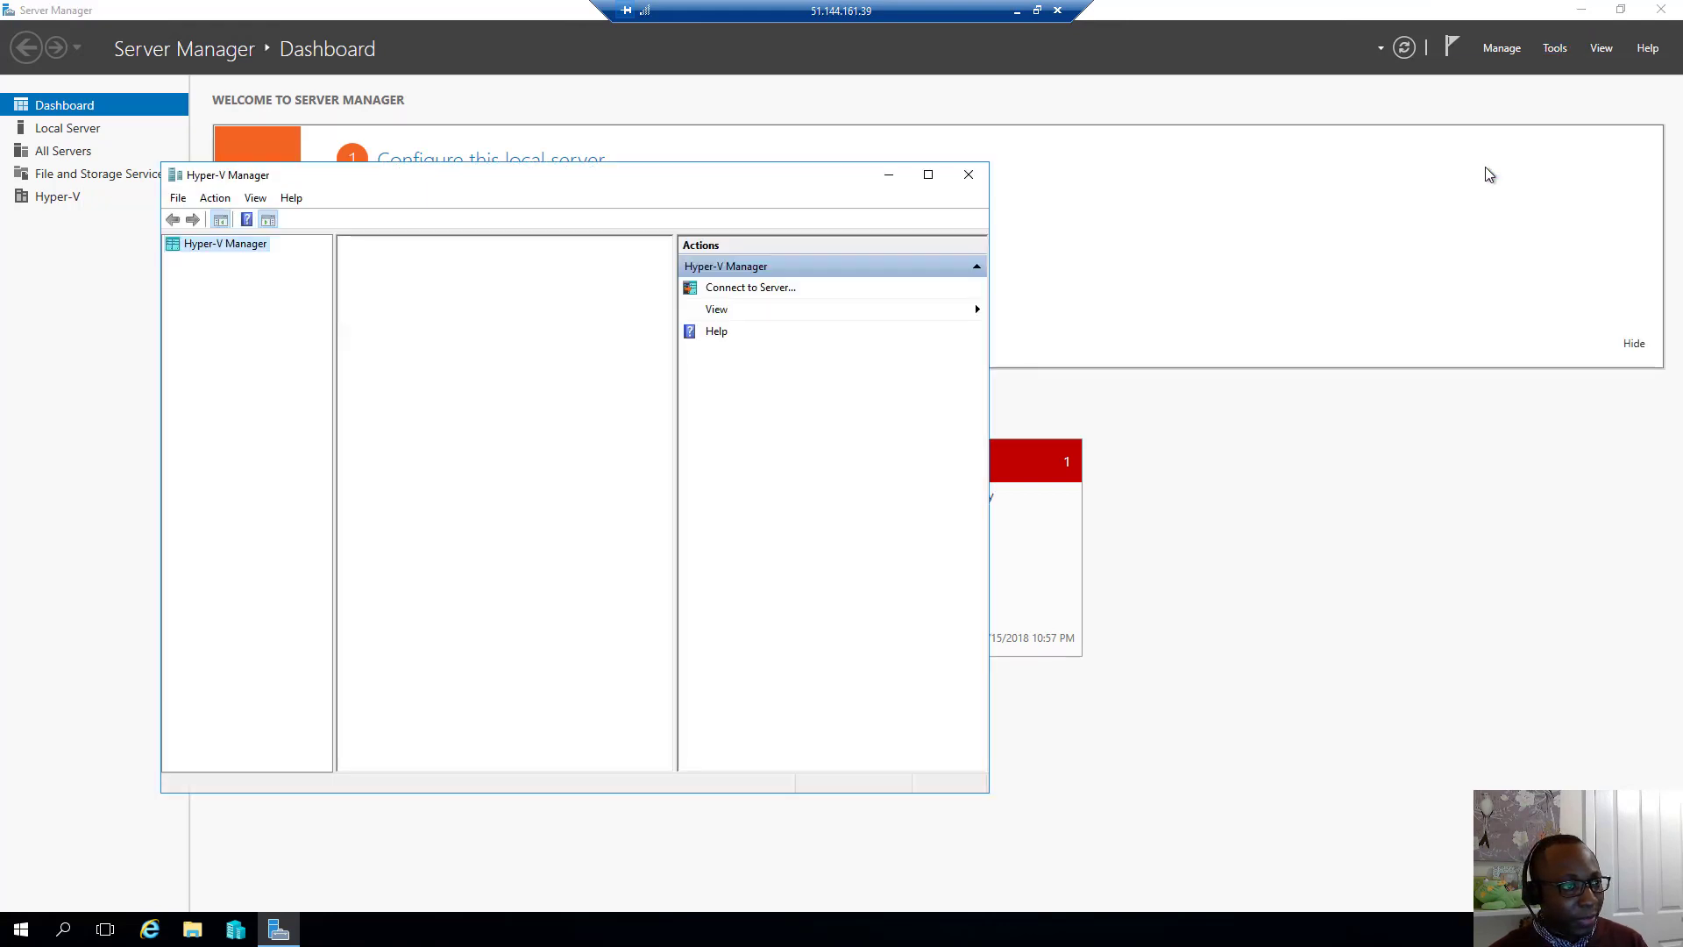
left_click(240, 260)
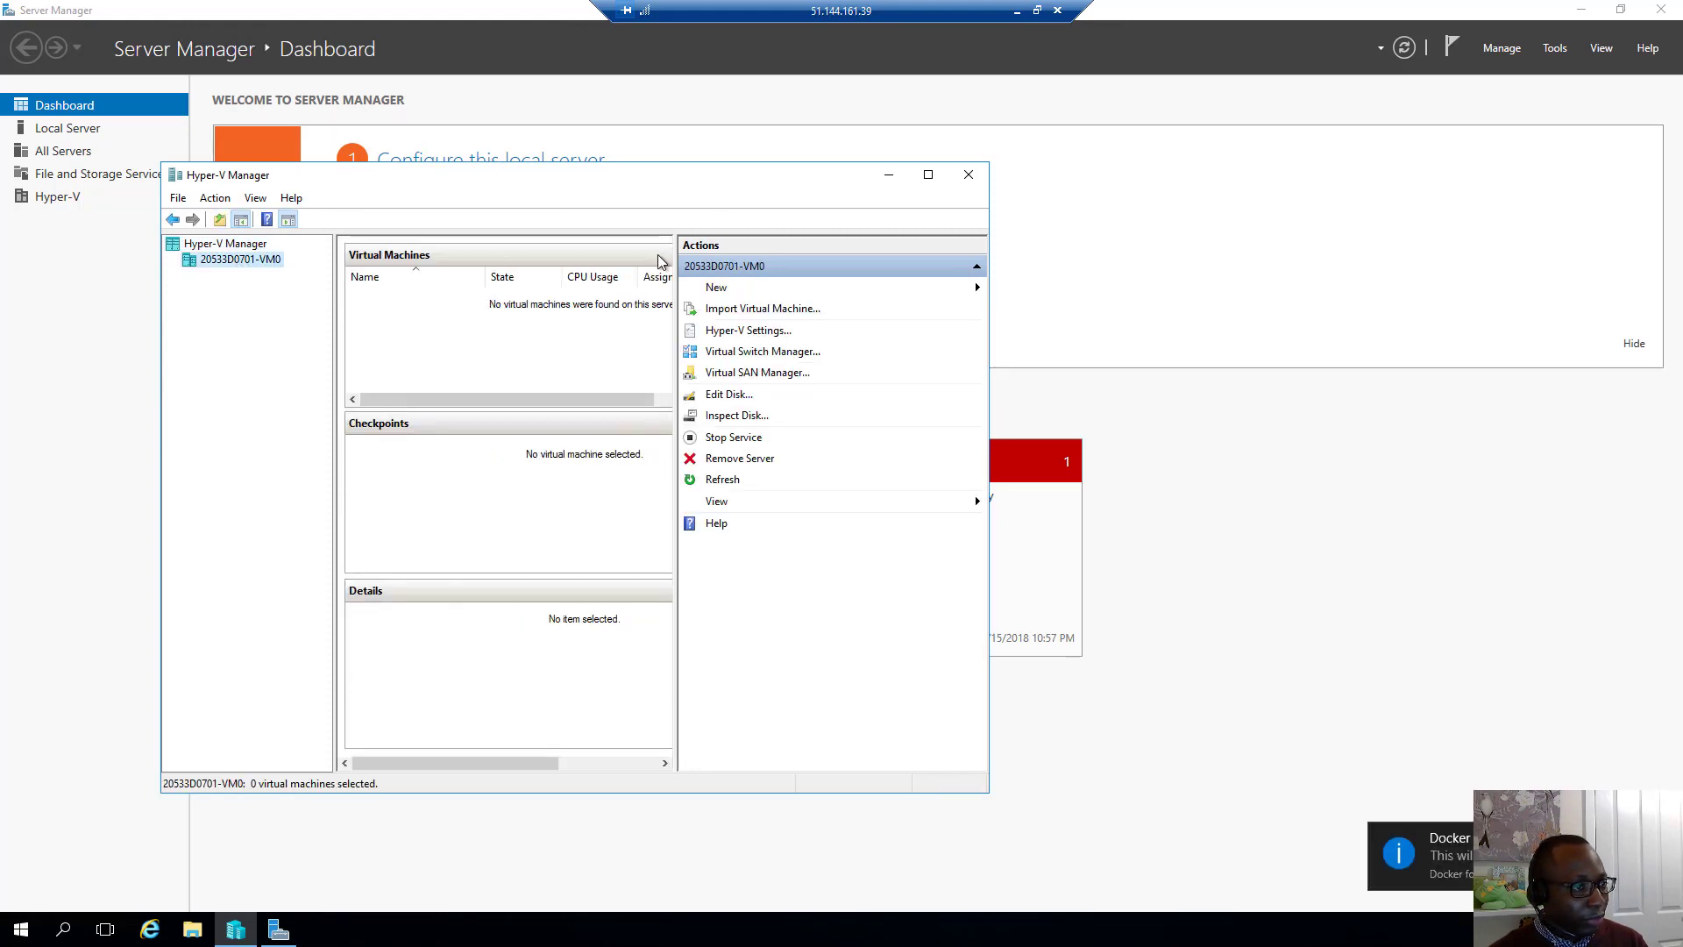
left_click(928, 175)
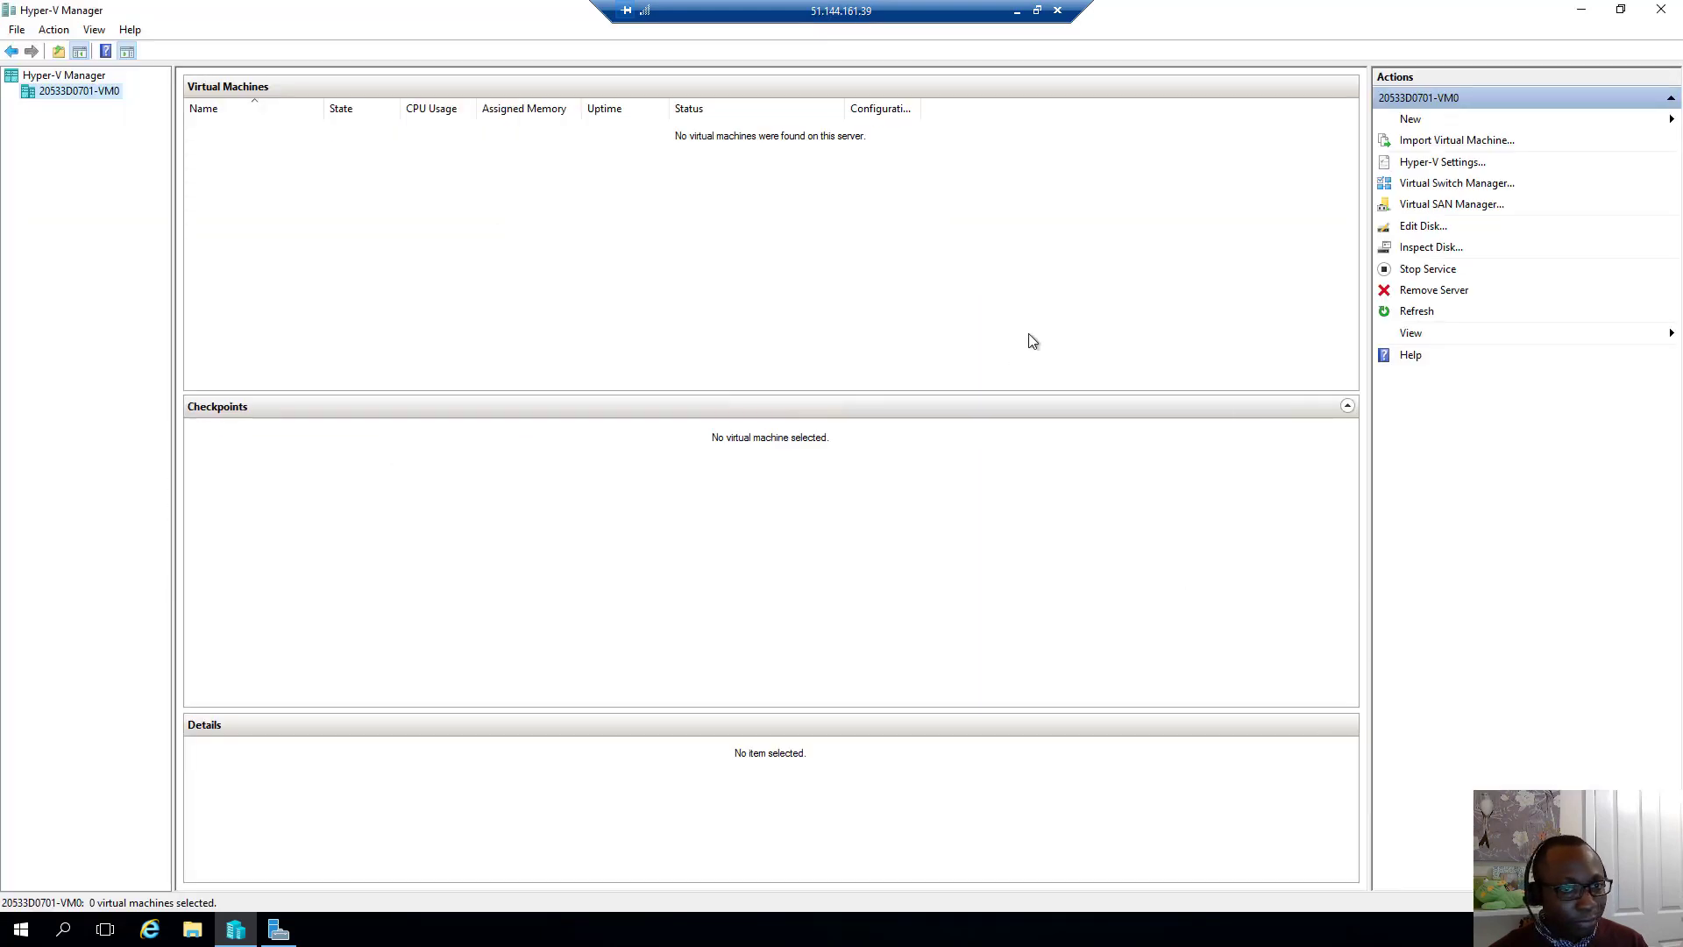
Refresh the host's VM list until MobyLinuxVM appears, then select it to view its details
left_click(1424, 314)
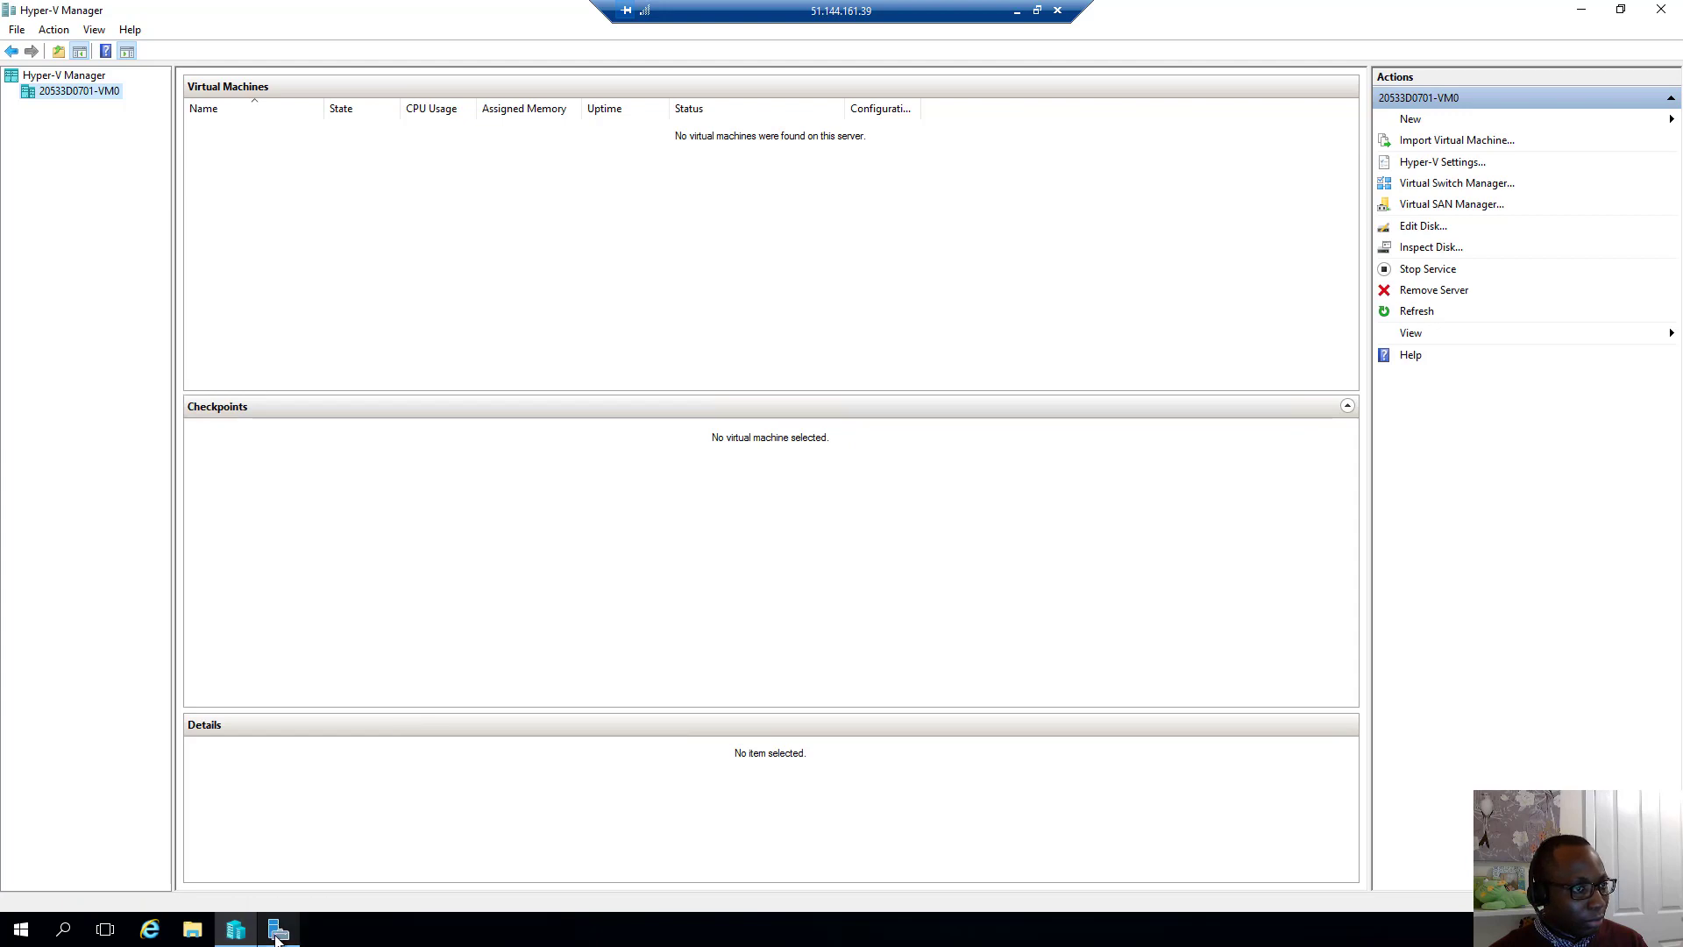
mouse_move(276, 937)
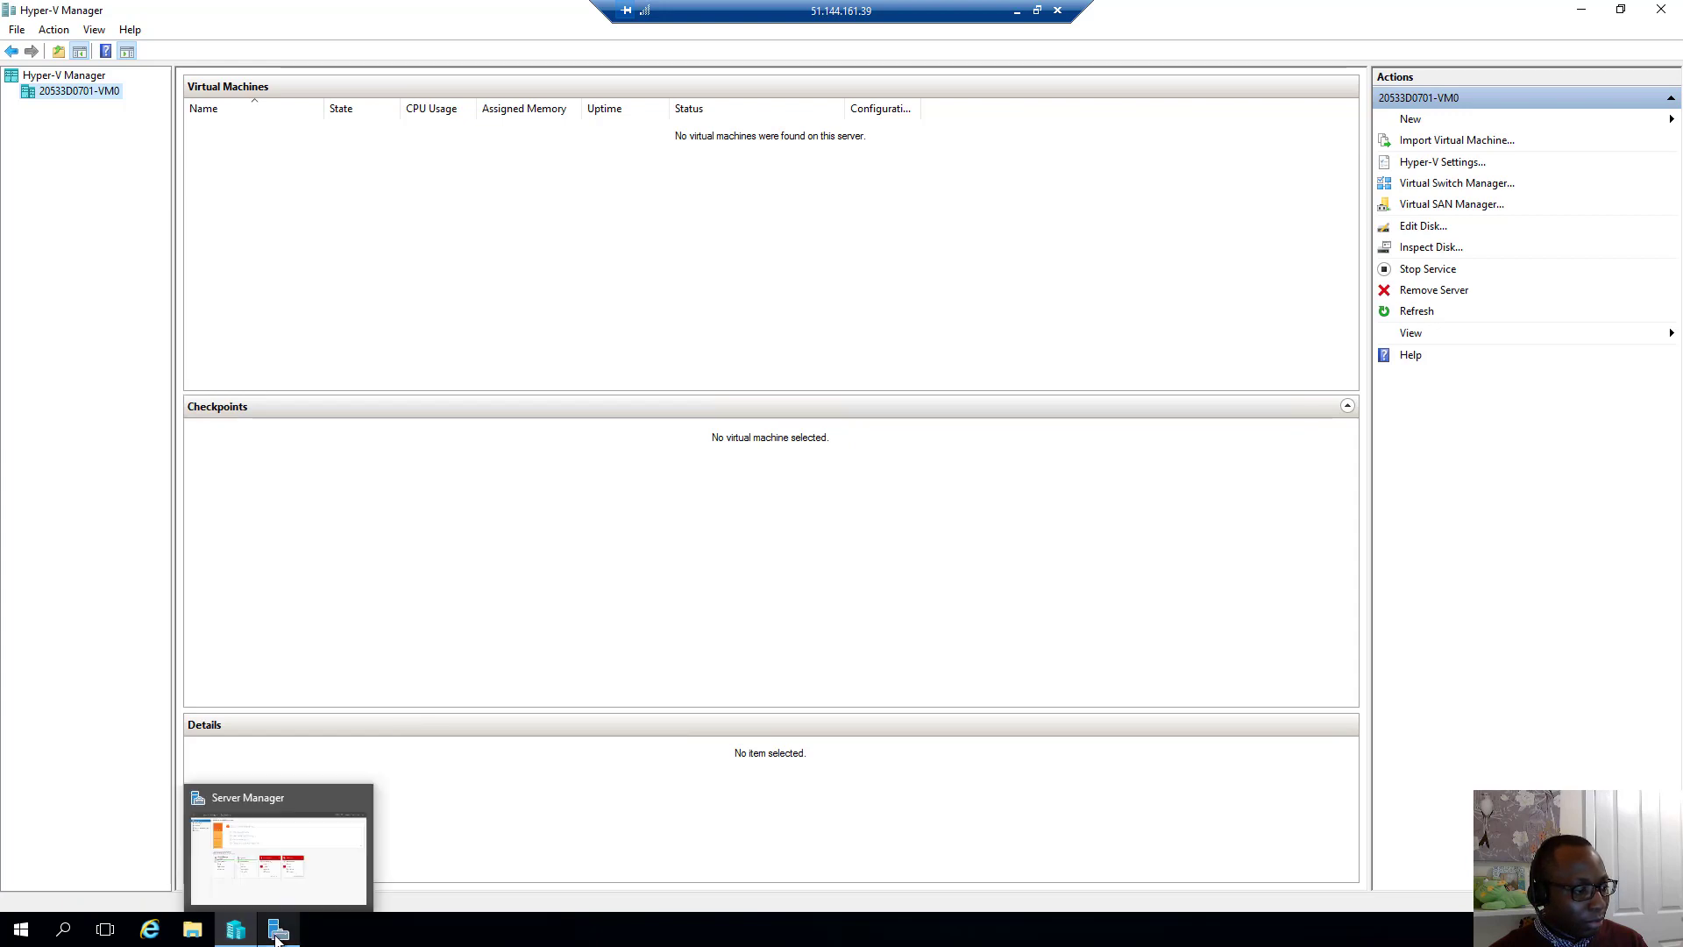
left_click(276, 937)
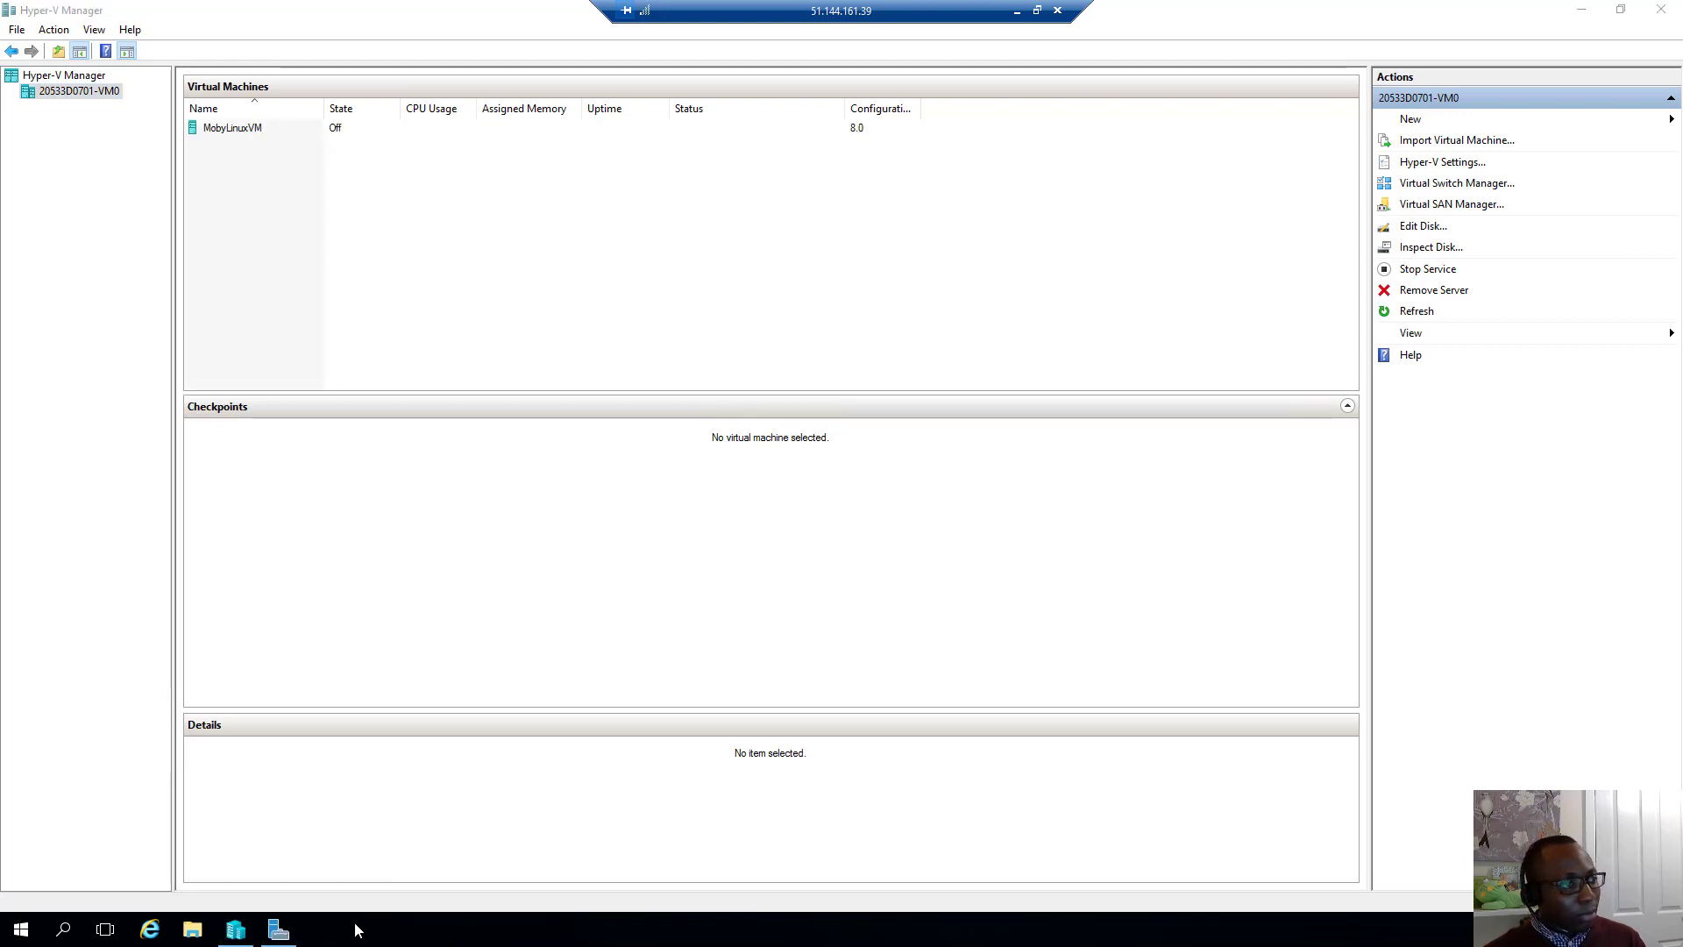
left_click(235, 132)
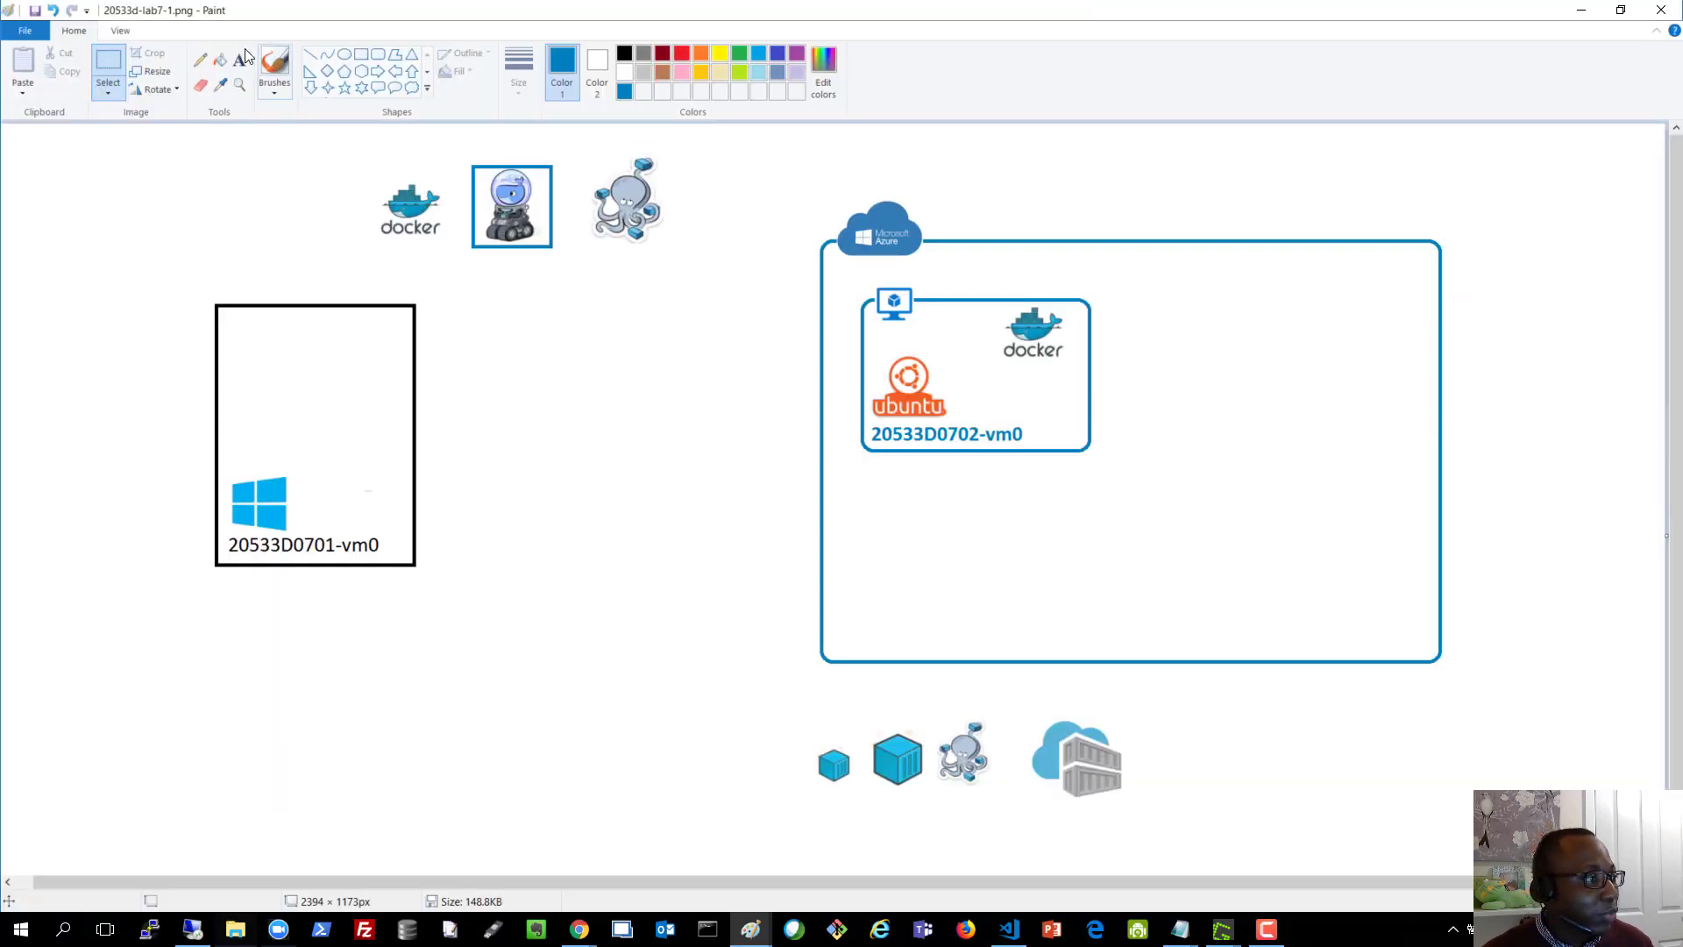
Drag the Docker logo, robot and octopus images into the 20533D0701-vm0 box
left_click_drag(372, 176, 280, 349)
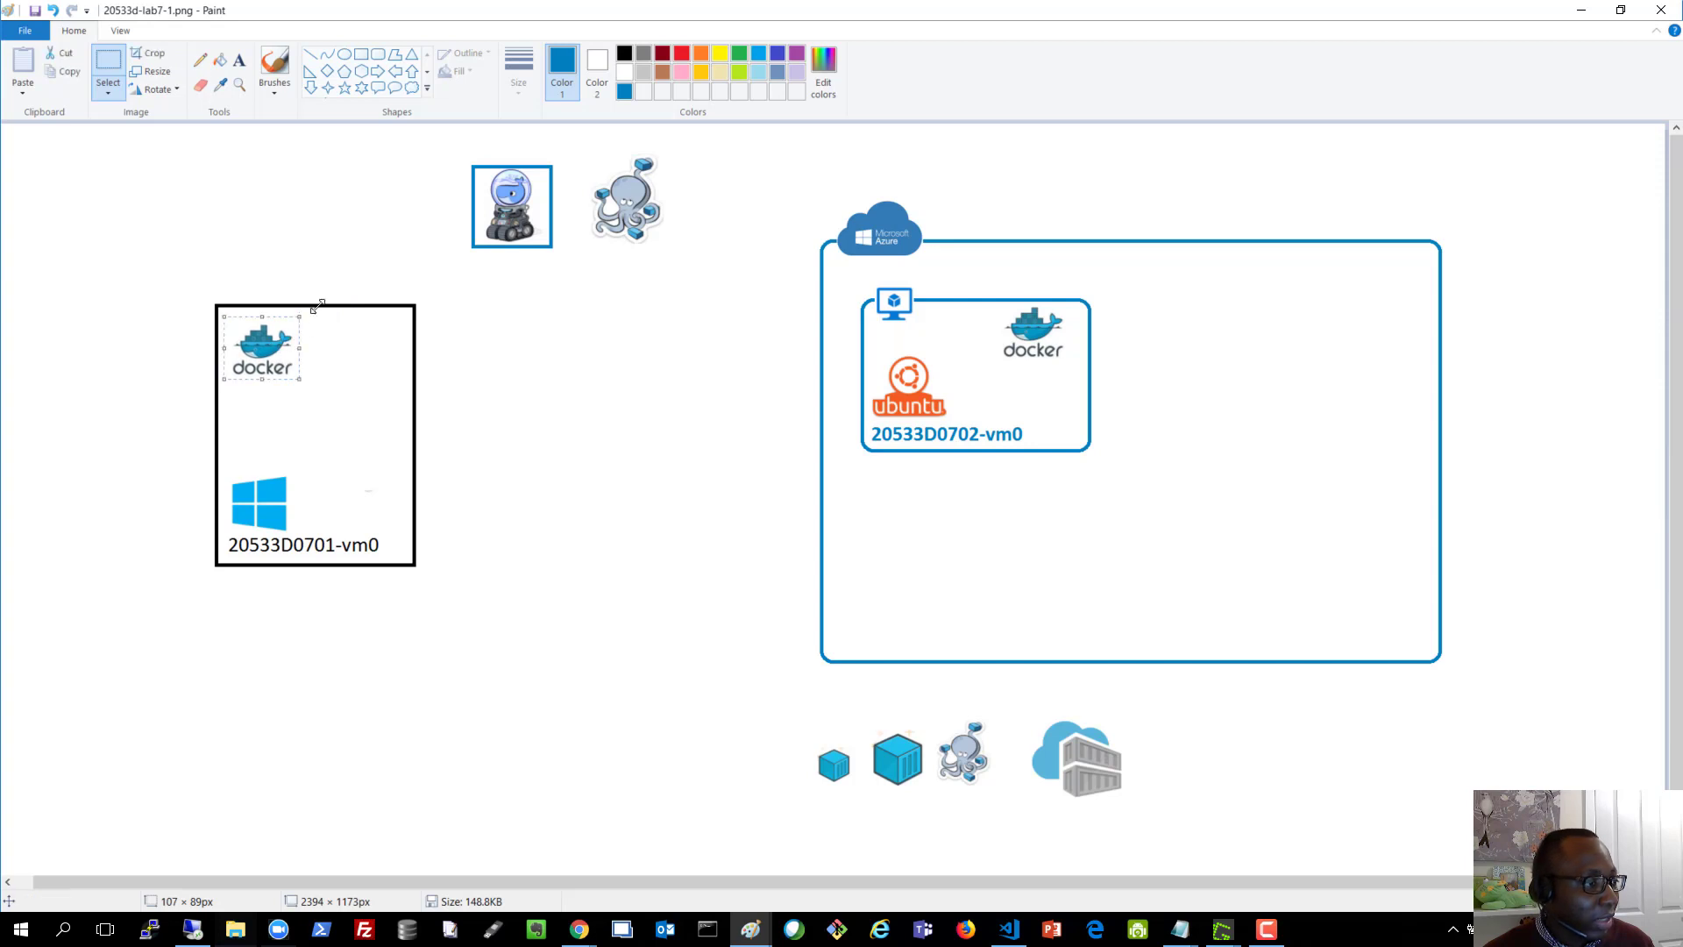
left_click(407, 164)
left_click_drag(470, 160, 383, 359)
left_click(678, 323)
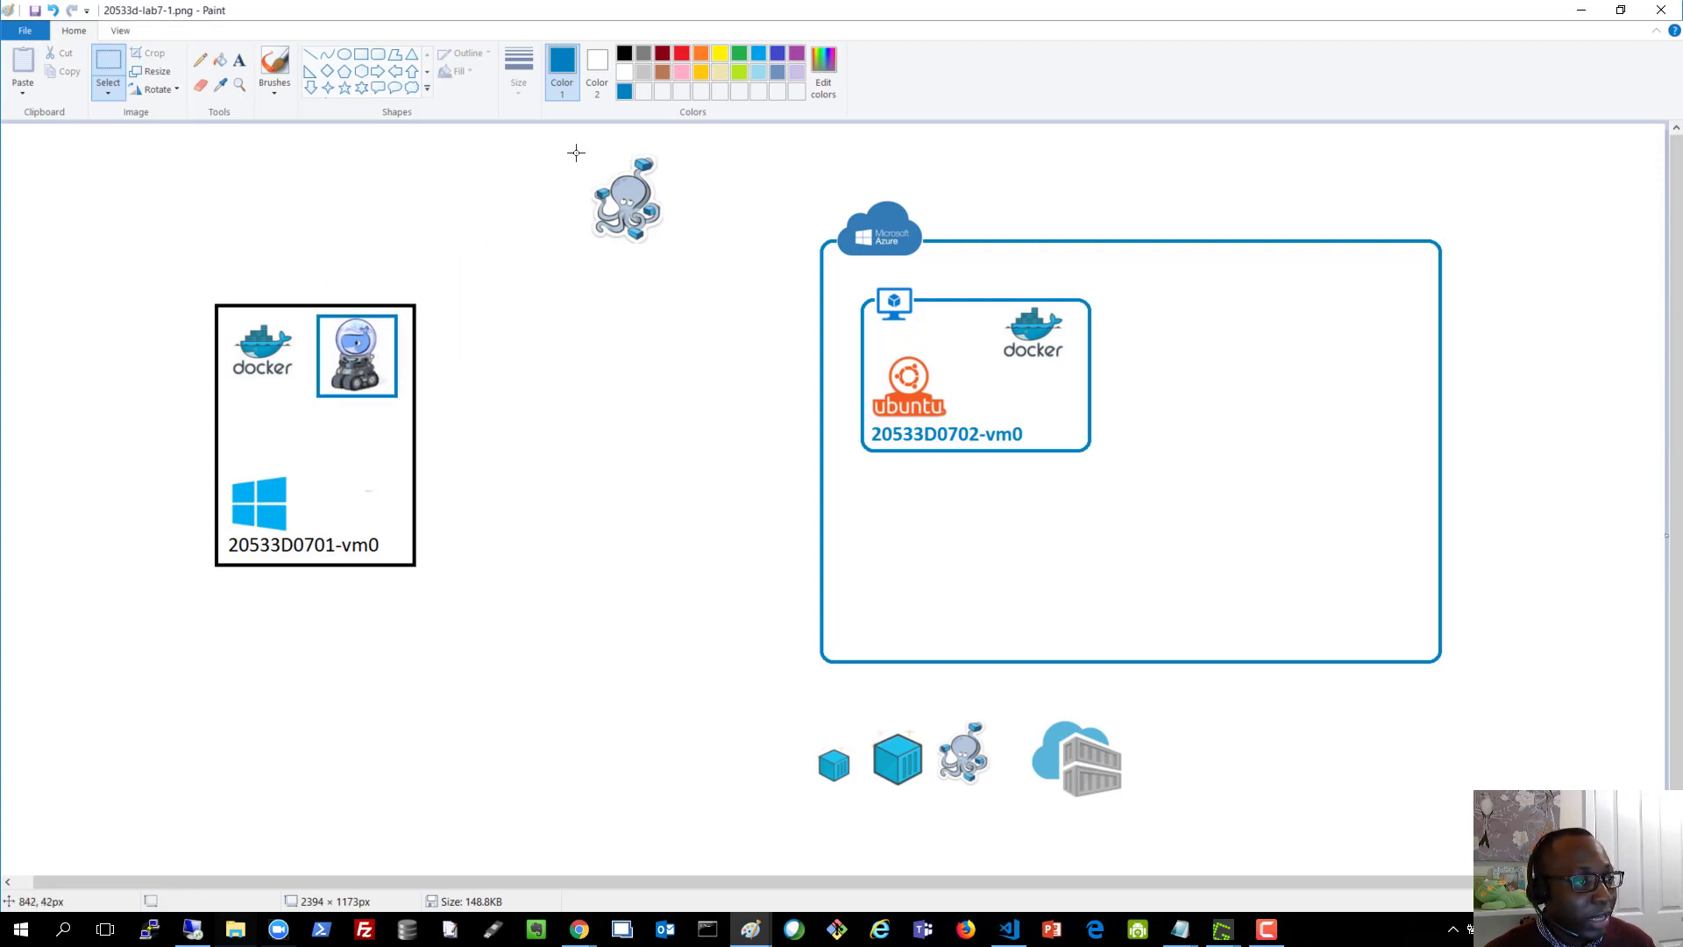
left_click_drag(590, 154, 378, 469)
left_click(534, 399)
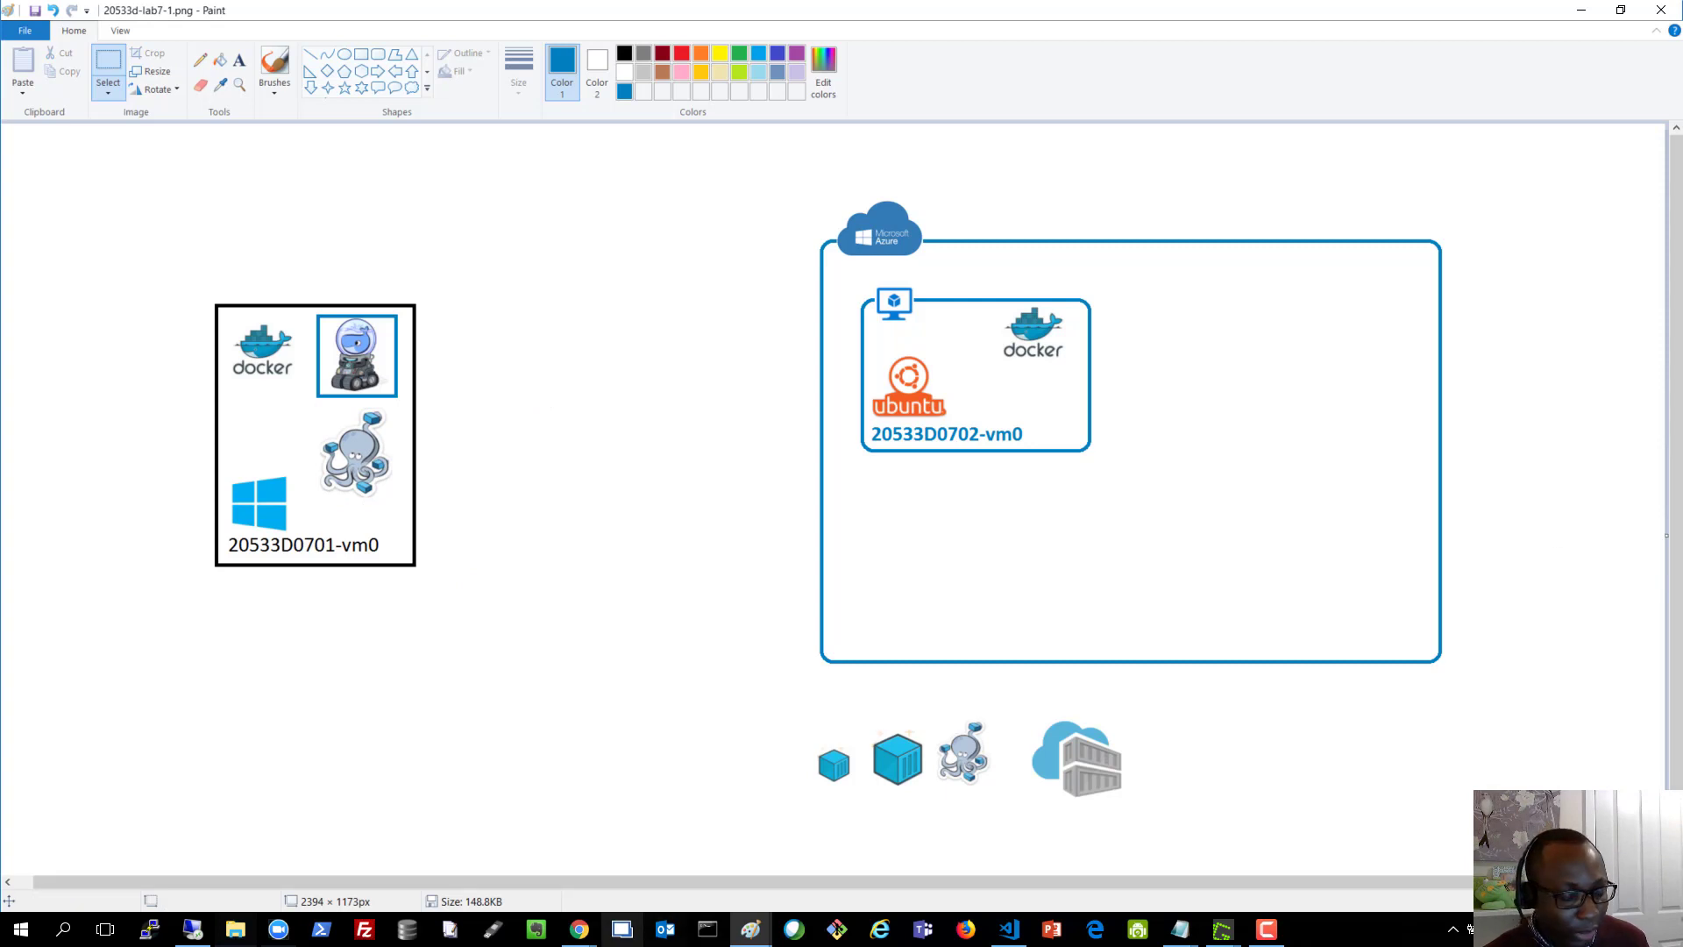
In the remote session, search for cmd and run Command Prompt as administrator
left_click(192, 937)
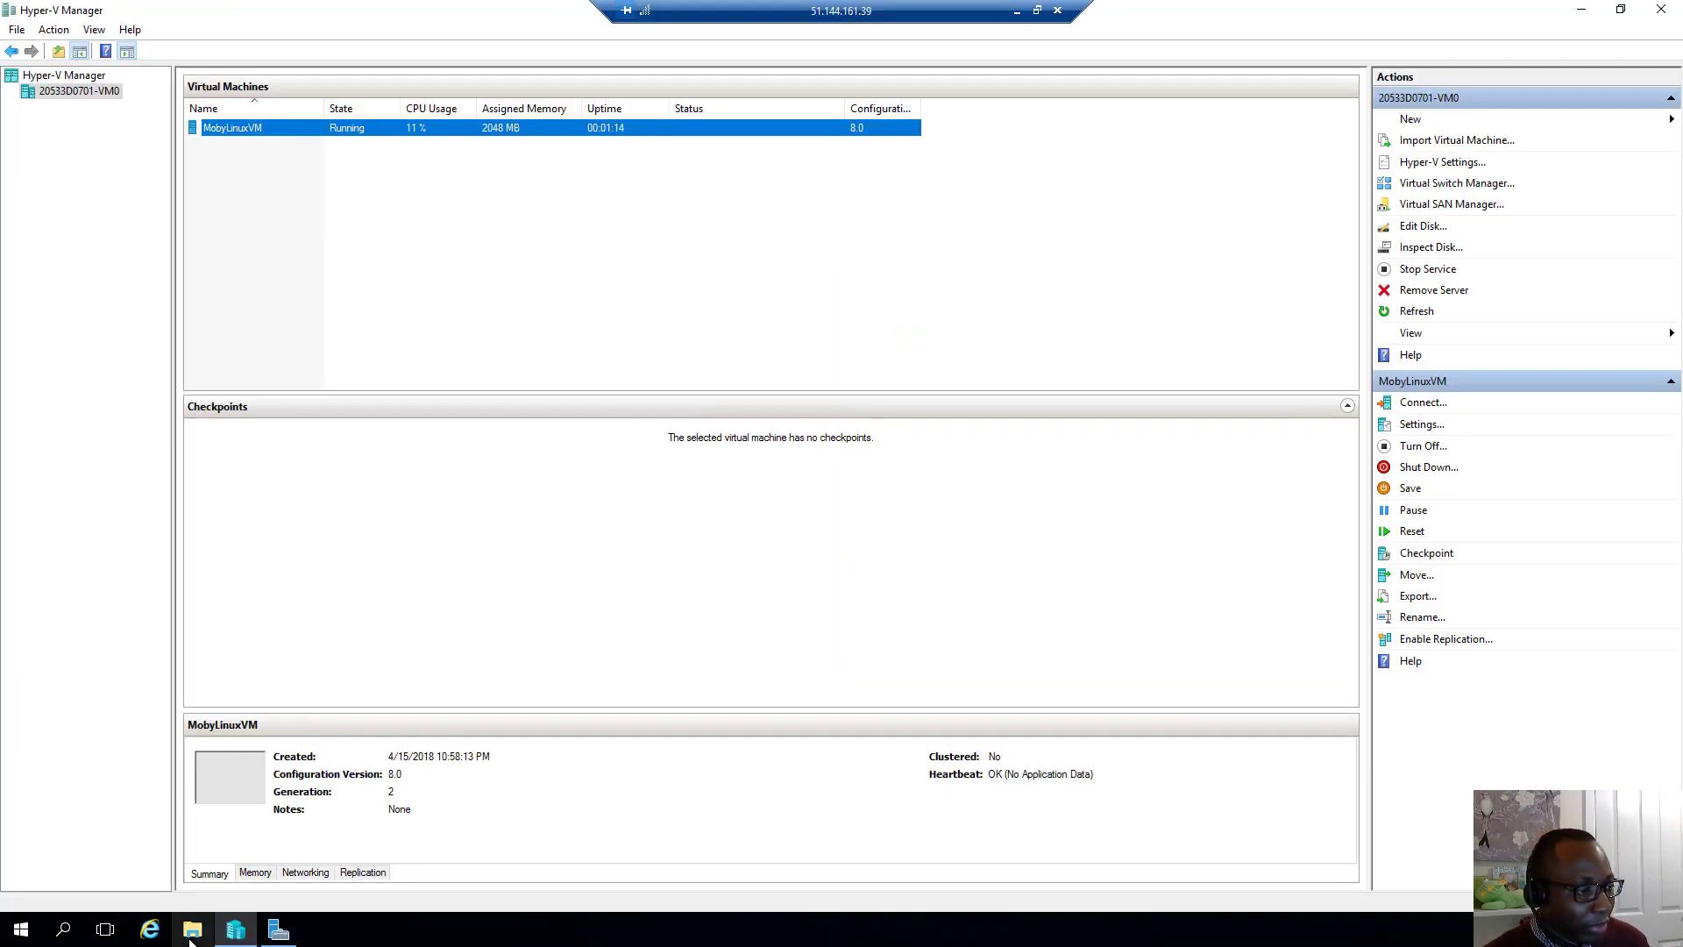
left_click(60, 931)
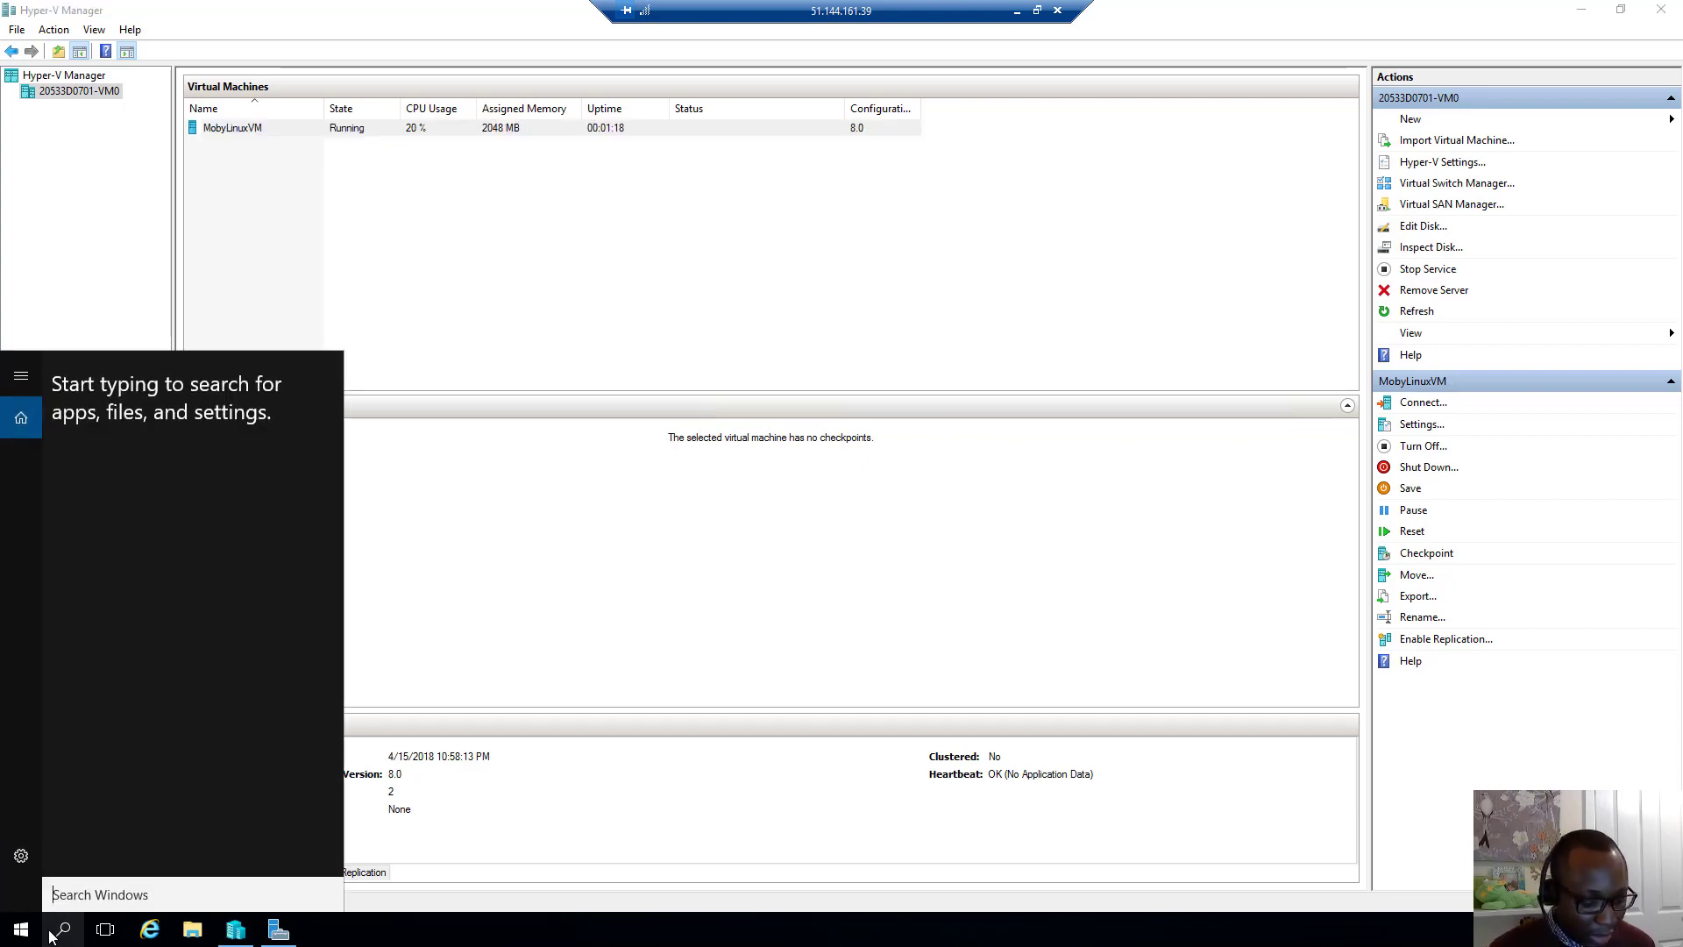
type("c")
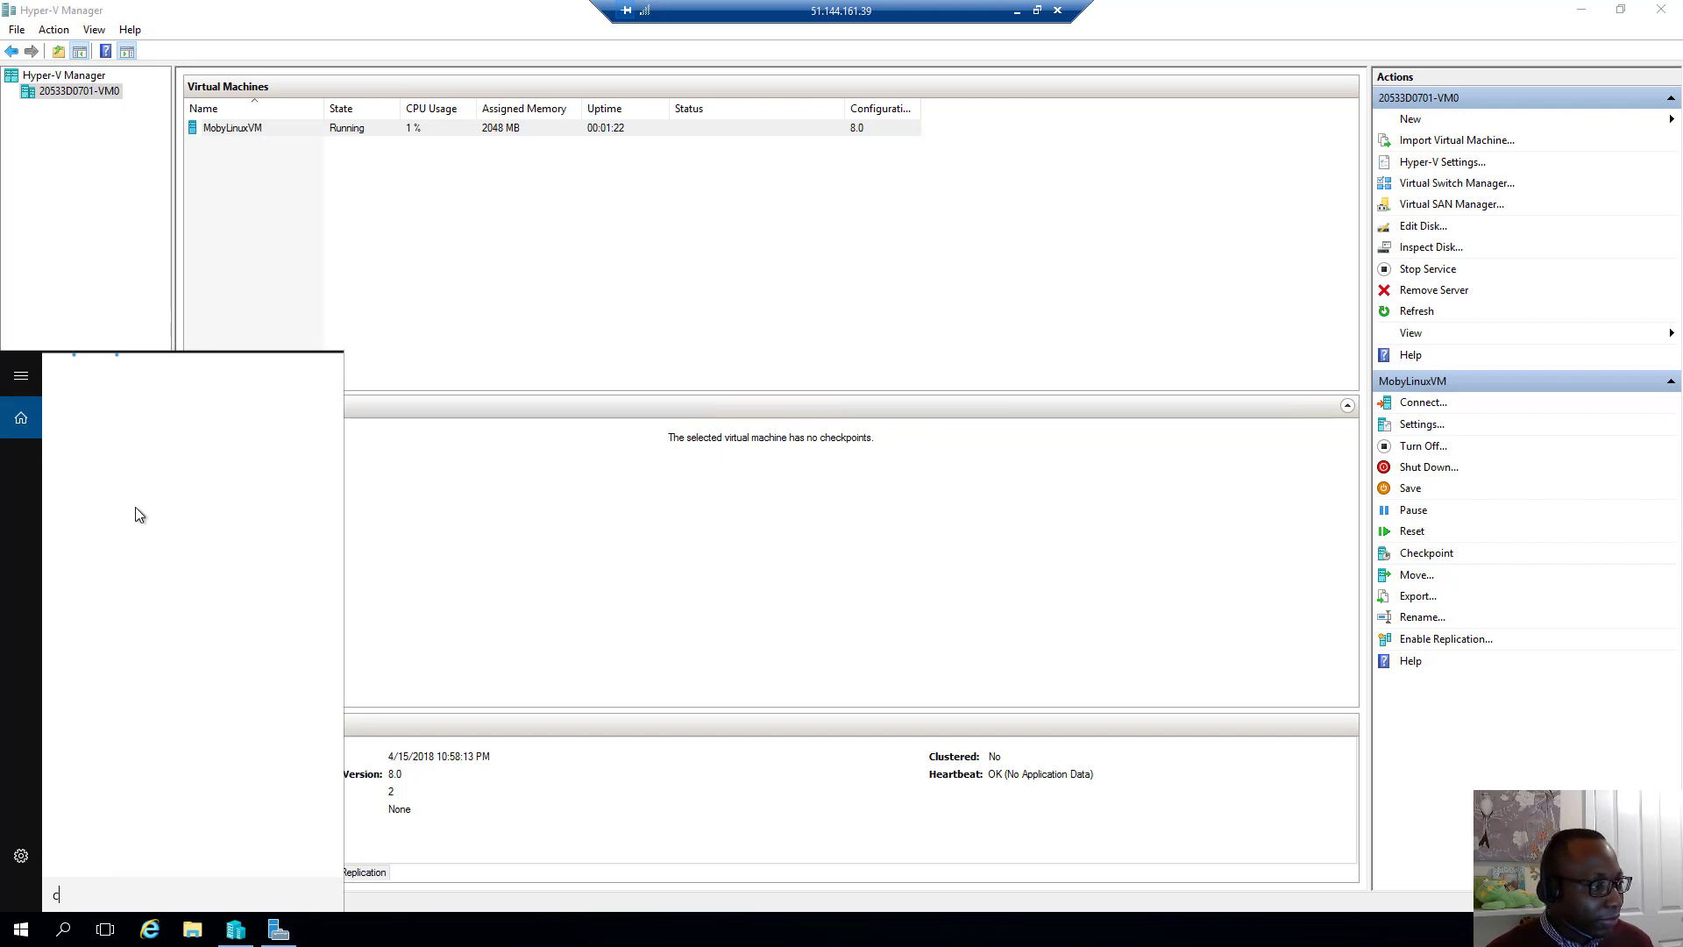
type("md")
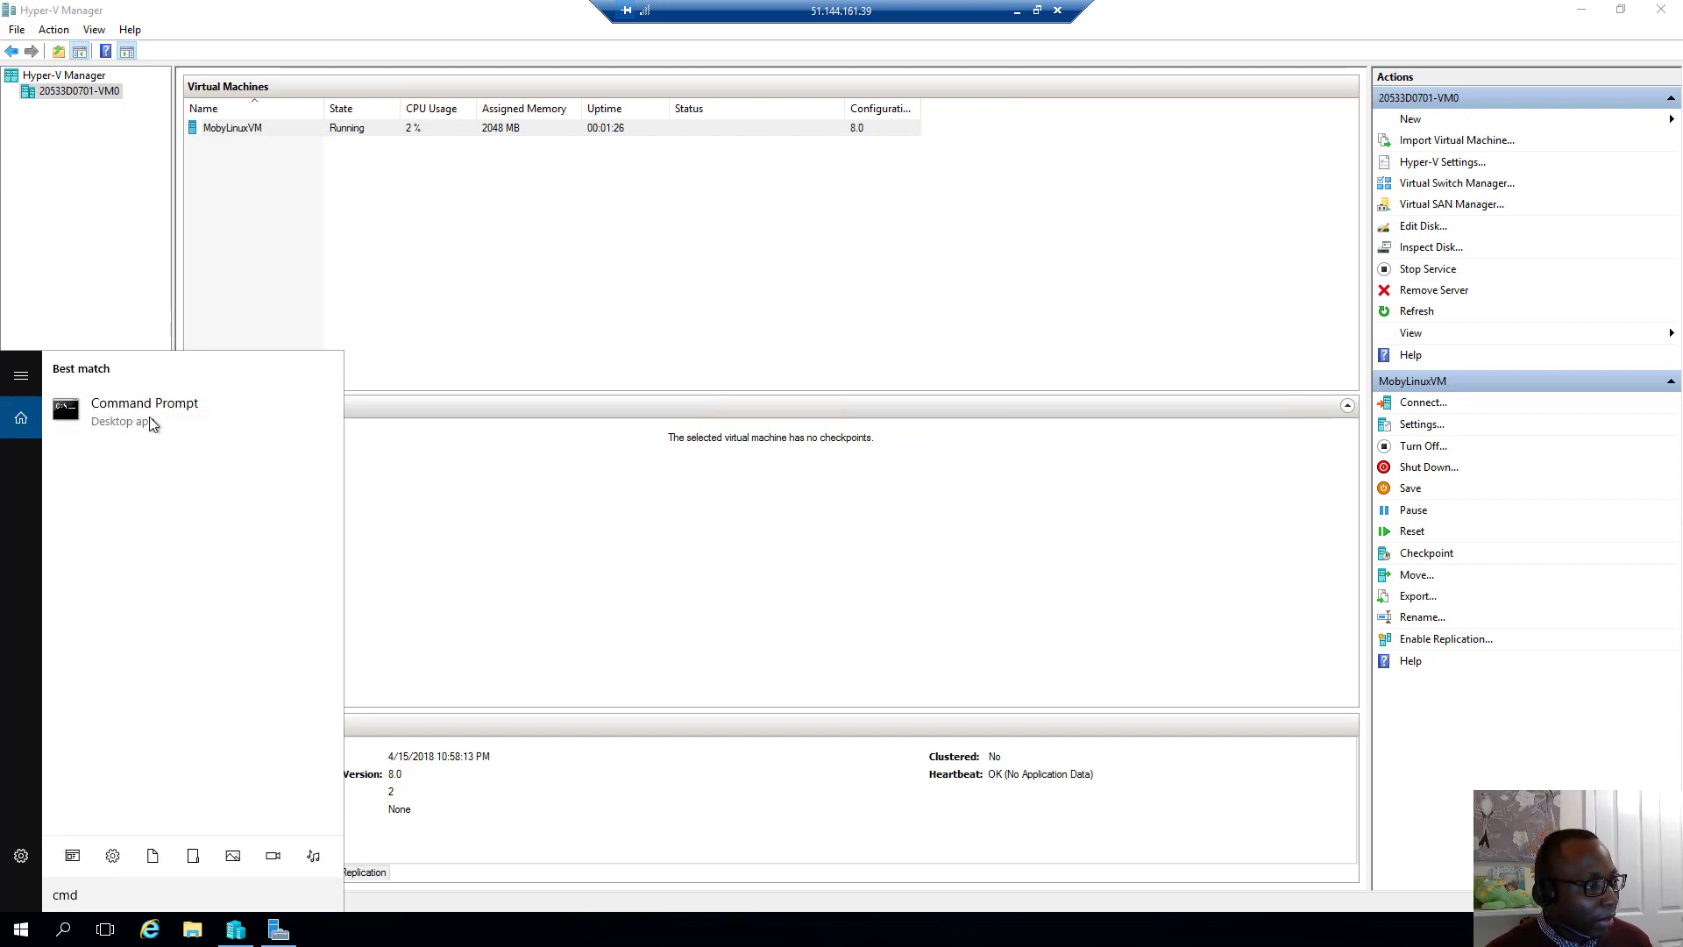
right_click(151, 424)
left_click(175, 443)
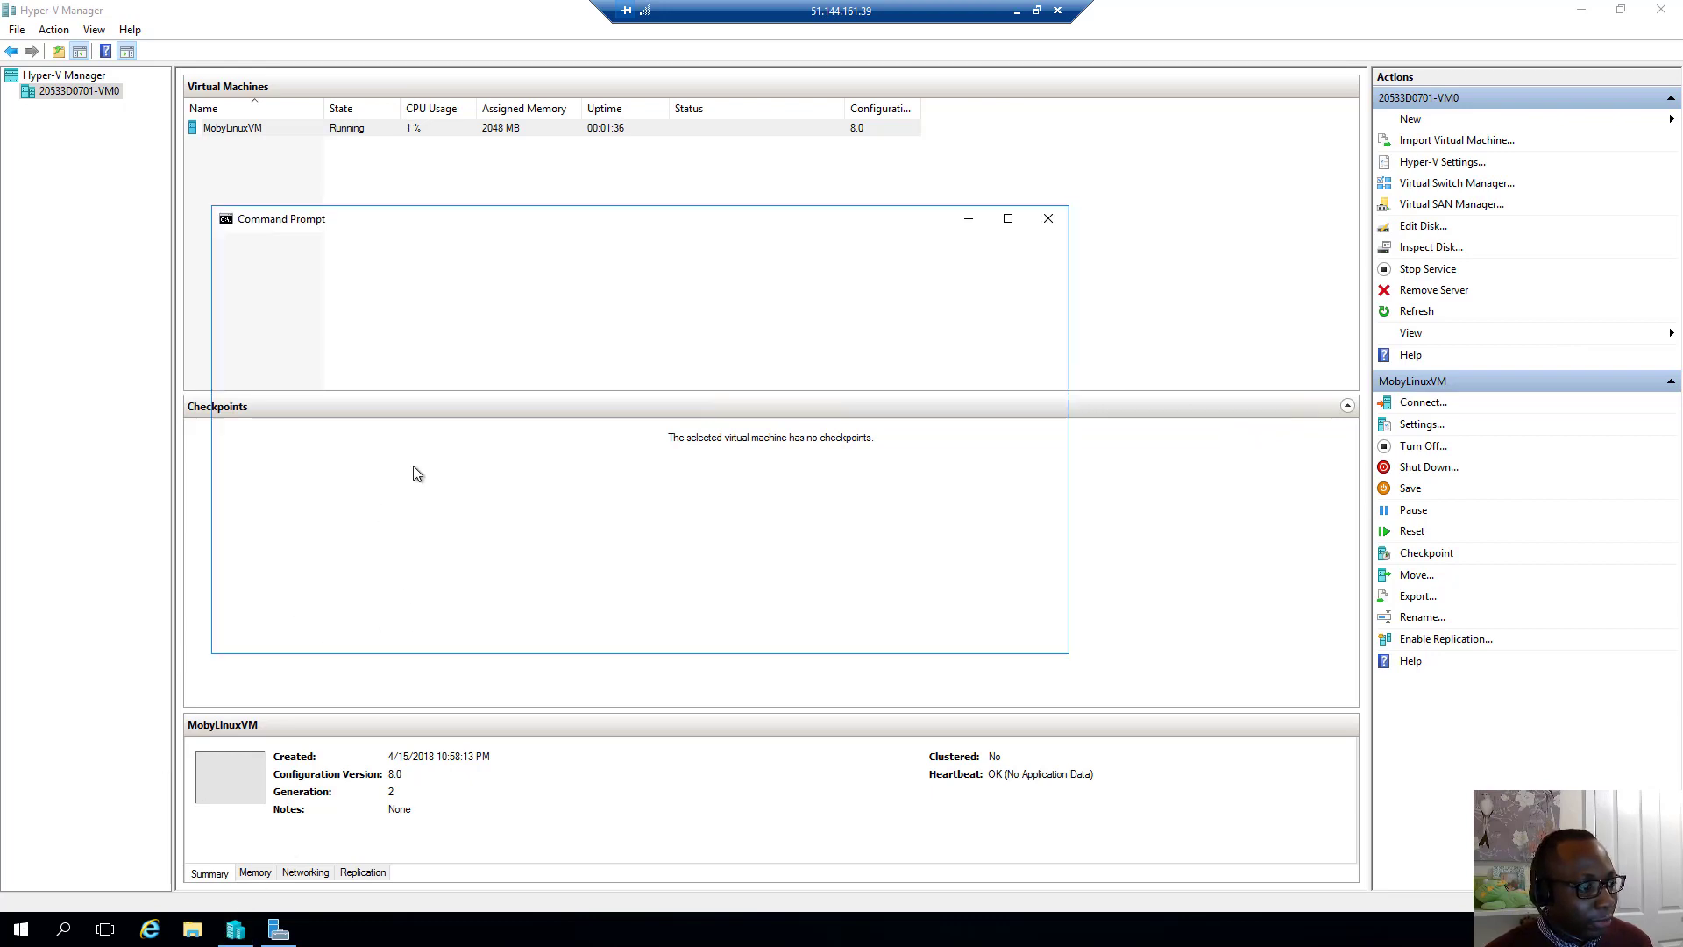
Set the Command Prompt font to bold Consolas at size 24 in its Properties
left_click(227, 222)
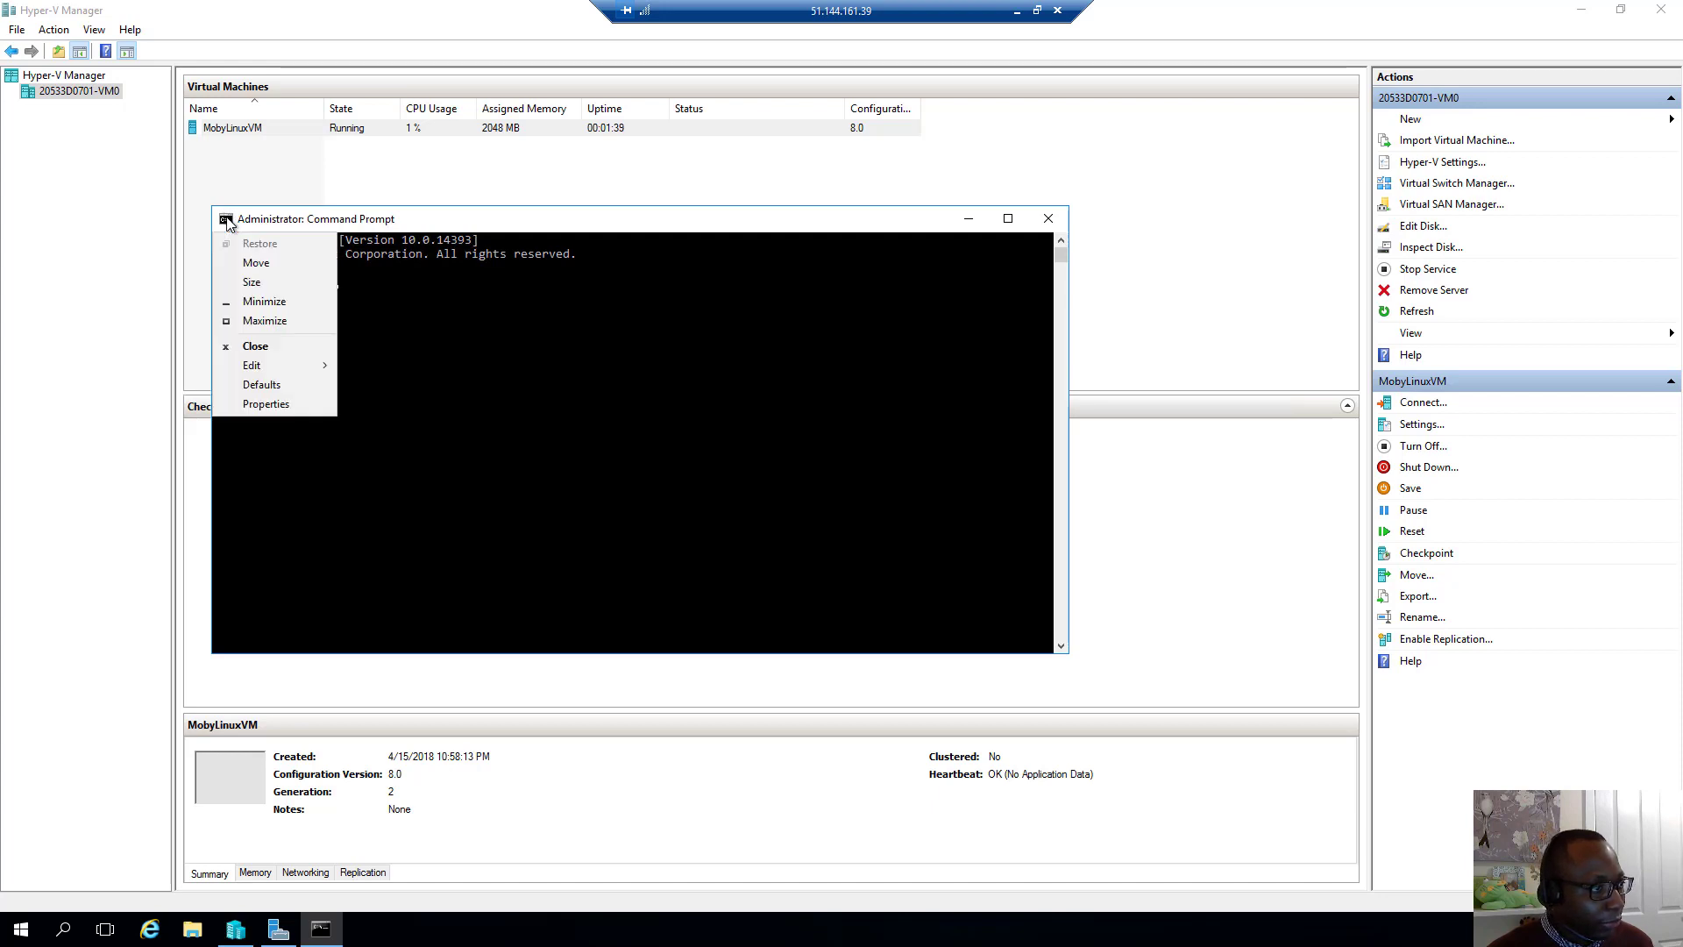
left_click(263, 403)
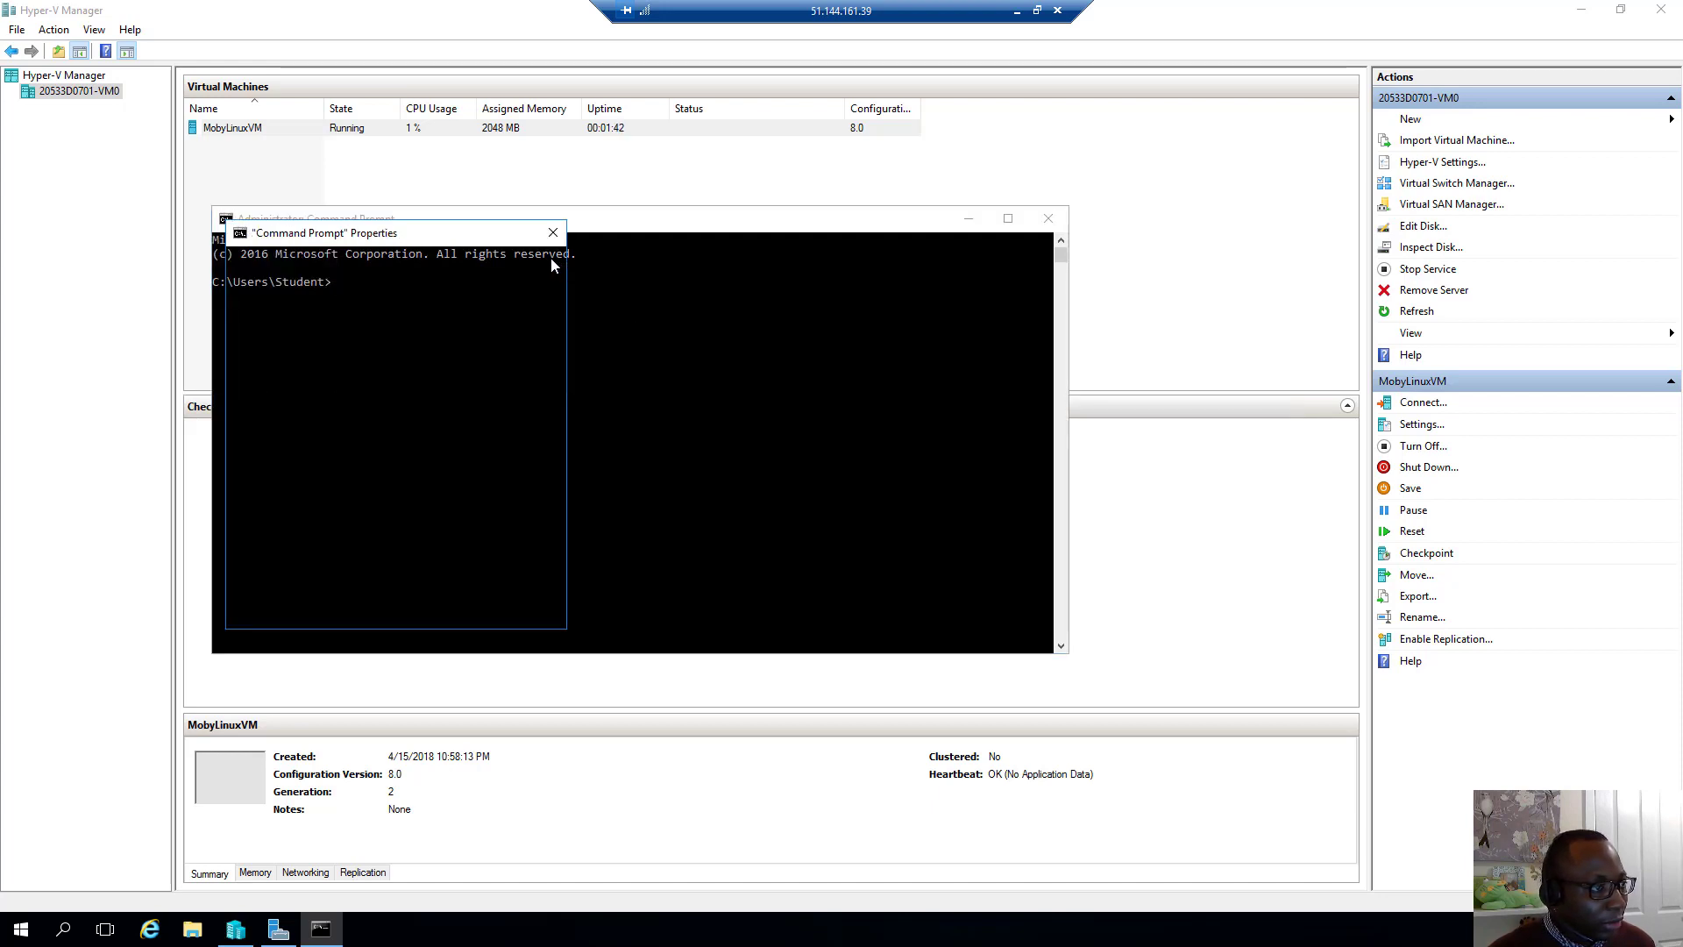
left_click(308, 265)
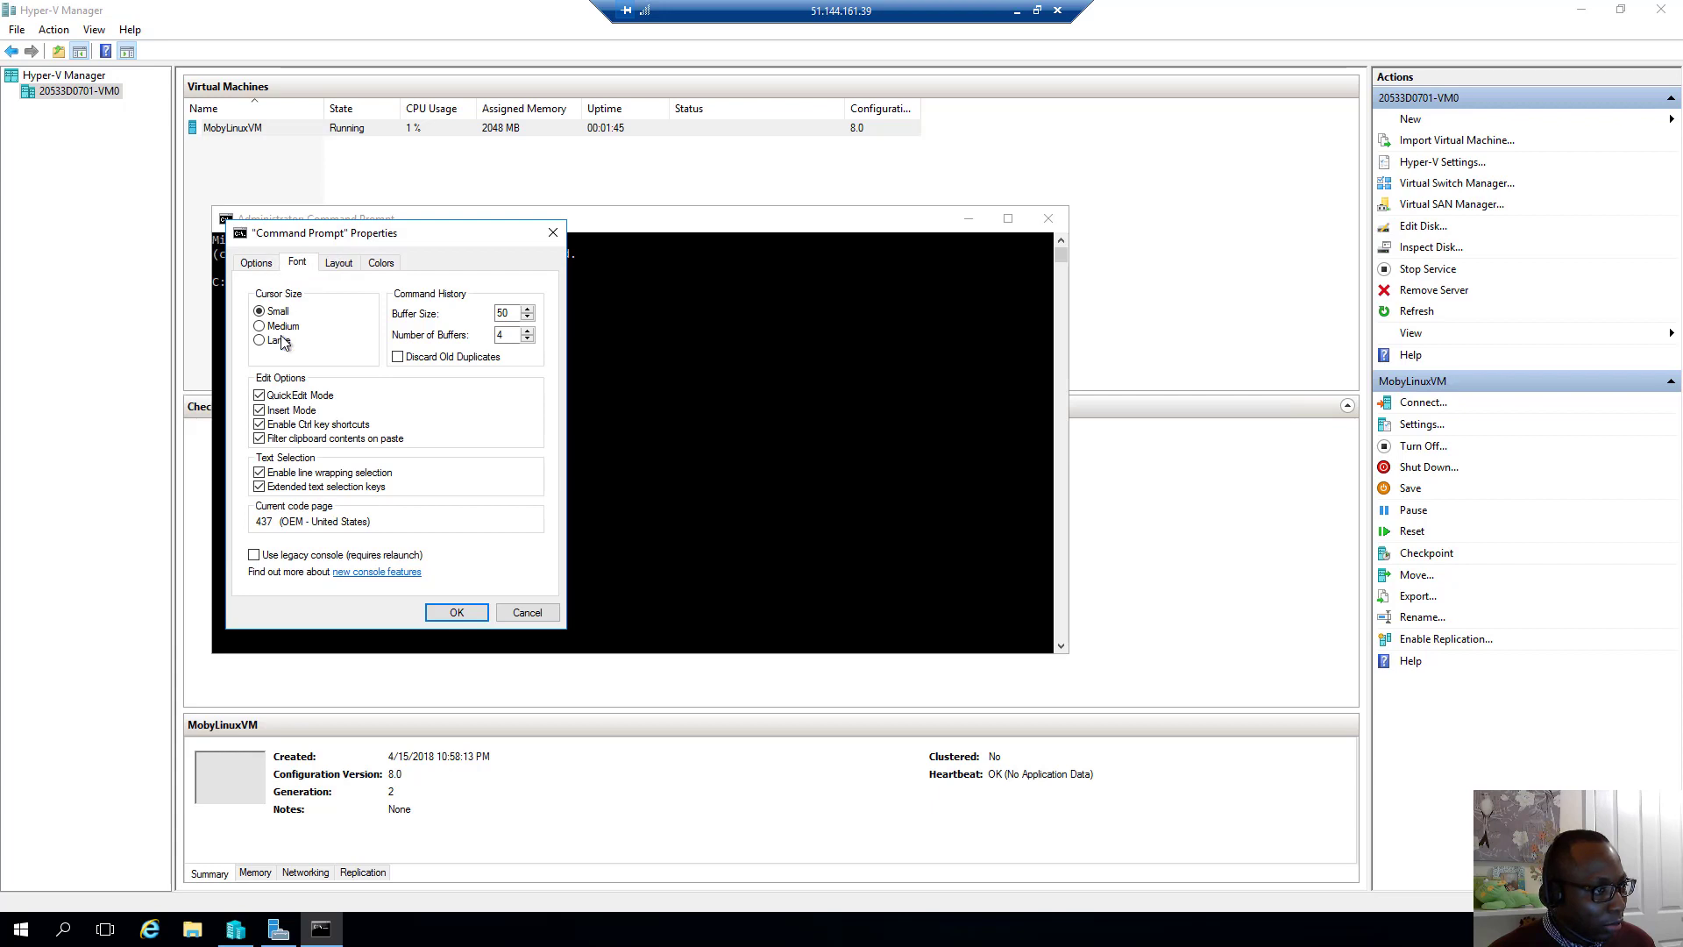
left_click(339, 263)
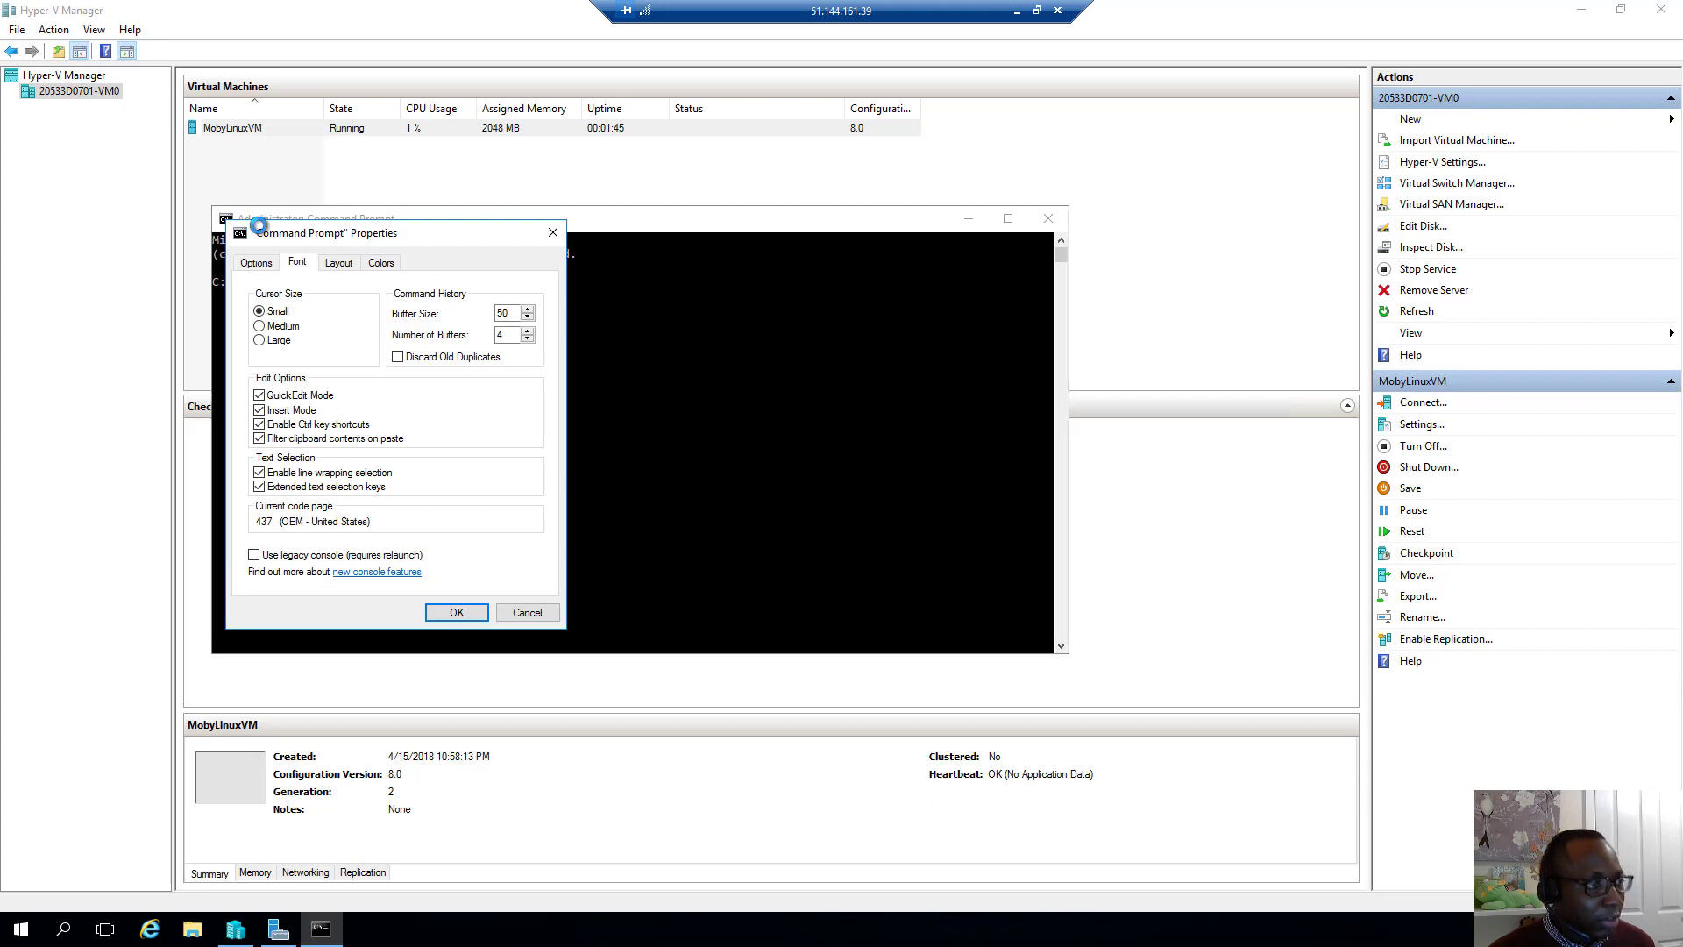
left_click(307, 263)
left_click(262, 357)
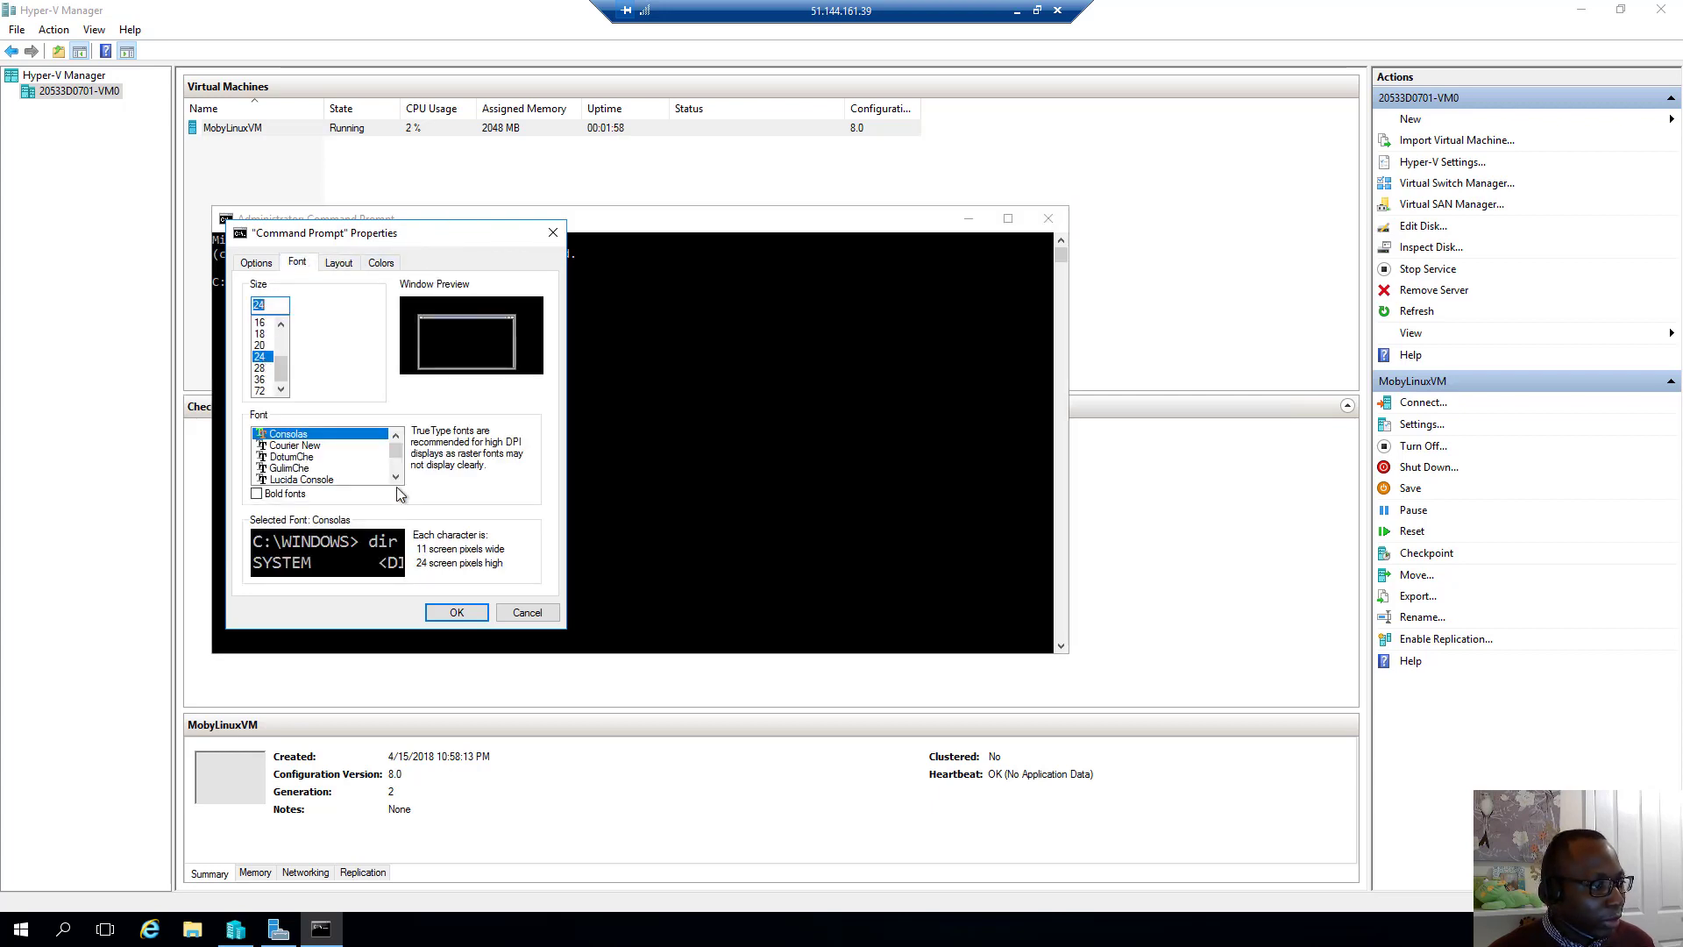
left_click(258, 494)
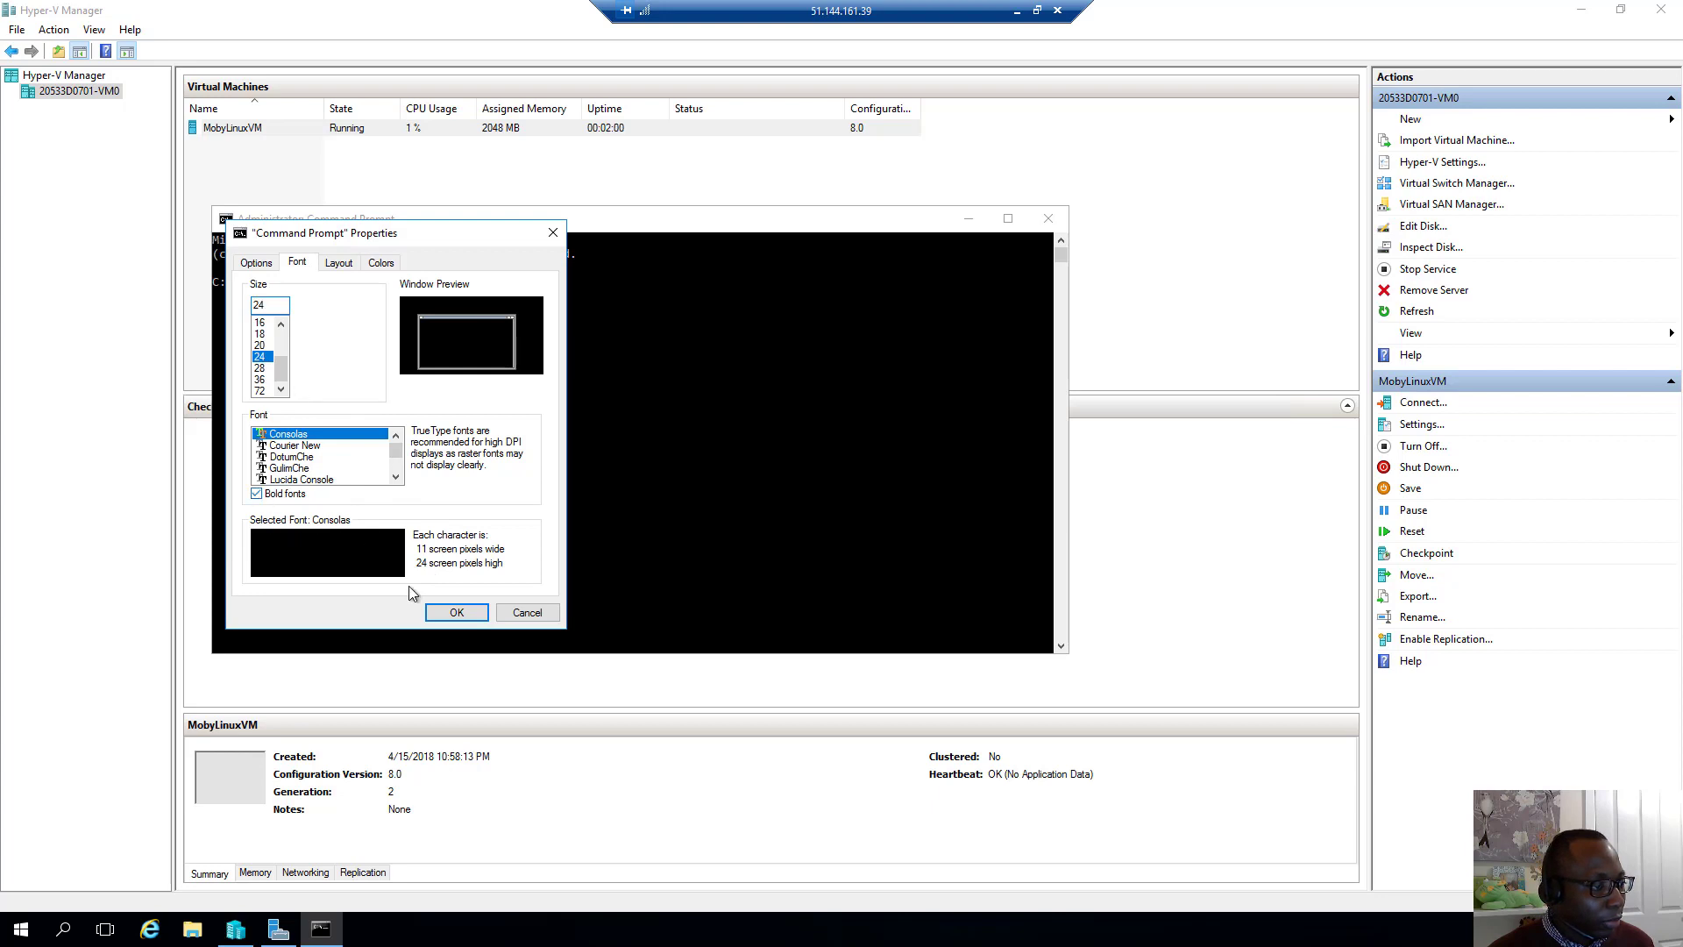
left_click(457, 612)
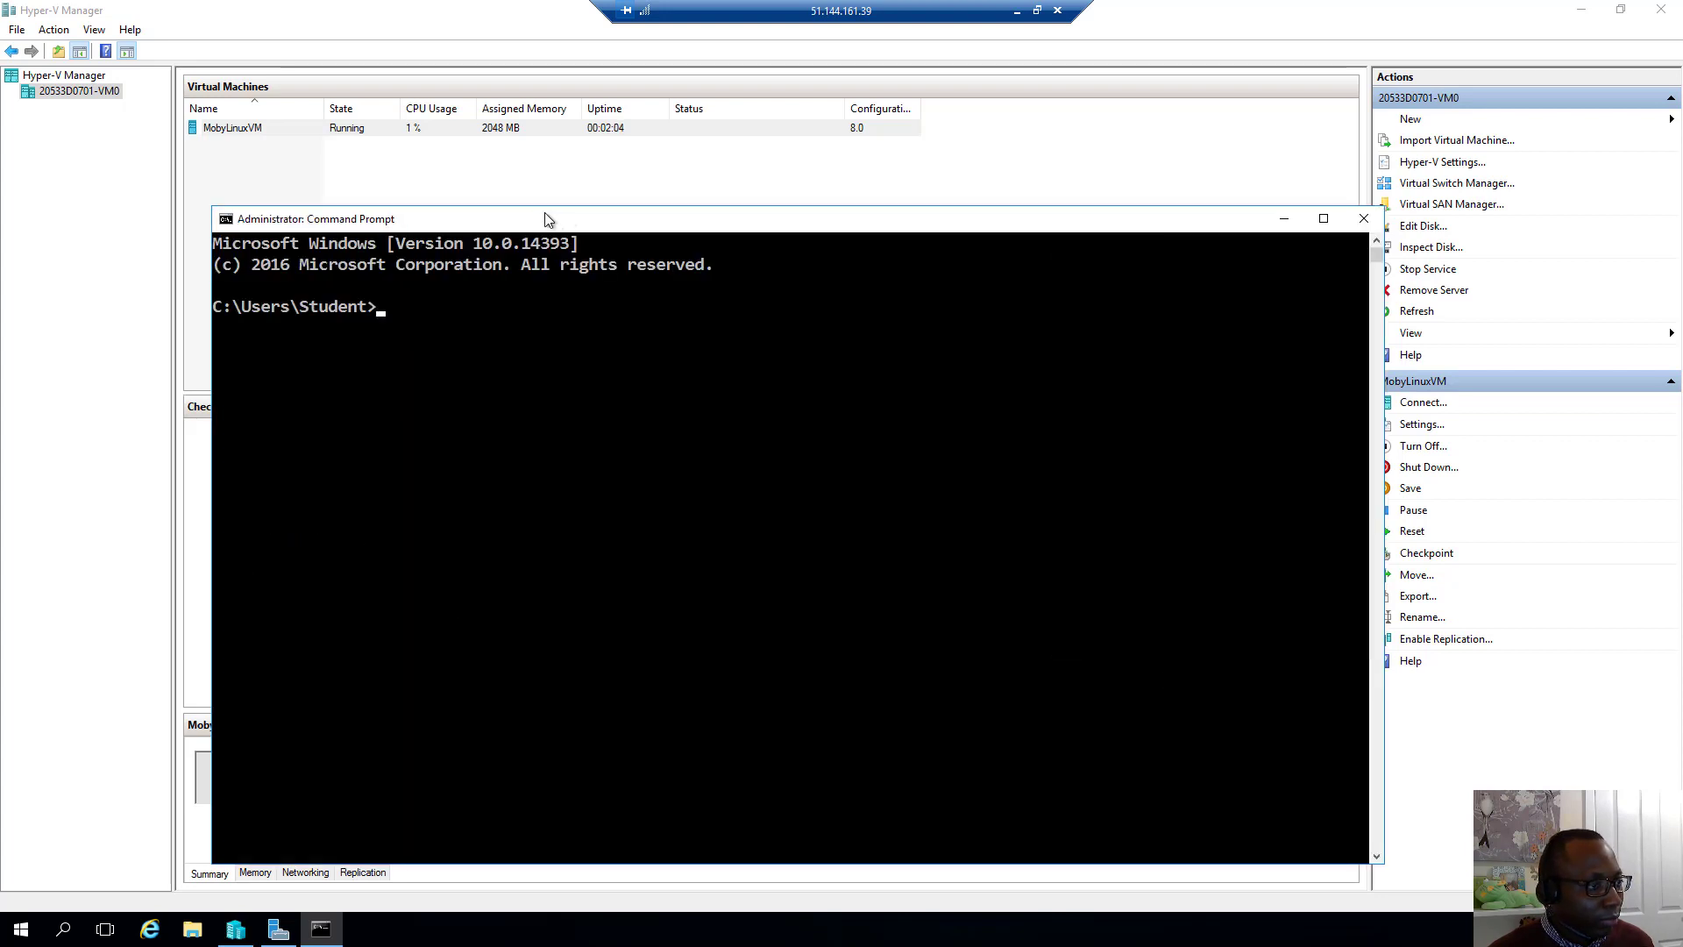
Run docker --version and docker-compose --version to confirm Docker 18.03.0-ce and compose 1.20.1
type("docker --version")
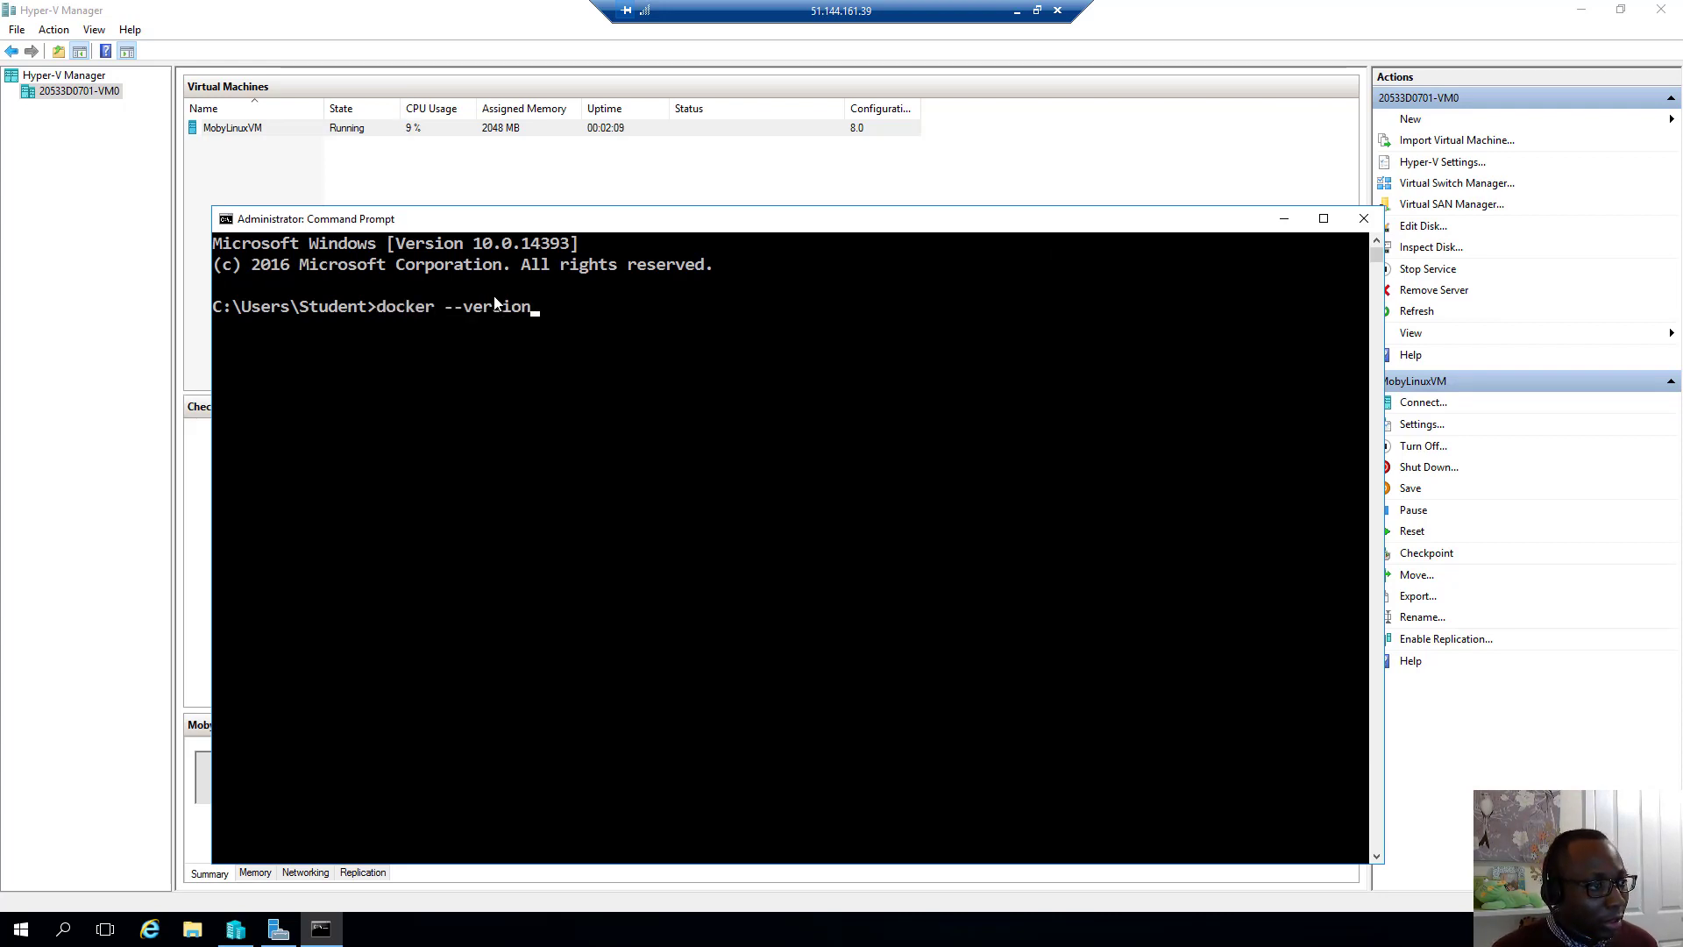
key("Return")
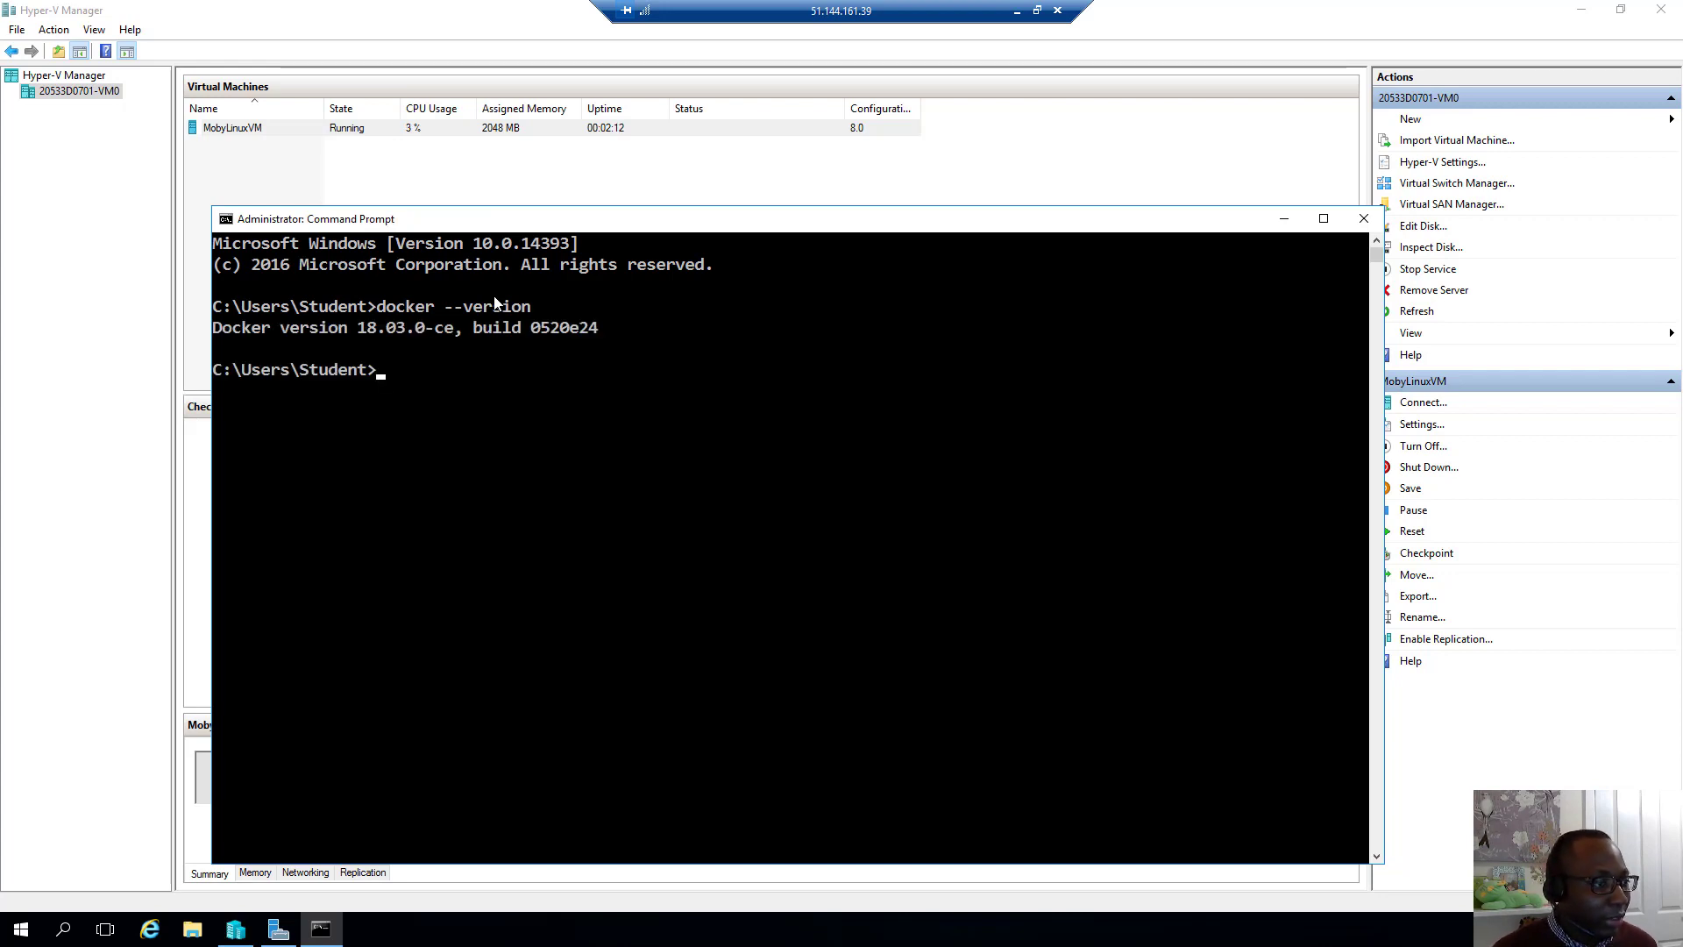
key("Up")
key("BackSpace")
key("BackSpace")
key("BackSpace")
key("BackSpace")
key("BackSpace")
key("BackSpace")
key("BackSpace")
key("BackSpace")
key("BackSpace")
key("BackSpace")
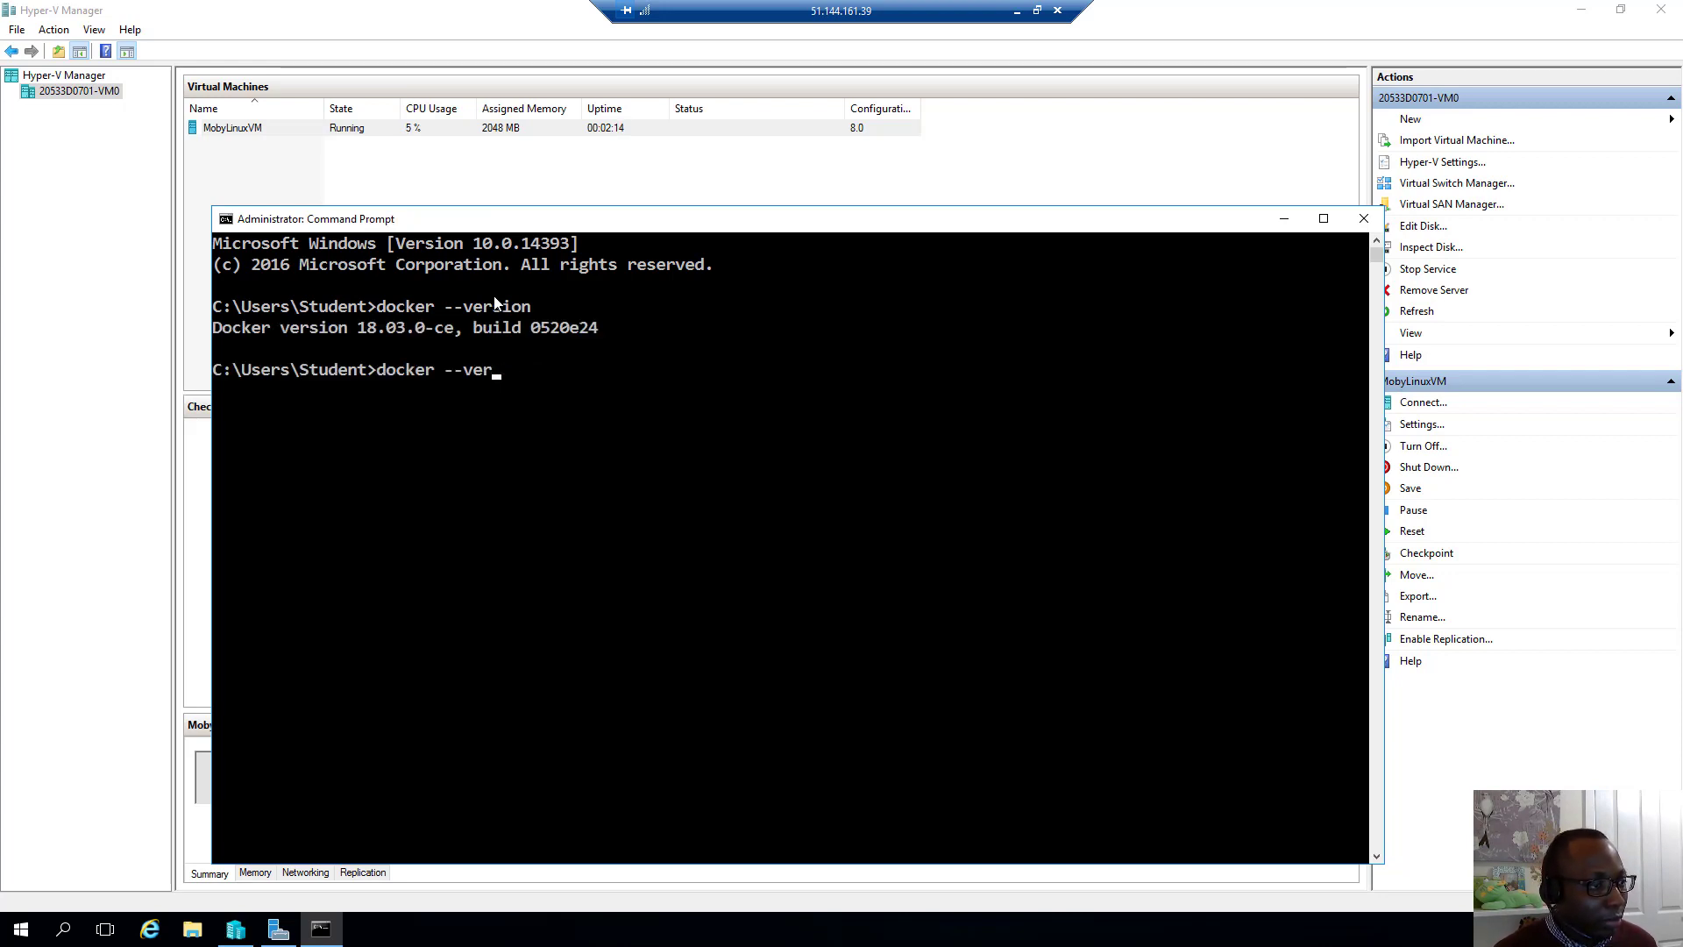
type("-compo")
type("--version")
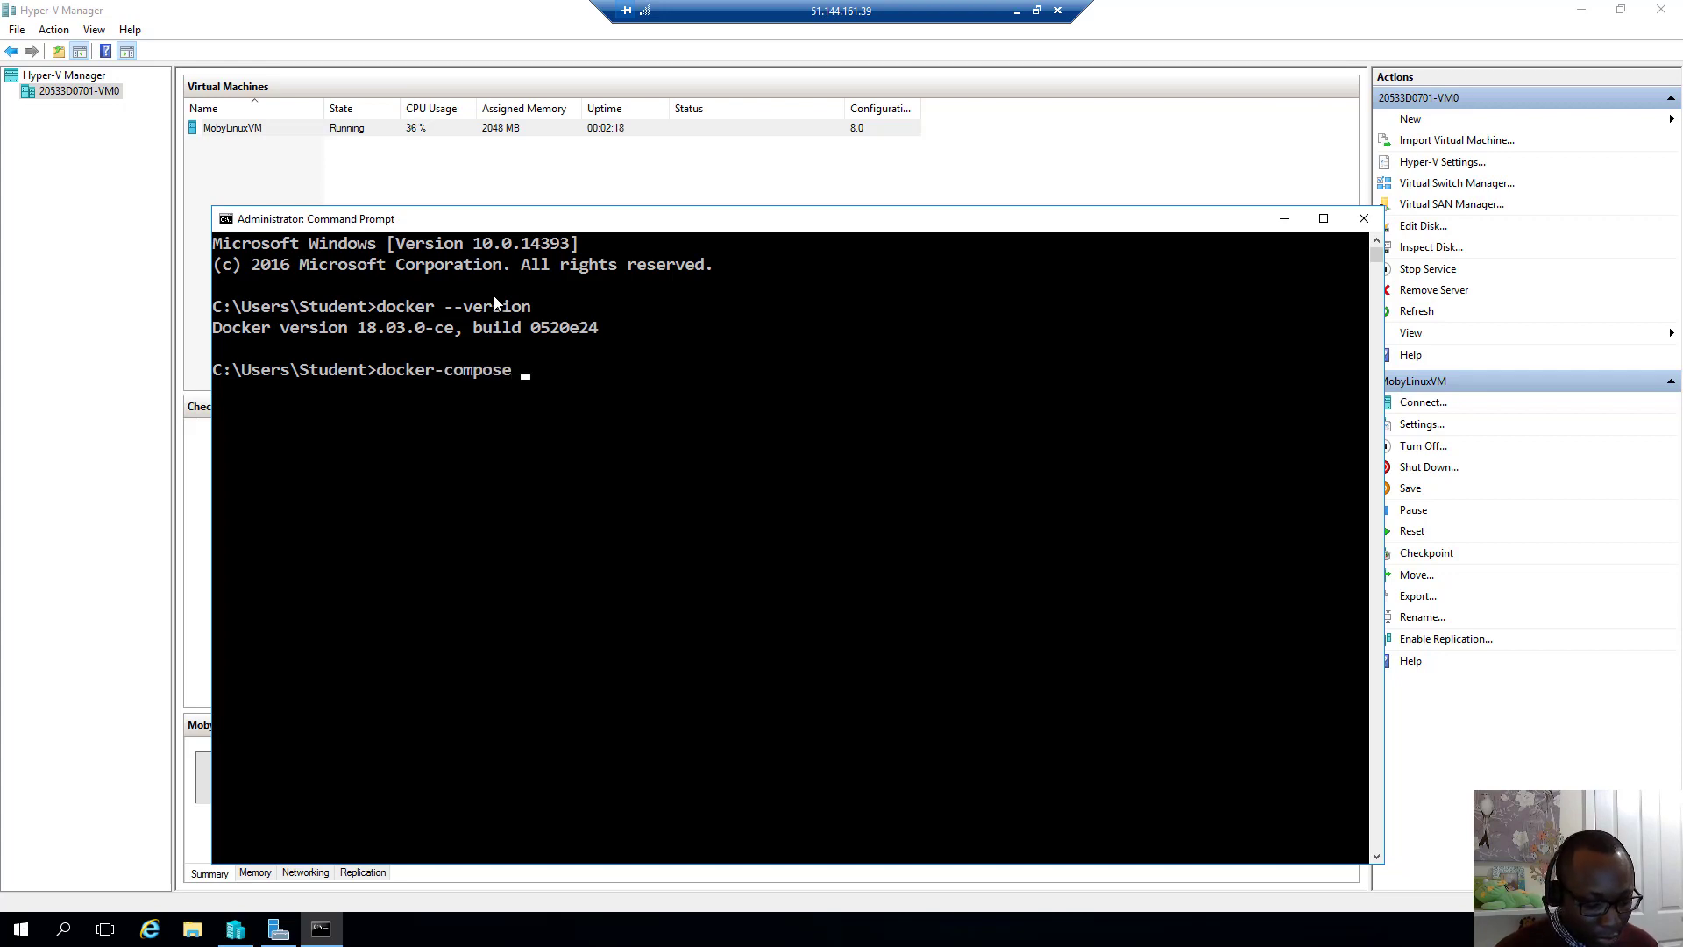
key("Return")
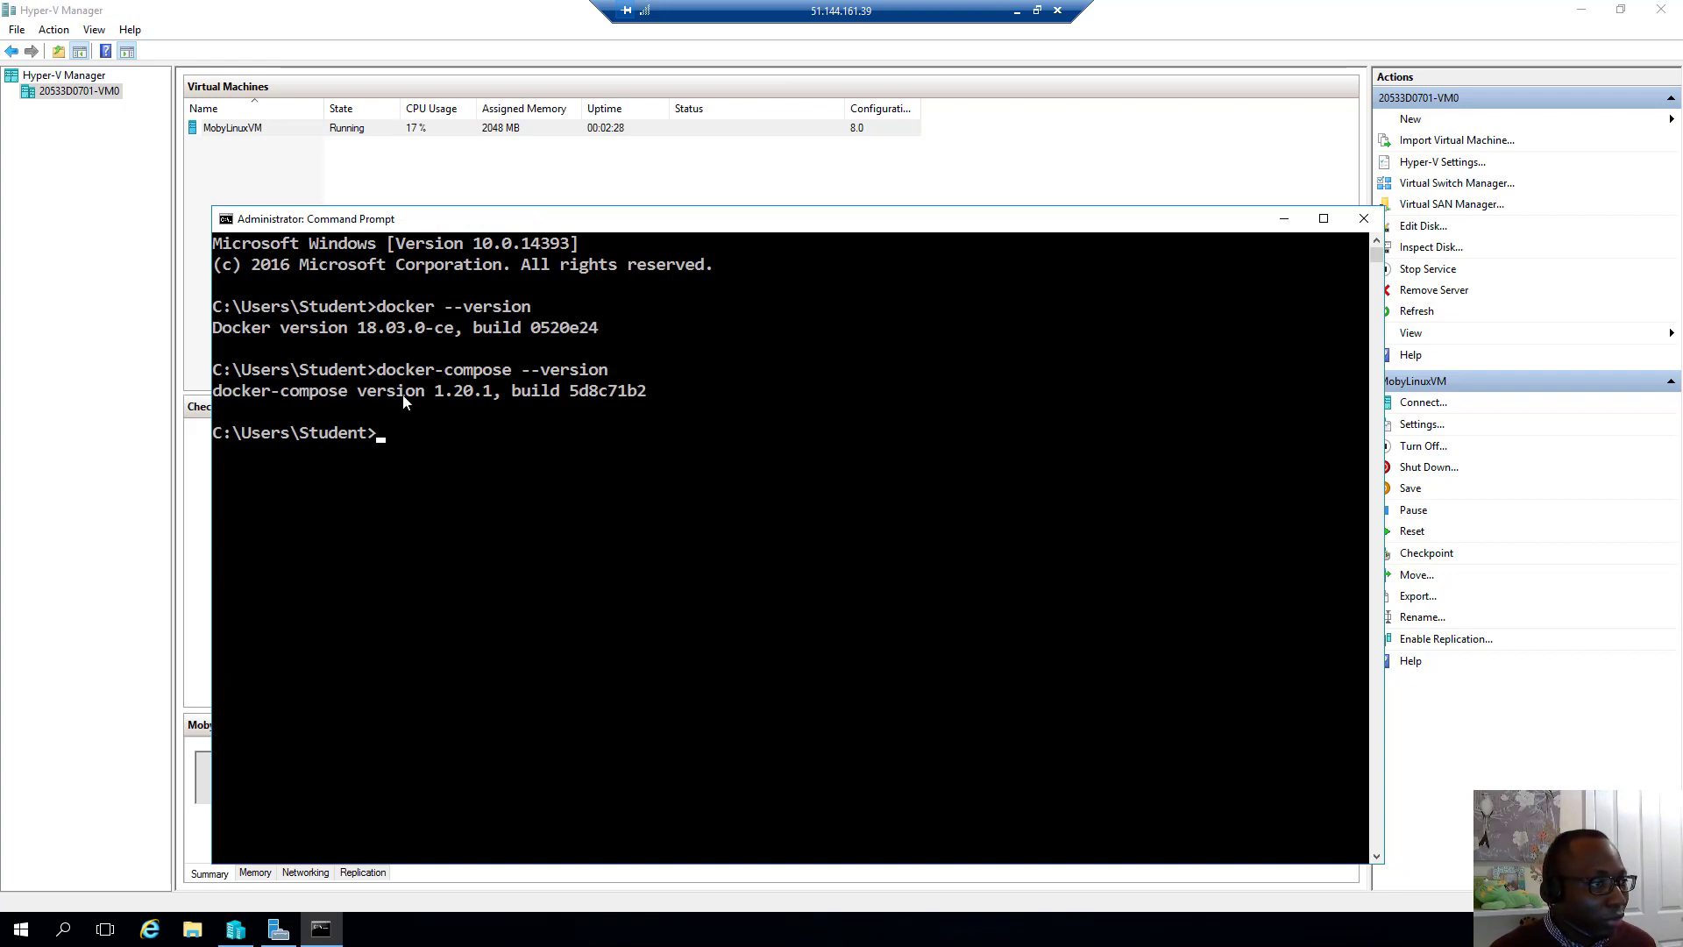
List docker-machine's commands with docker-machine --help, then return to the Paint lab notes
key("Up")
key("BackSpace")
key("BackSpace")
key("BackSpace")
key("BackSpace")
key("BackSpace")
key("BackSpace")
key("BackSpace")
key("BackSpace")
key("BackSpace")
key("BackSpace")
key("BackSpace")
key("BackSpace")
key("BackSpace")
key("BackSpace")
key("BackSpace")
key("BackSpace")
key("BackSpace")
type("ma")
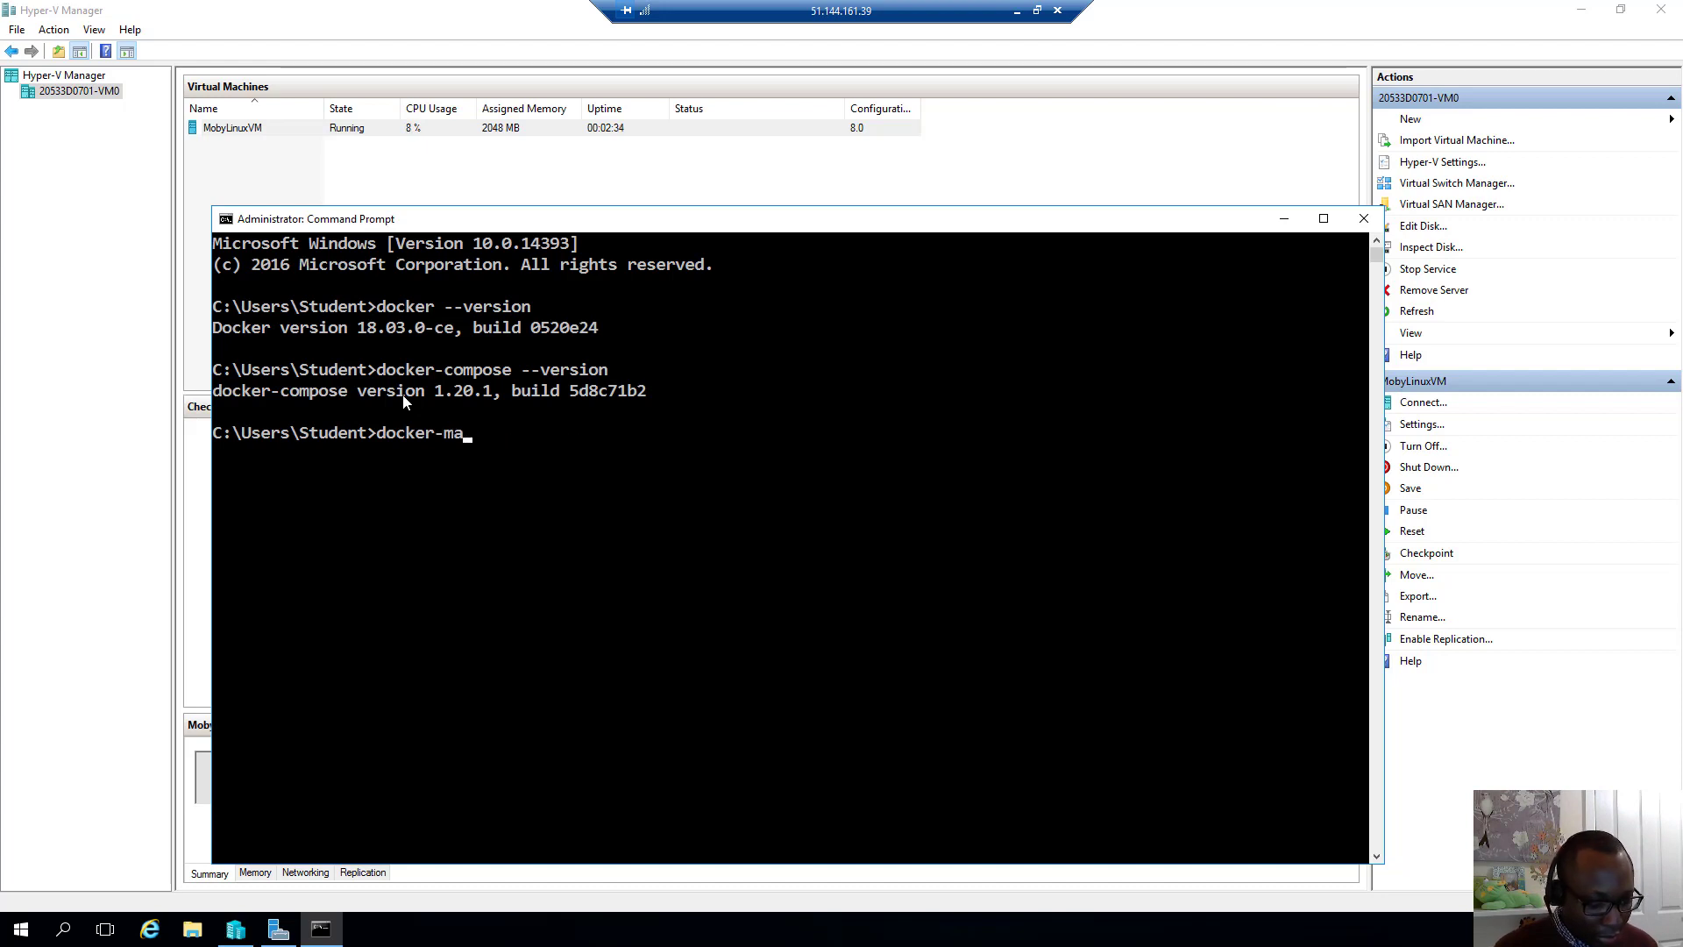
type("chine --")
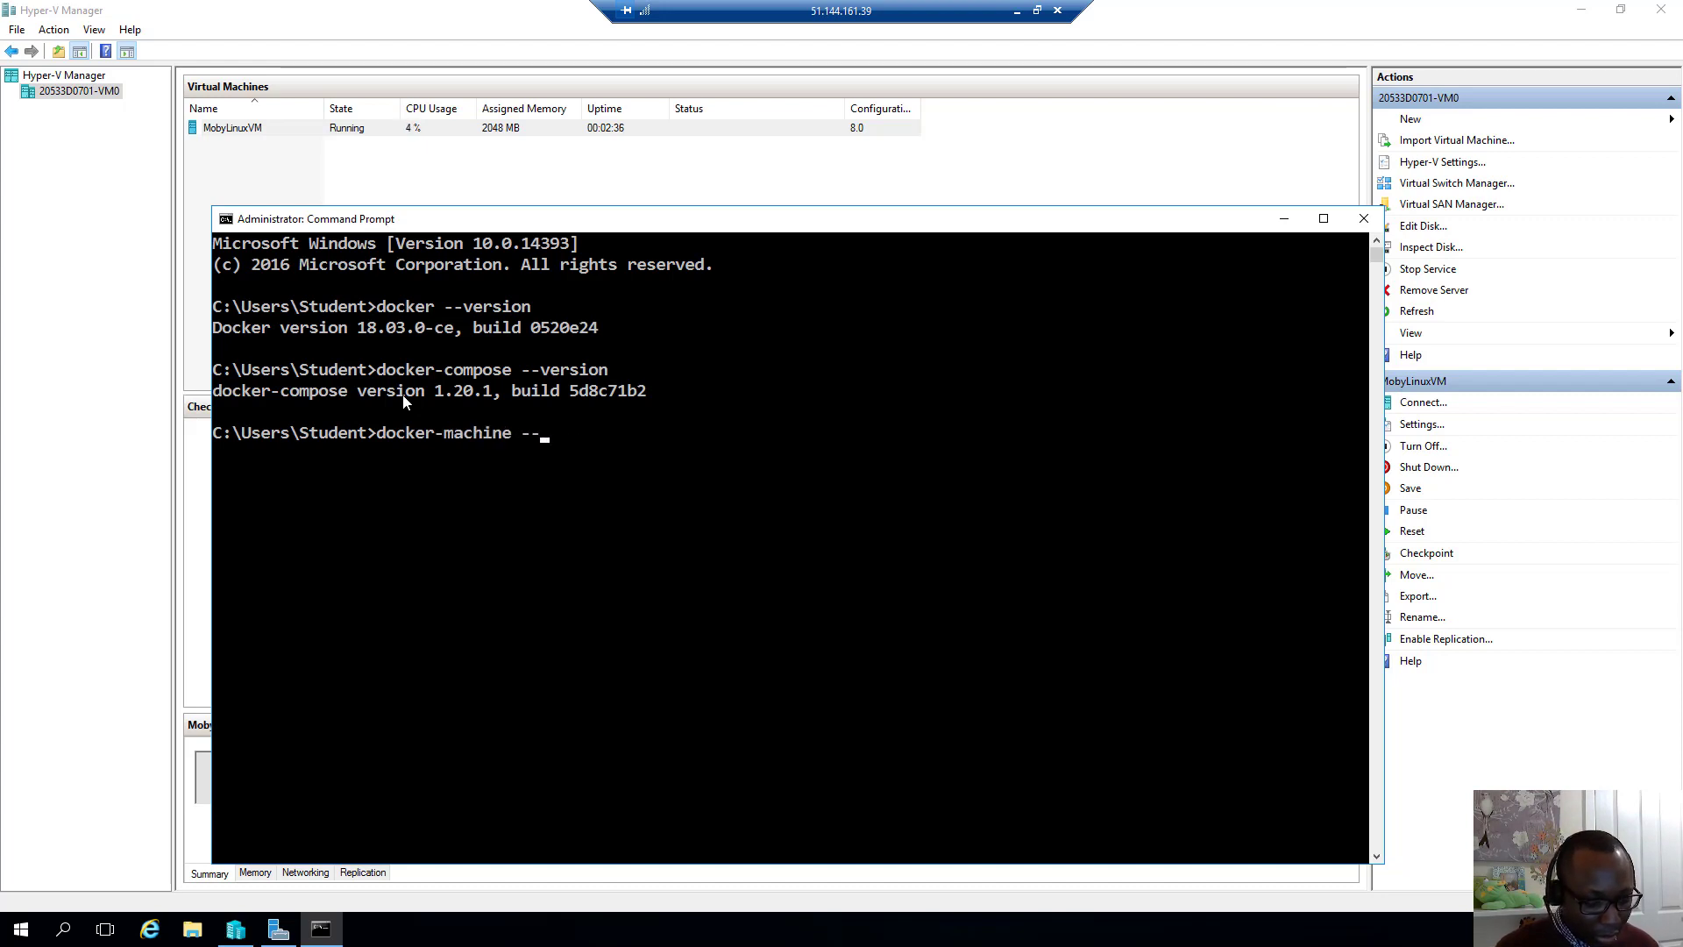
type("help")
key("Return")
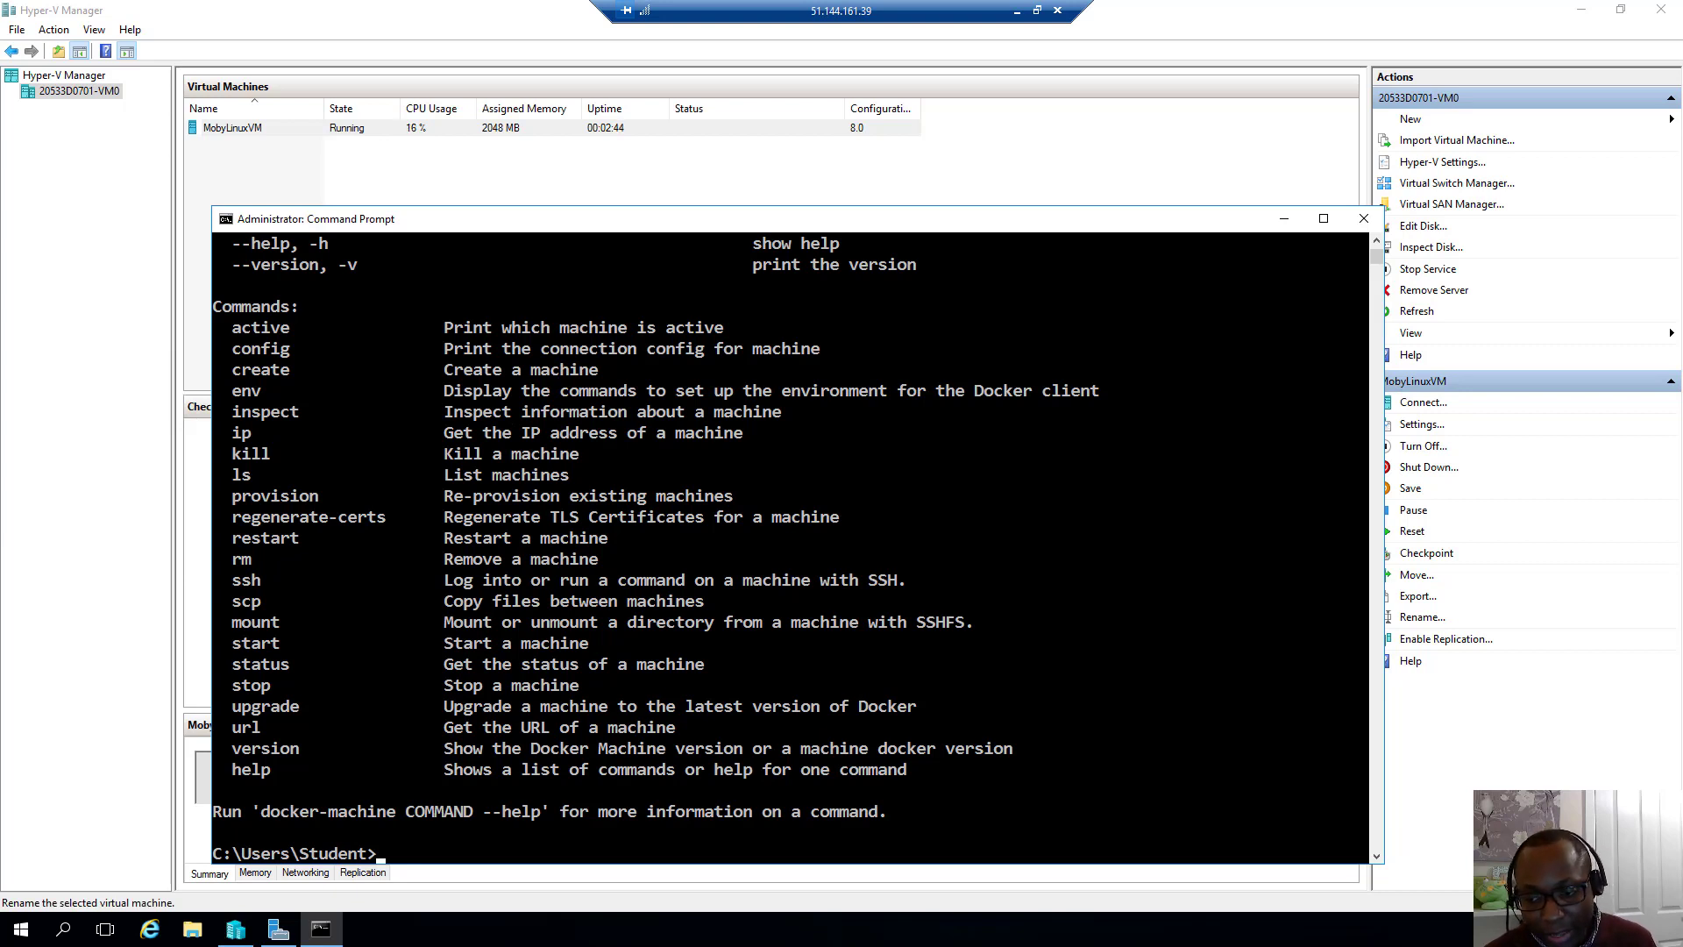
key("alt+Tab")
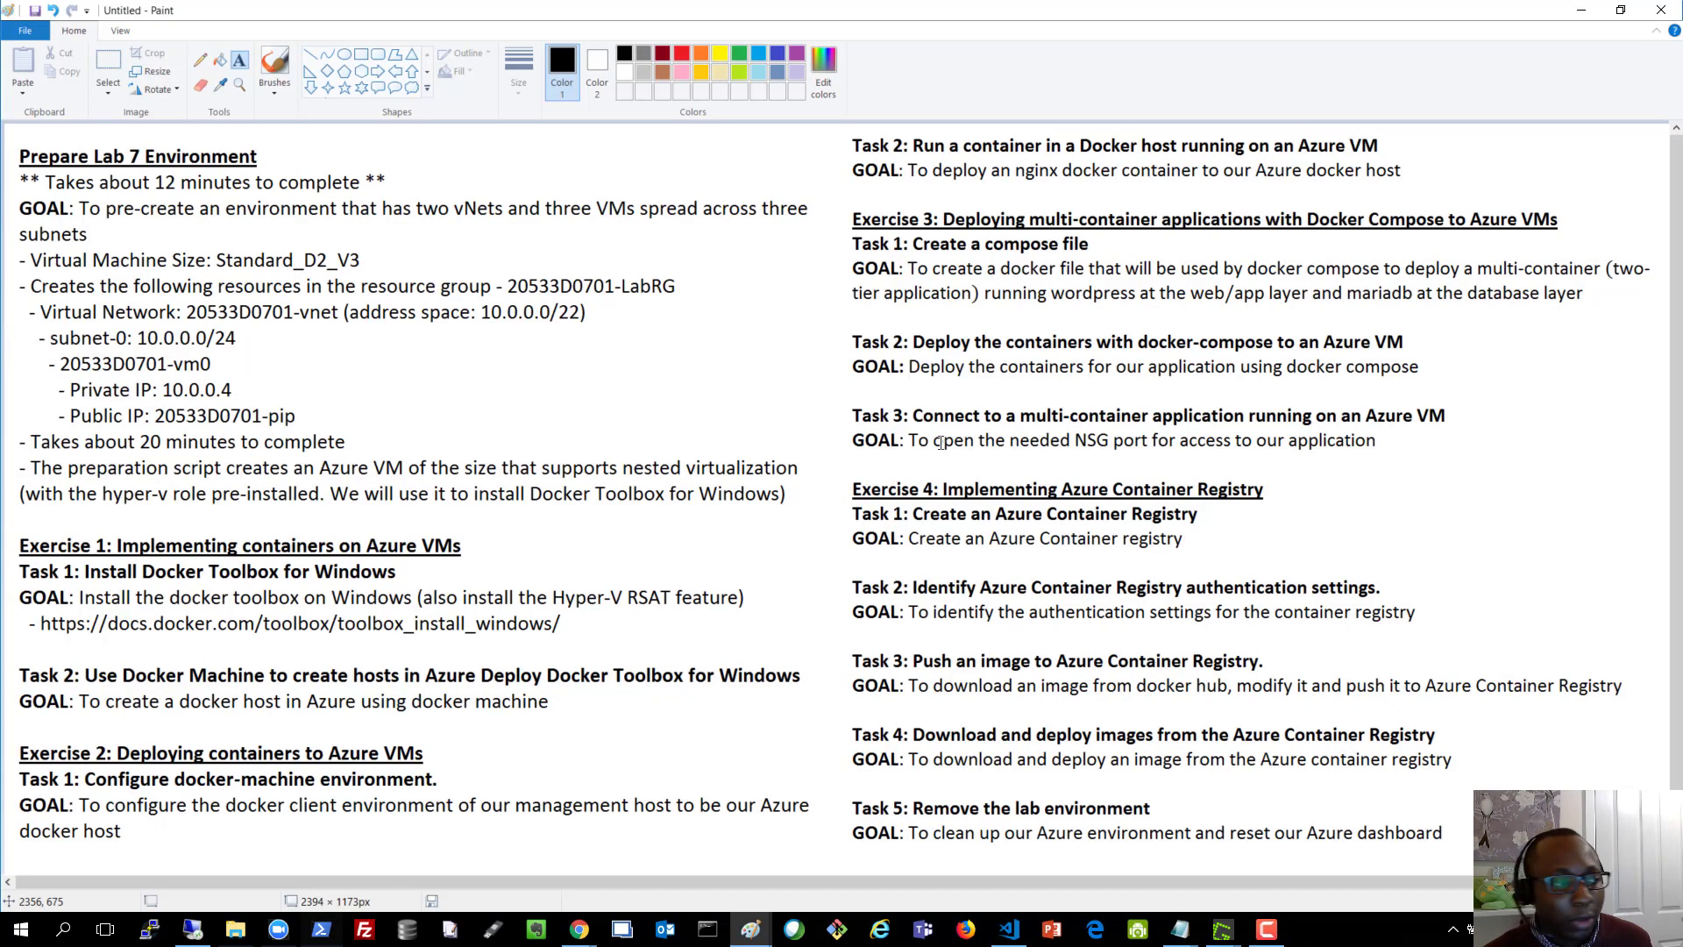